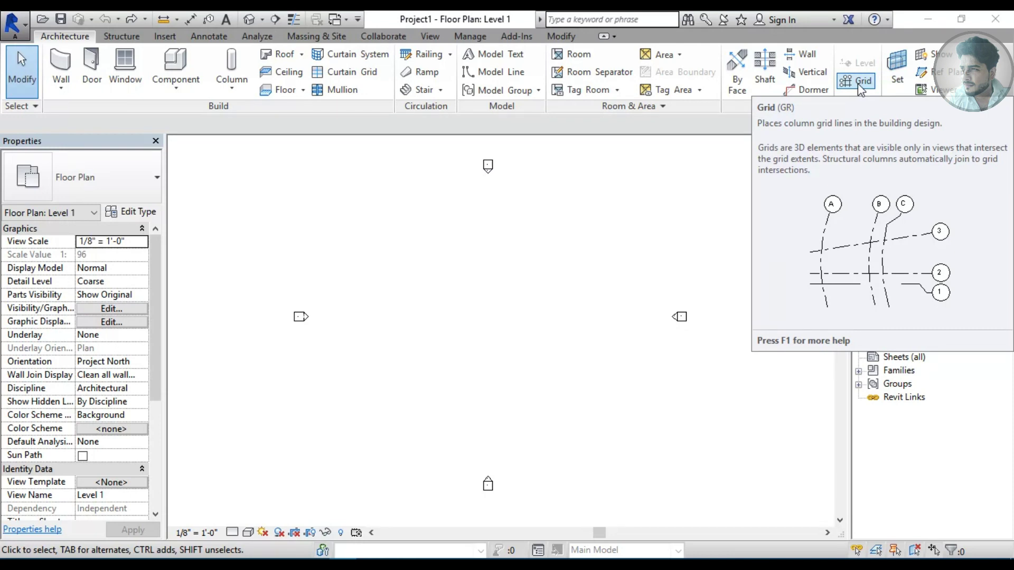
{"action": "left_click", "coordinate": [906, 293]}
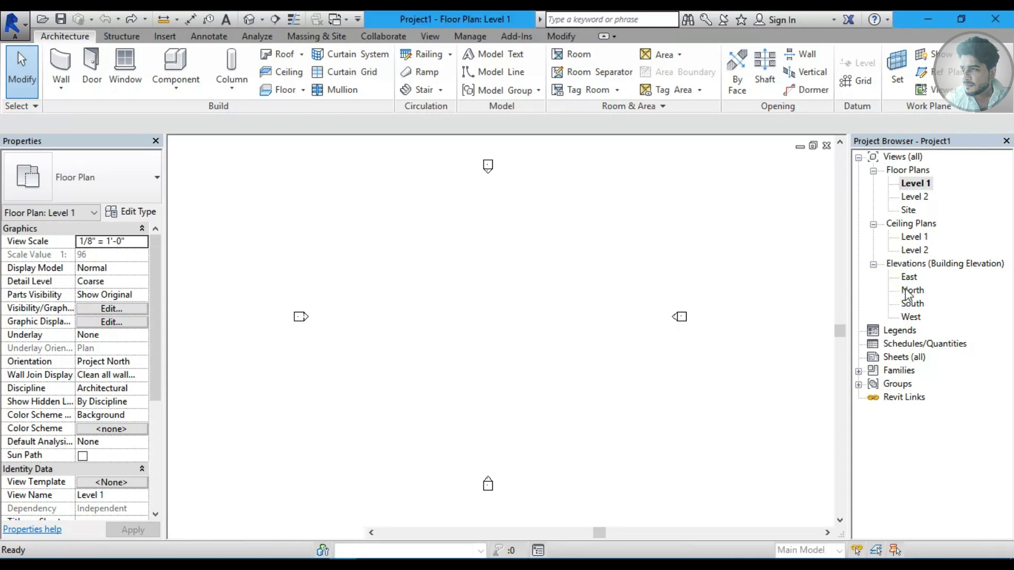
{"action": "double_click", "coordinate": [907, 294]}
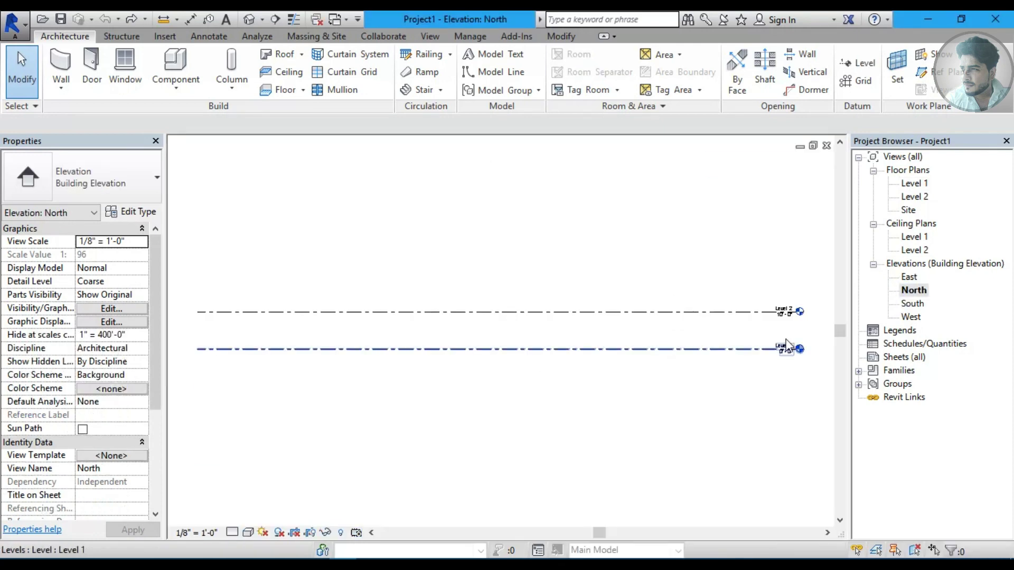
{"action": "double_click", "coordinate": [914, 183]}
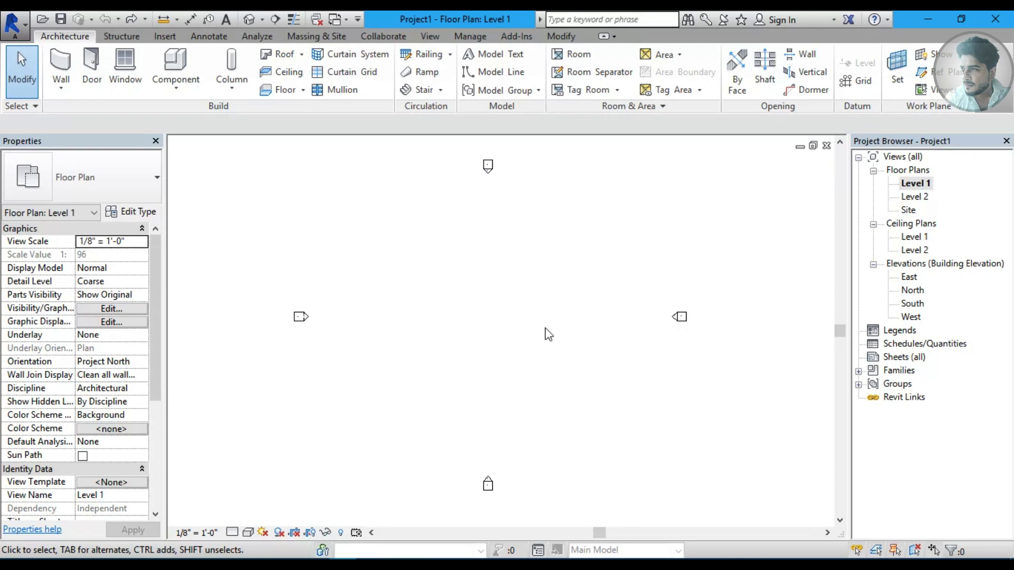
{"action": "middle_click_drag", "start_coordinate": [484, 310], "coordinate": [479, 312]}
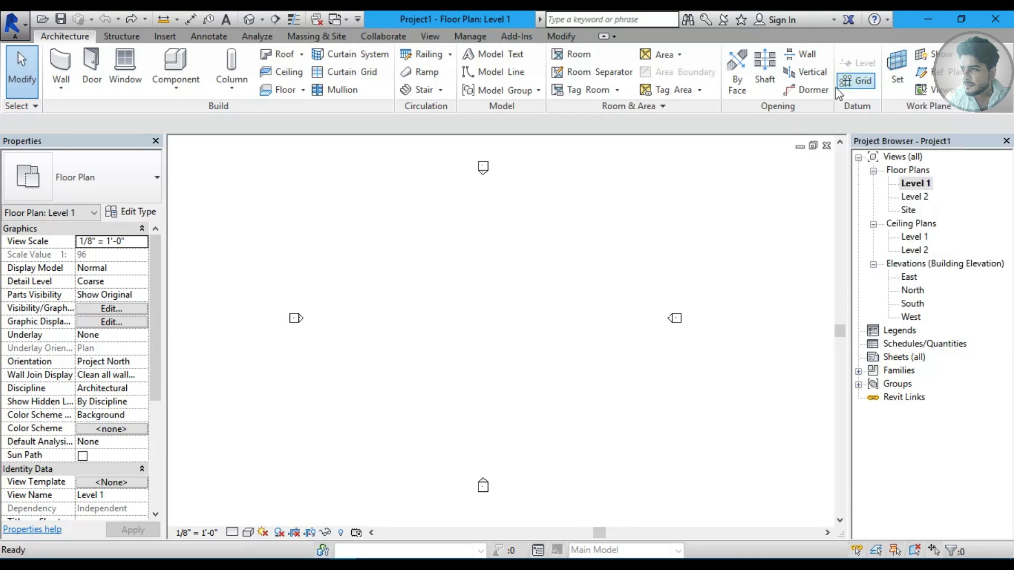
{"action": "key", "text": "g"}
{"action": "key", "text": "r"}
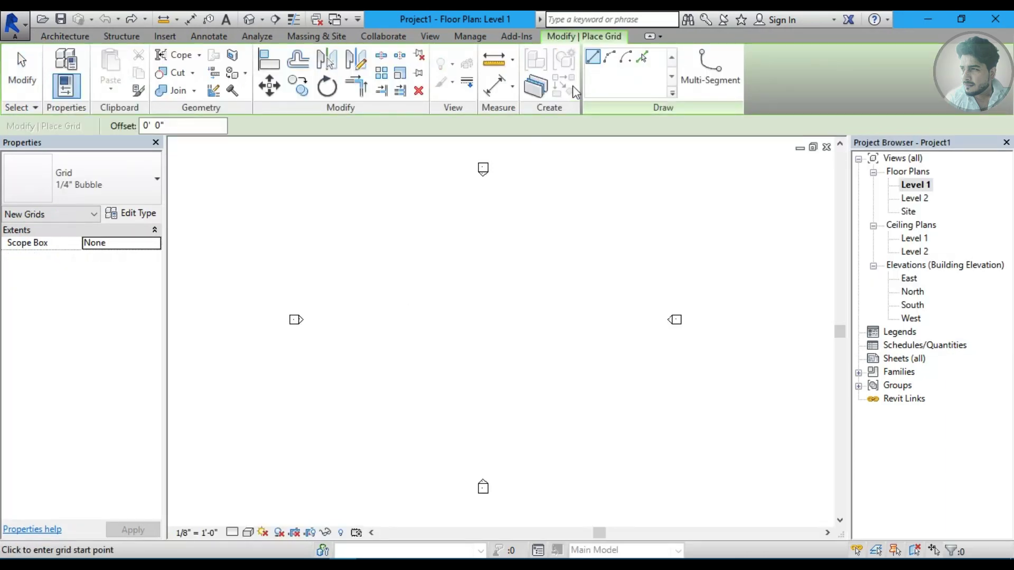
- Draw a horizontal grid line across the Level 1 plan
{"action": "left_click", "coordinate": [642, 57]}
{"action": "left_click", "coordinate": [373, 258]}
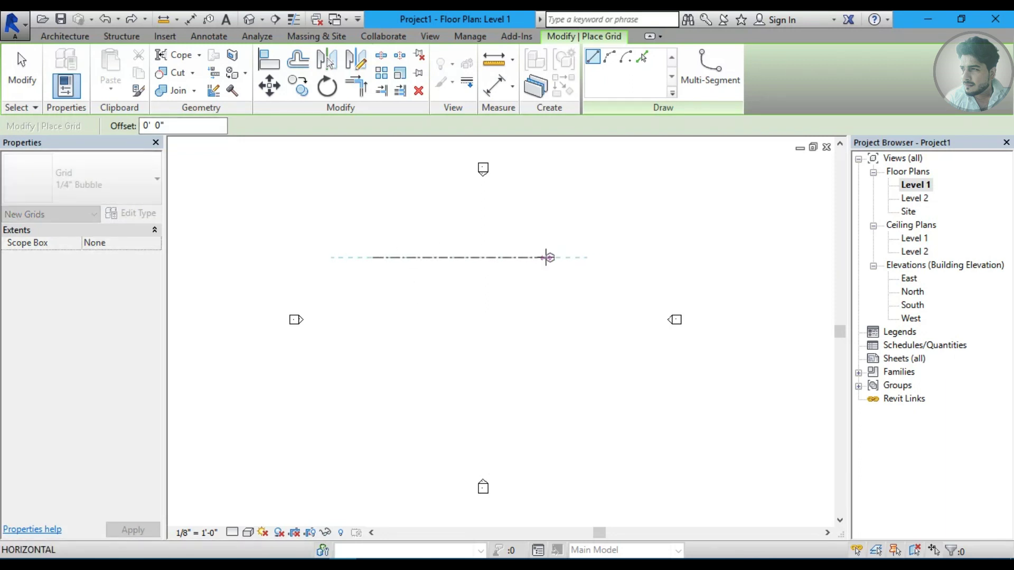
{"action": "left_click", "coordinate": [546, 257]}
{"action": "scroll", "coordinate": [460, 256], "scroll_direction": "up", "scroll_amount": 5}
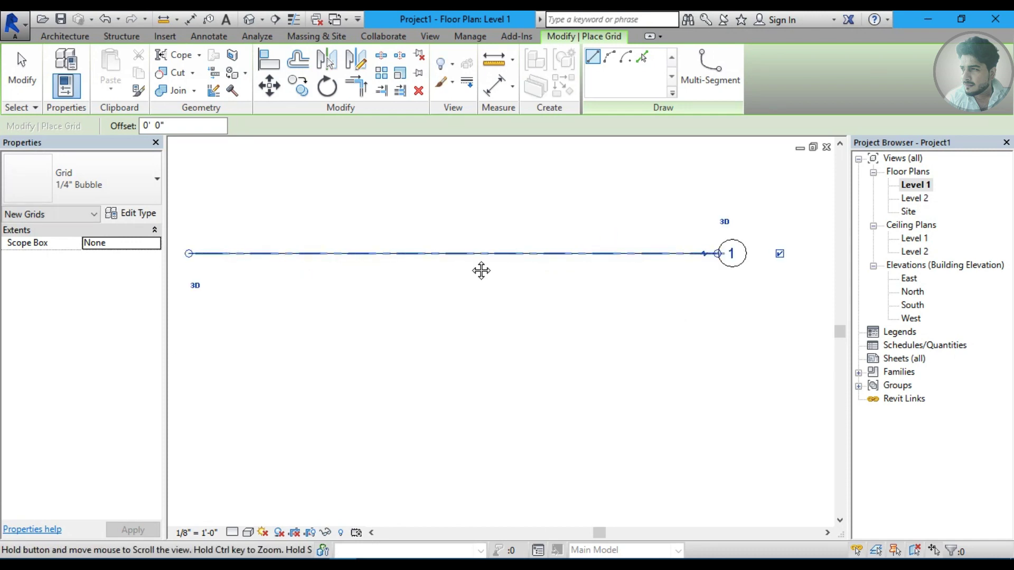
{"action": "middle_click_drag", "start_coordinate": [540, 292], "coordinate": [606, 290]}
{"action": "key", "text": "Escape"}
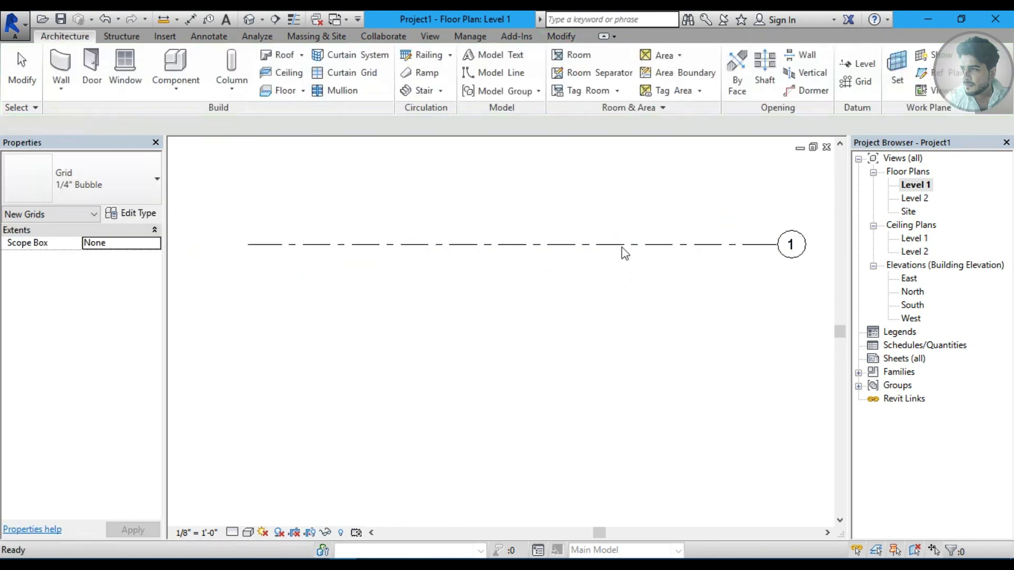
- Rename the new grid from 1 to 'a' in Properties
{"action": "left_click", "coordinate": [620, 244]}
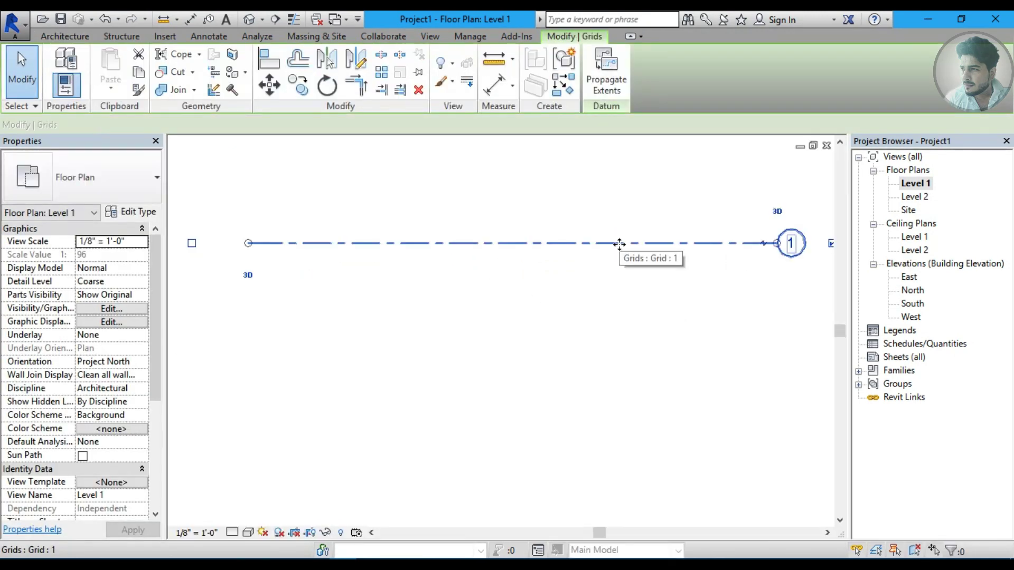
{"action": "left_click", "coordinate": [116, 245]}
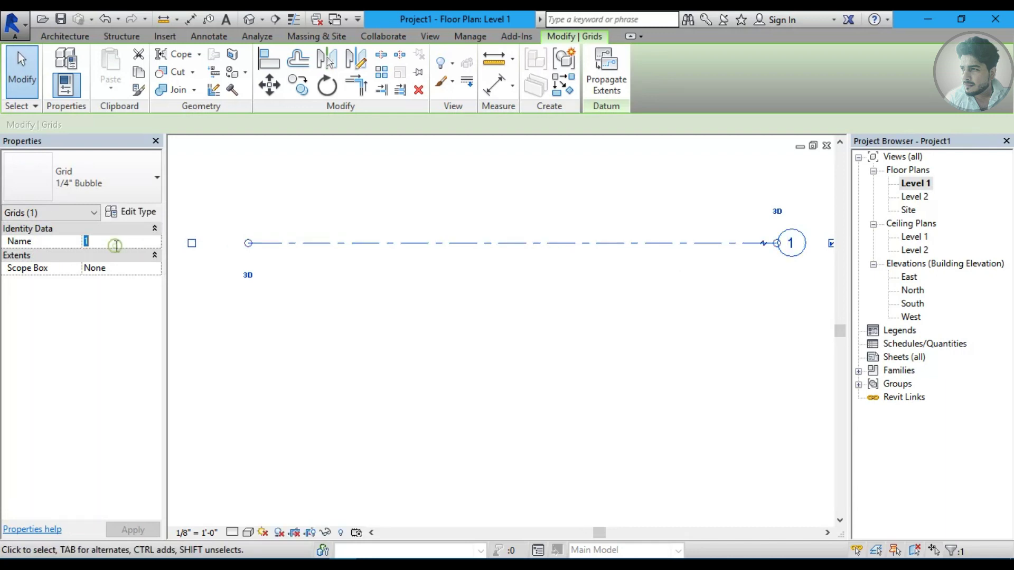
{"action": "type", "text": "a"}
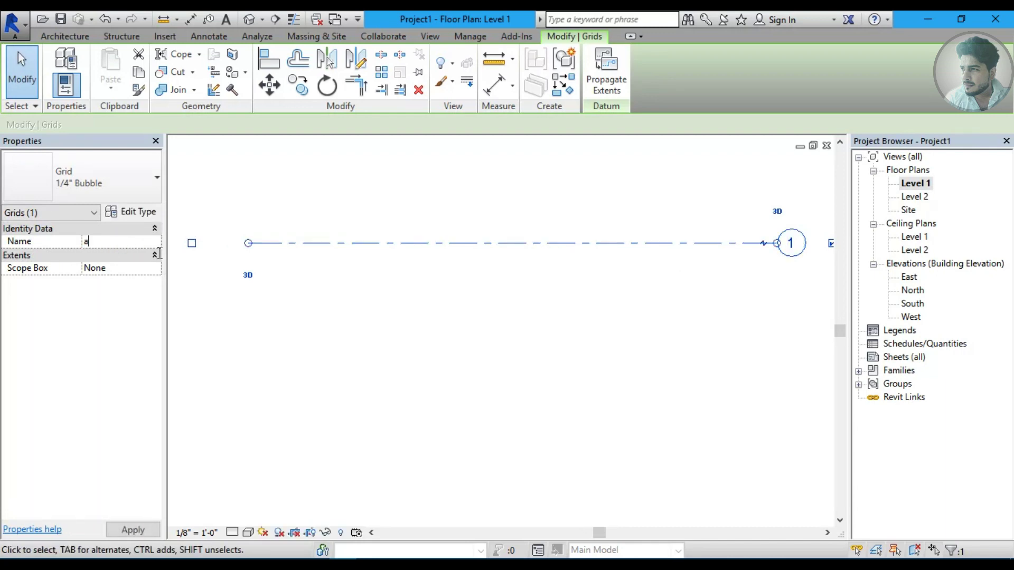
{"action": "left_click", "coordinate": [512, 253]}
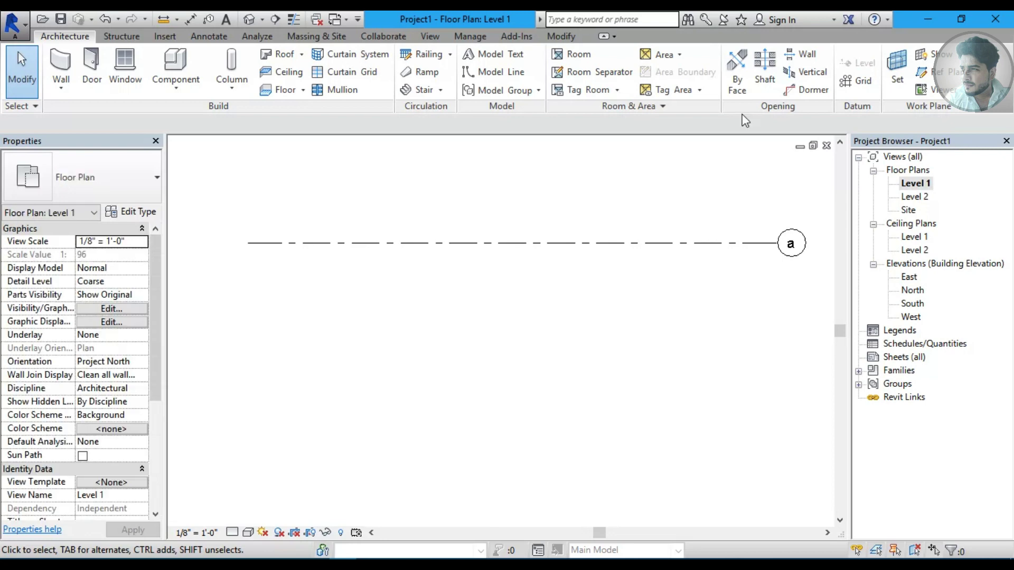
- Draw horizontal grids b, c and d below grid a, aligned at the same ends
{"action": "left_click", "coordinate": [872, 81]}
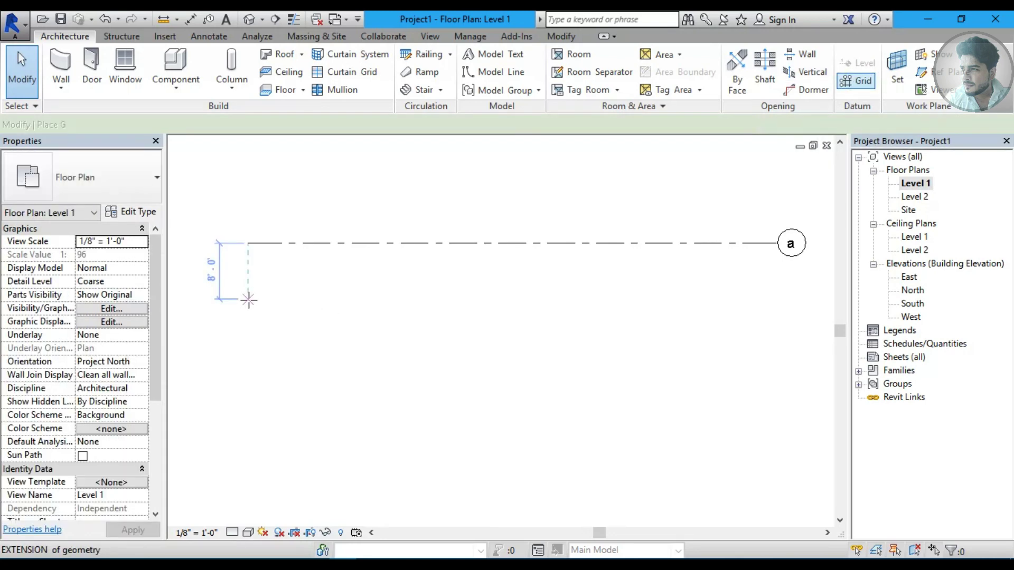
{"action": "left_click", "coordinate": [248, 300]}
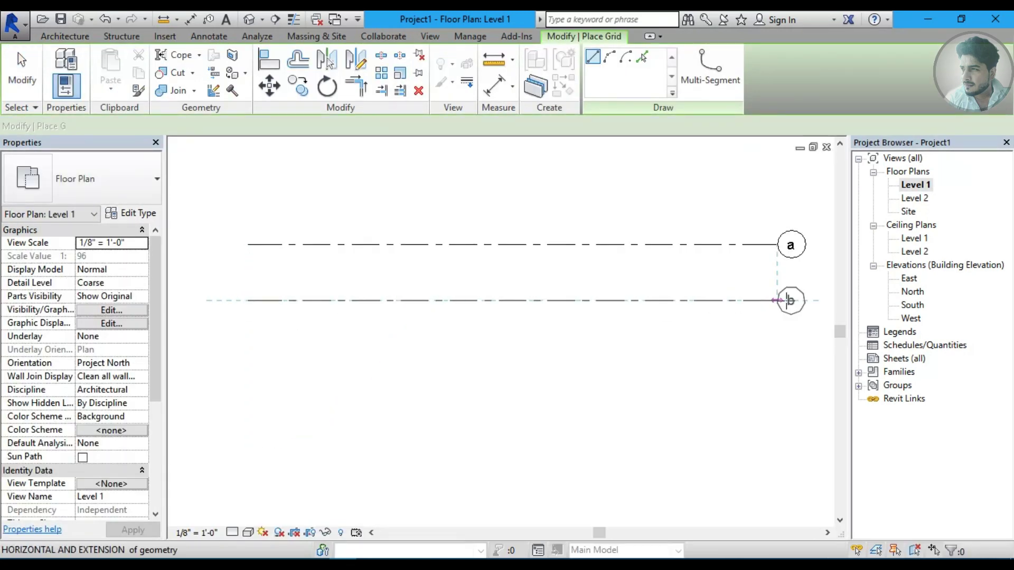
{"action": "left_click", "coordinate": [786, 300]}
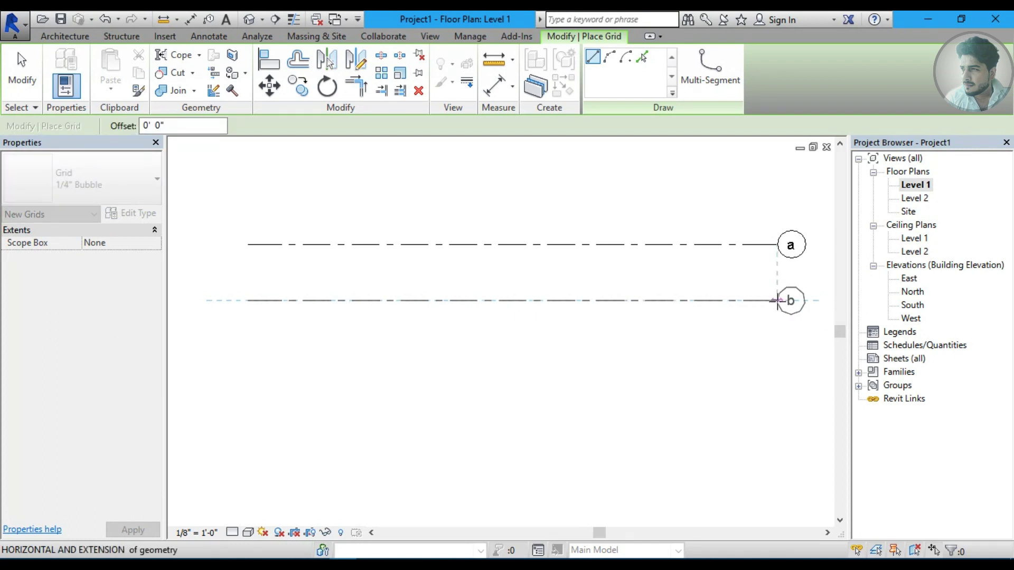
{"action": "left_click", "coordinate": [248, 360]}
{"action": "left_click", "coordinate": [776, 360]}
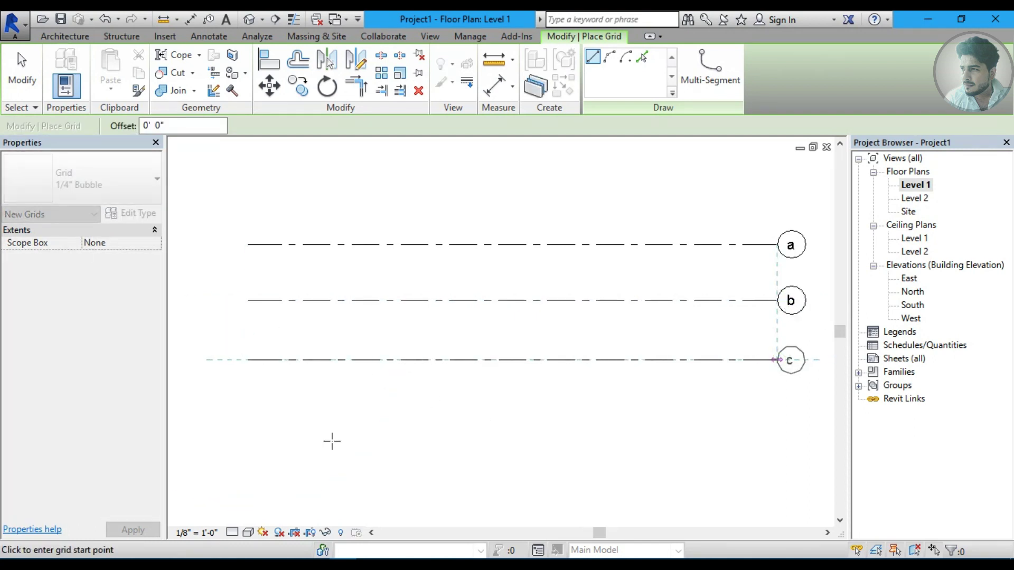
{"action": "left_click", "coordinate": [249, 430]}
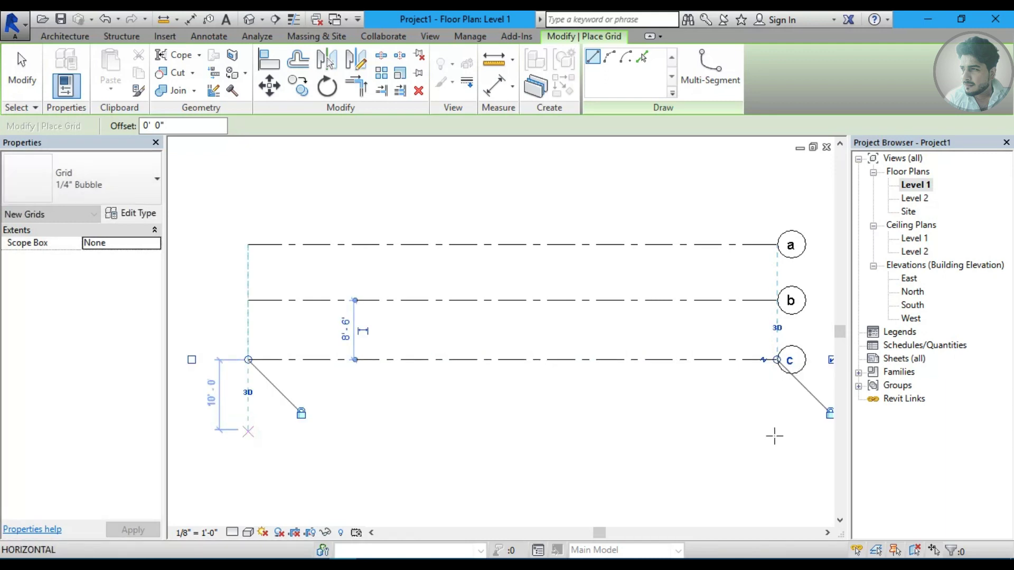
{"action": "left_click", "coordinate": [776, 430]}
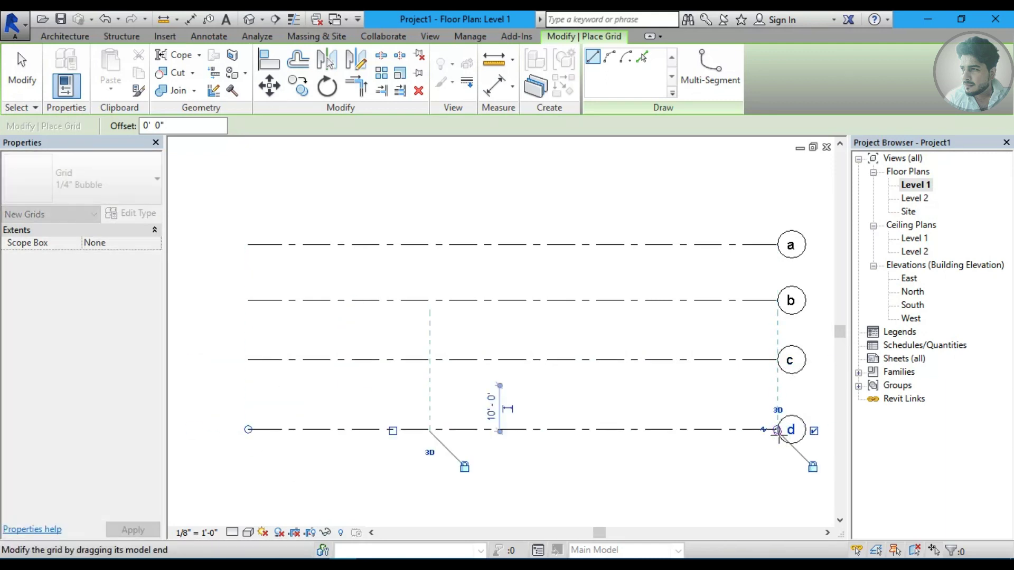
- Add horizontal grids e and f below grid d, aligned with the others
{"action": "scroll", "coordinate": [778, 432], "scroll_direction": "down", "scroll_amount": 2}
{"action": "middle_click_drag", "start_coordinate": [742, 380], "coordinate": [698, 317]}
{"action": "left_click", "coordinate": [384, 416]}
{"action": "left_click", "coordinate": [775, 416]}
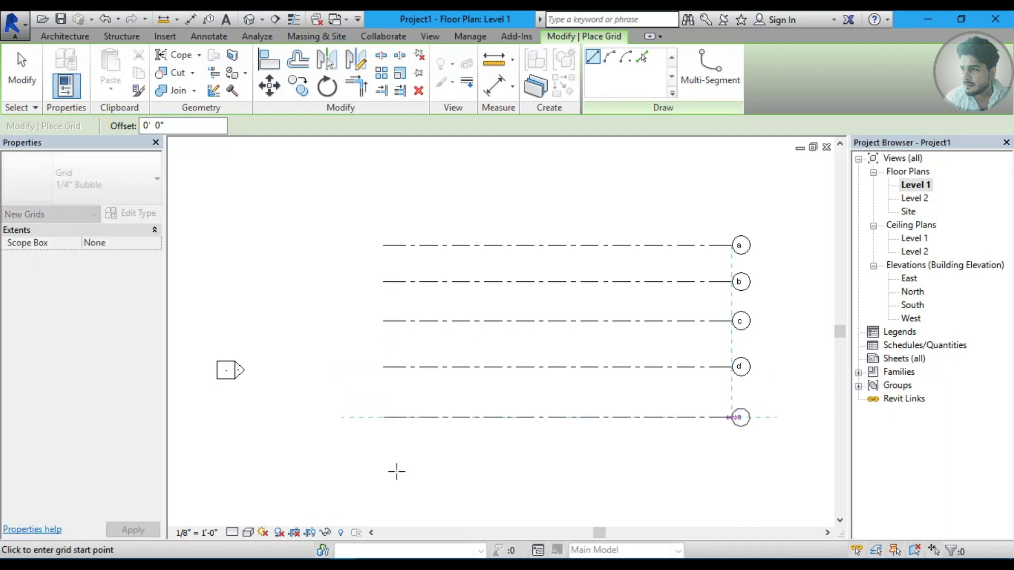
{"action": "left_click", "coordinate": [383, 469]}
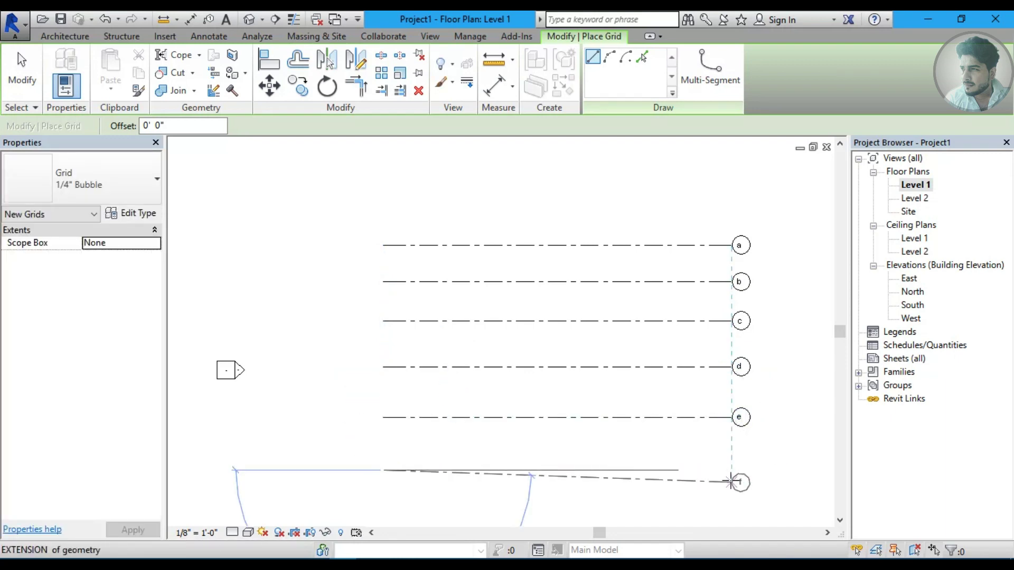
{"action": "left_click", "coordinate": [732, 470]}
{"action": "left_click", "coordinate": [408, 205]}
- Finish vertical grid g past grid f and set the grid offset to 10'
{"action": "left_click", "coordinate": [407, 499]}
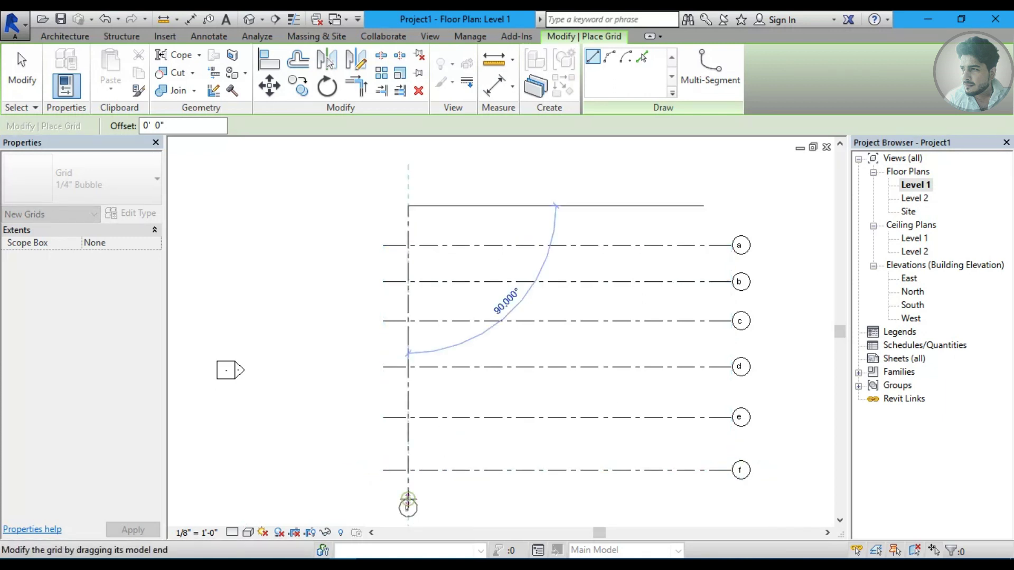
{"action": "left_click", "coordinate": [407, 499]}
{"action": "left_click", "coordinate": [181, 127]}
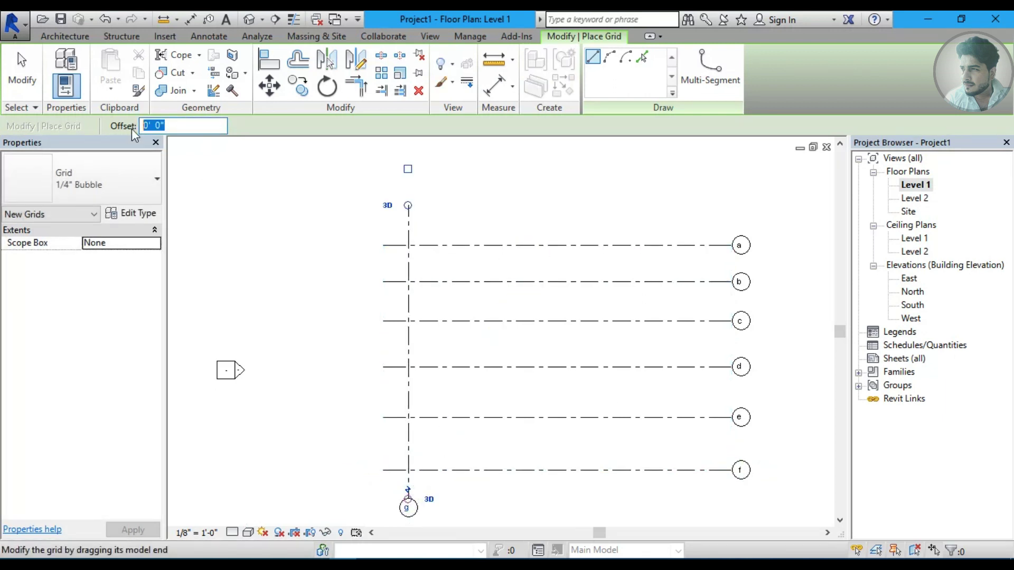
{"action": "type", "text": "10"}
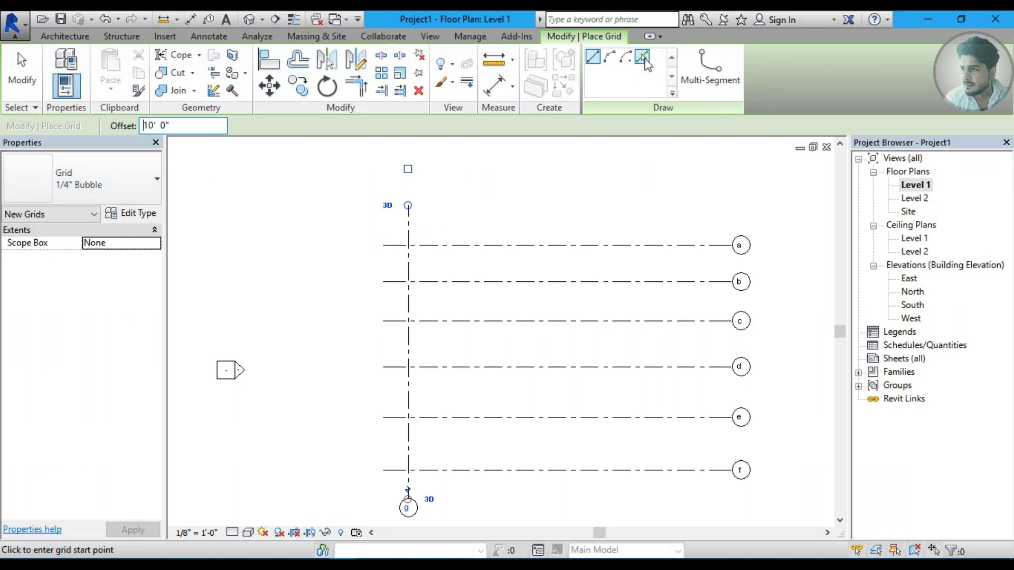
- Create vertical grids h through m at 10' spacing using Pick Lines
{"action": "left_click", "coordinate": [642, 57]}
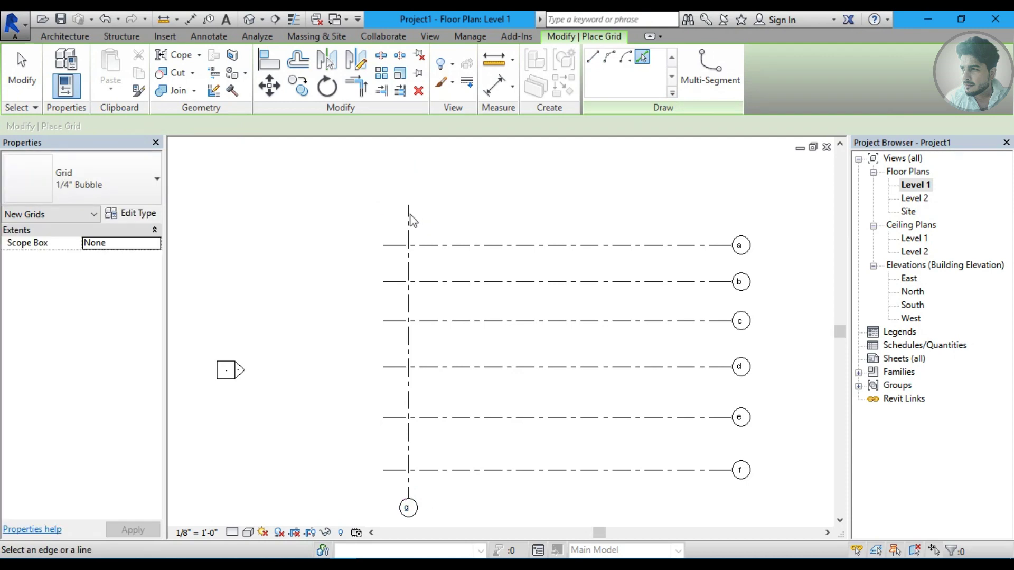
{"action": "left_click", "coordinate": [412, 222]}
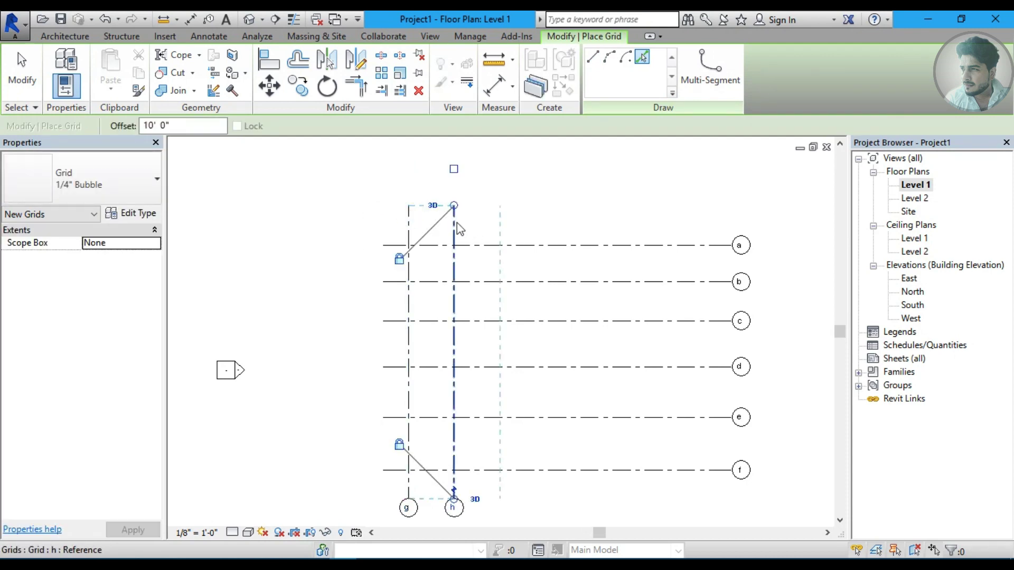
{"action": "left_click", "coordinate": [460, 229]}
{"action": "left_click", "coordinate": [505, 227]}
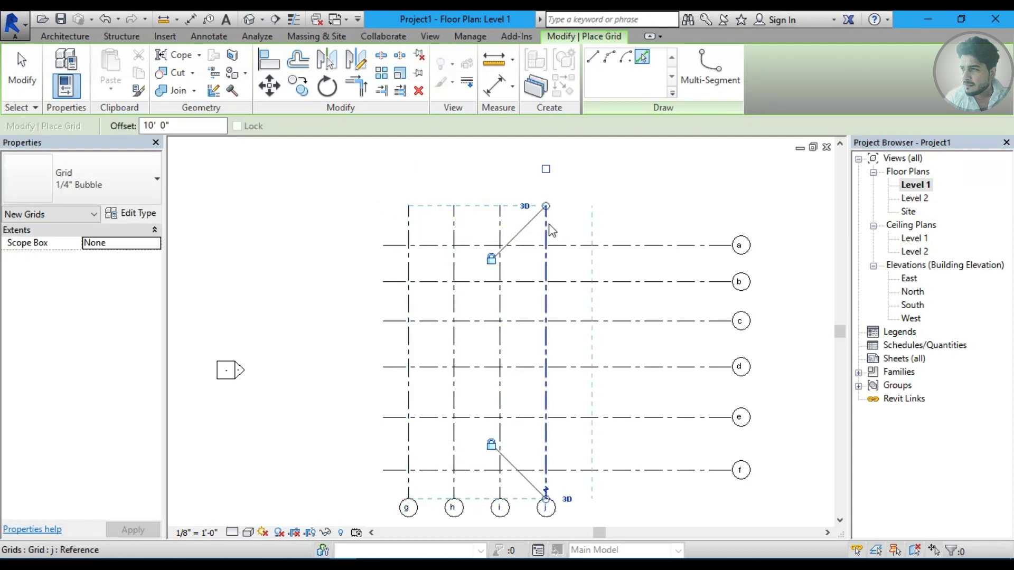
{"action": "left_click", "coordinate": [590, 232]}
{"action": "left_click", "coordinate": [594, 226]}
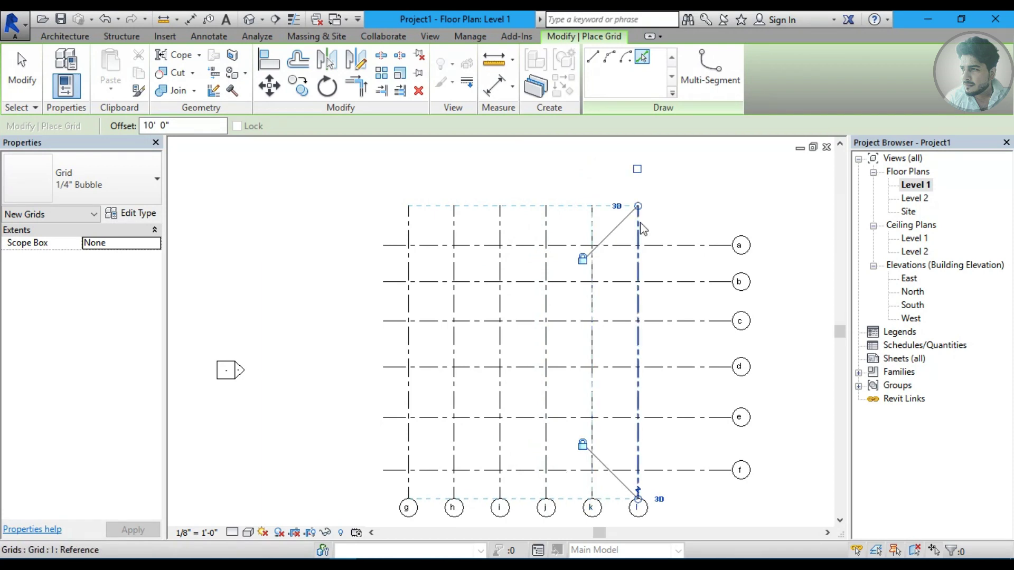
{"action": "left_click", "coordinate": [643, 228]}
{"action": "middle_click_drag", "start_coordinate": [697, 267], "coordinate": [595, 242]}
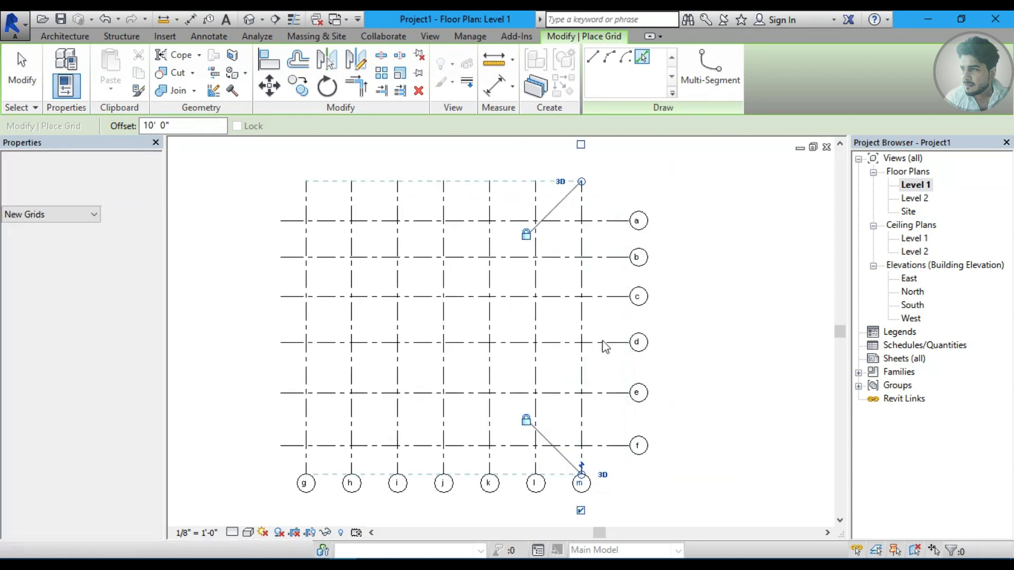
{"action": "key", "text": "Escape"}
{"action": "key", "text": "Escape"}
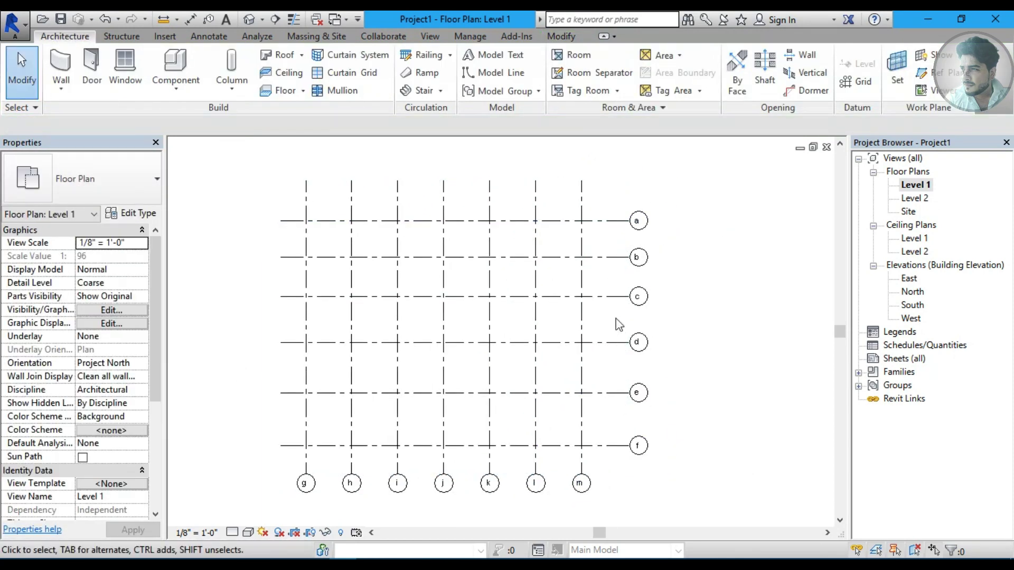
{"action": "middle_click_drag", "start_coordinate": [615, 304], "coordinate": [601, 306]}
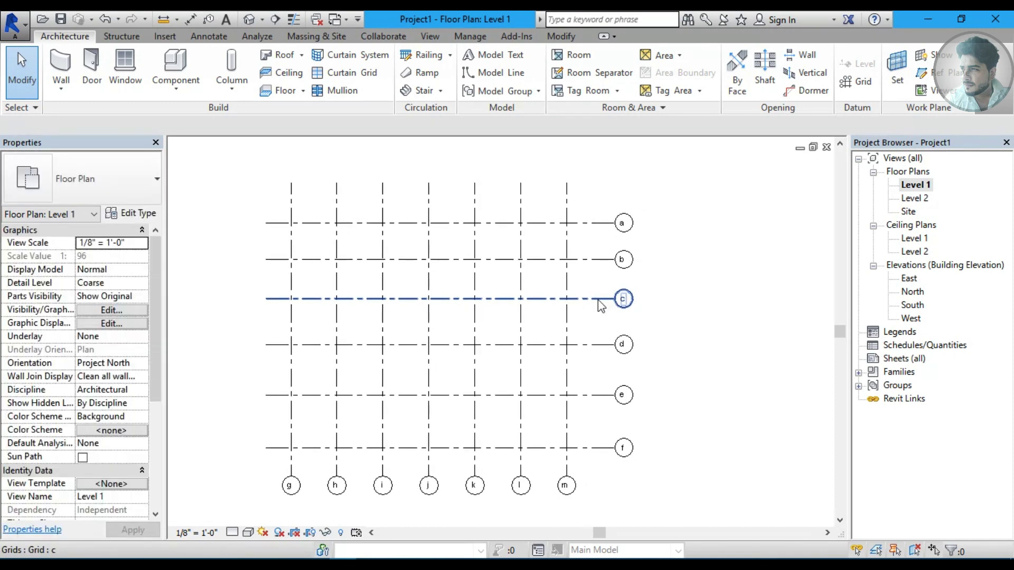
- Add an aligned dimension across grids a–f and set it to EQ for equal spacing
{"action": "left_click", "coordinate": [226, 42]}
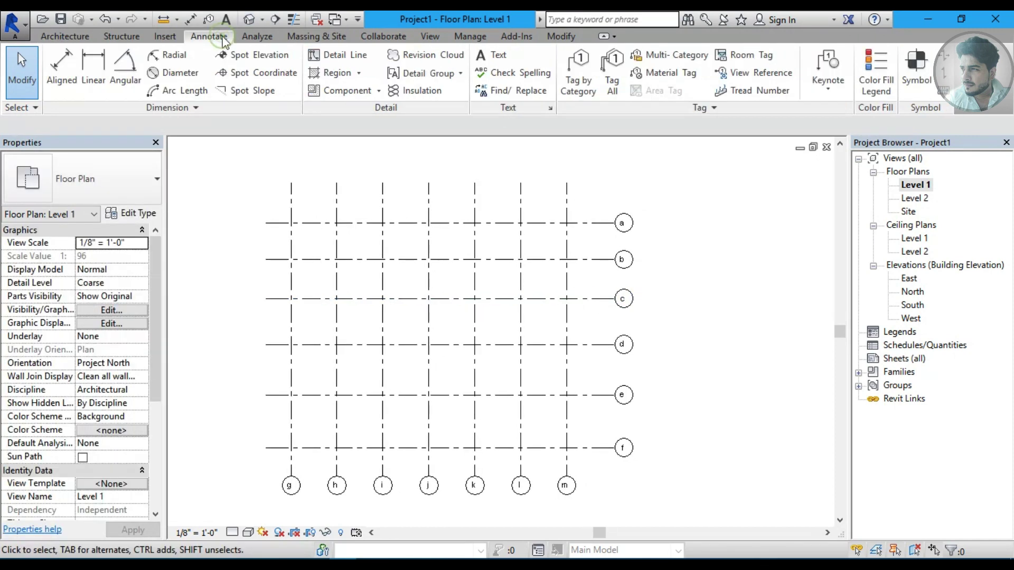
{"action": "left_click", "coordinate": [61, 77]}
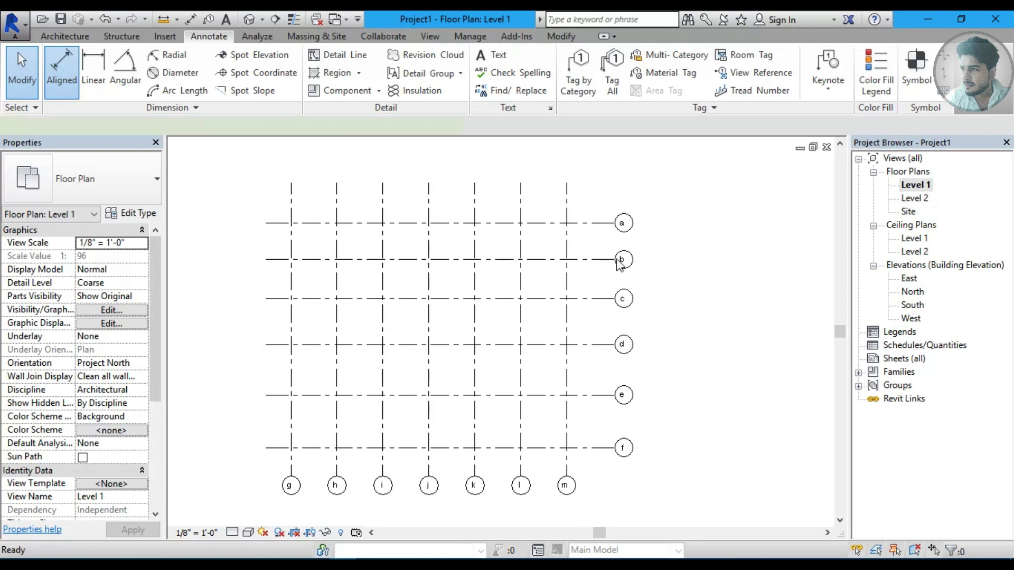
{"action": "left_click", "coordinate": [591, 256]}
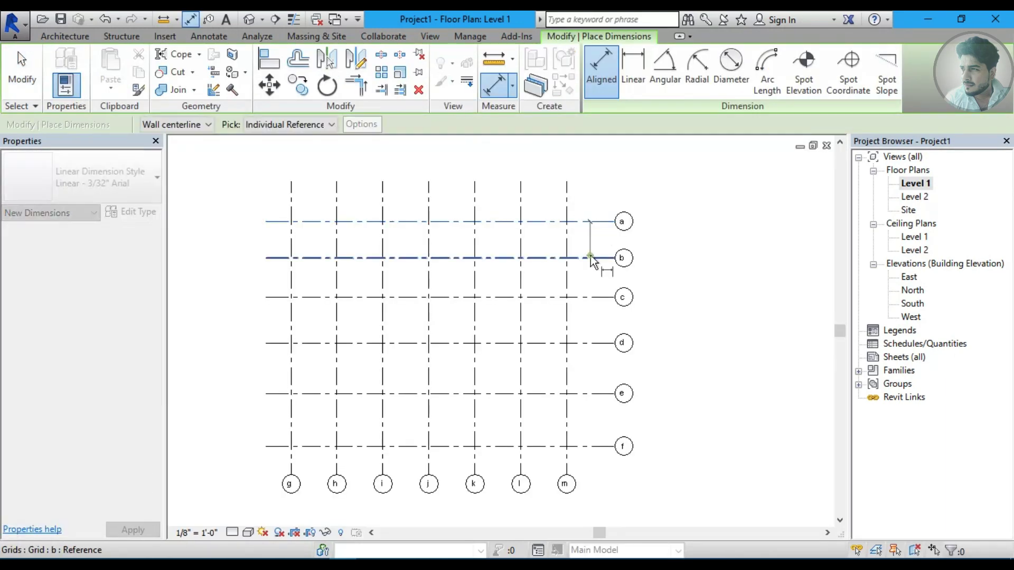
{"action": "left_click", "coordinate": [592, 297]}
{"action": "left_click", "coordinate": [593, 342]}
{"action": "left_click", "coordinate": [594, 393]}
{"action": "left_click", "coordinate": [596, 446]}
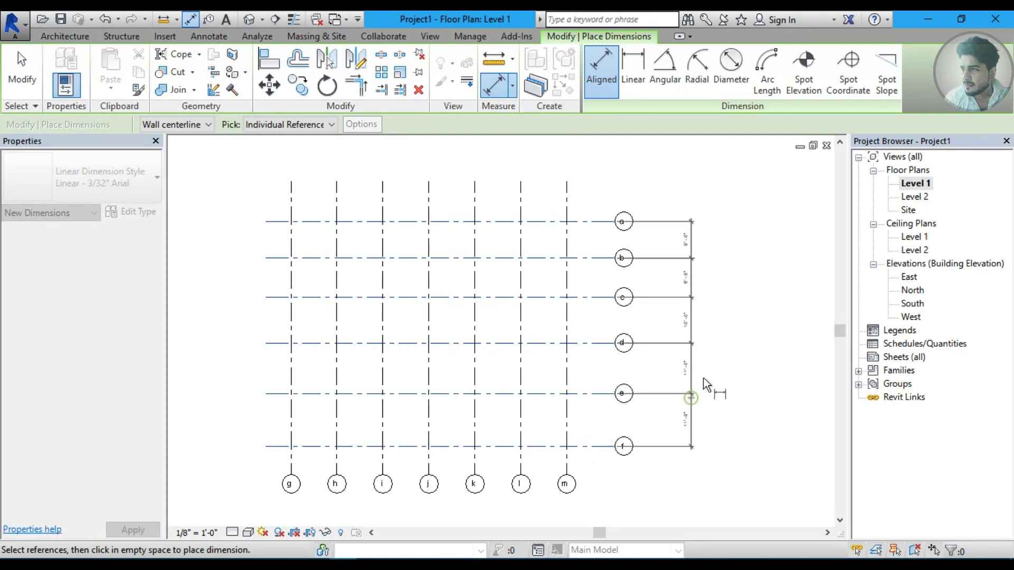
{"action": "left_click", "coordinate": [703, 378]}
{"action": "left_click", "coordinate": [707, 333]}
- Delete the equality dimension while keeping the grids constrained
{"action": "right_click", "coordinate": [731, 246]}
{"action": "left_click", "coordinate": [769, 258]}
{"action": "right_click", "coordinate": [766, 265]}
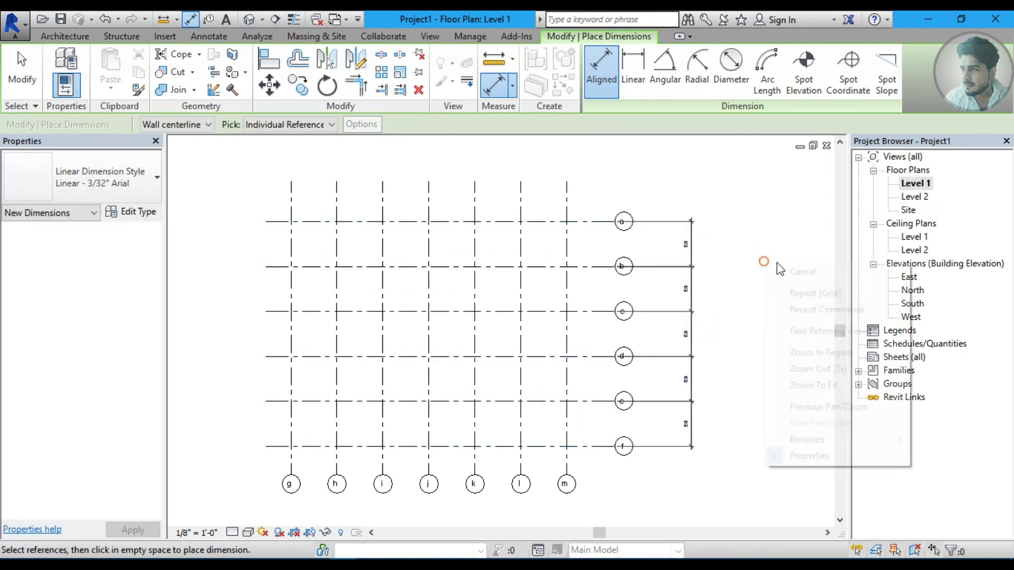
{"action": "left_click", "coordinate": [771, 271]}
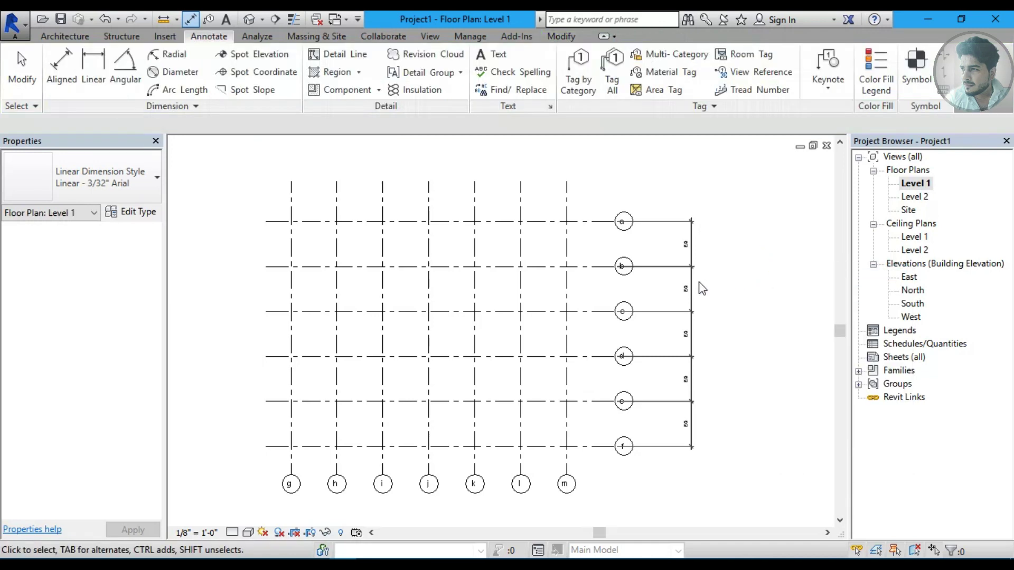
{"action": "left_click", "coordinate": [689, 463]}
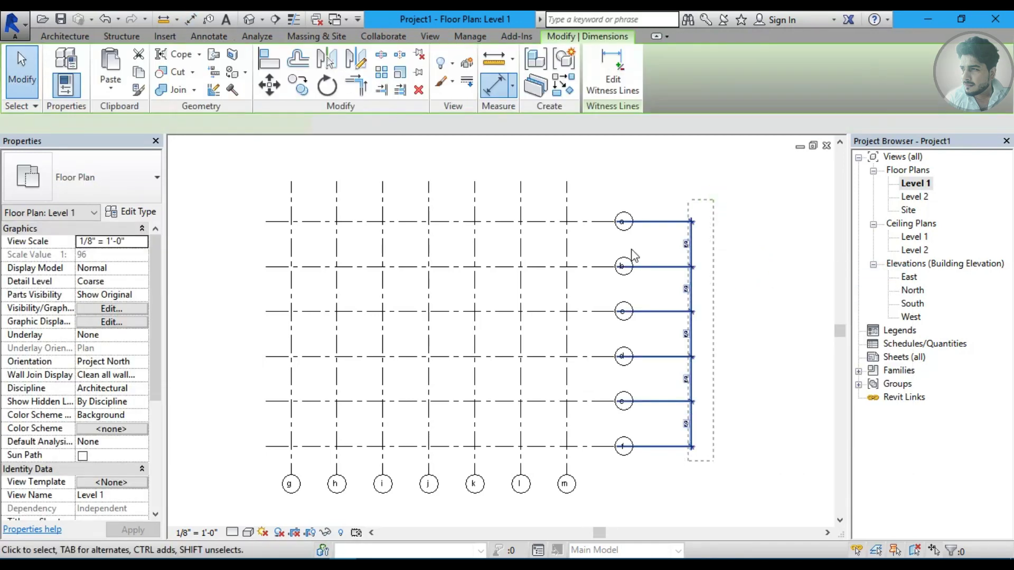
{"action": "left_click", "coordinate": [419, 92]}
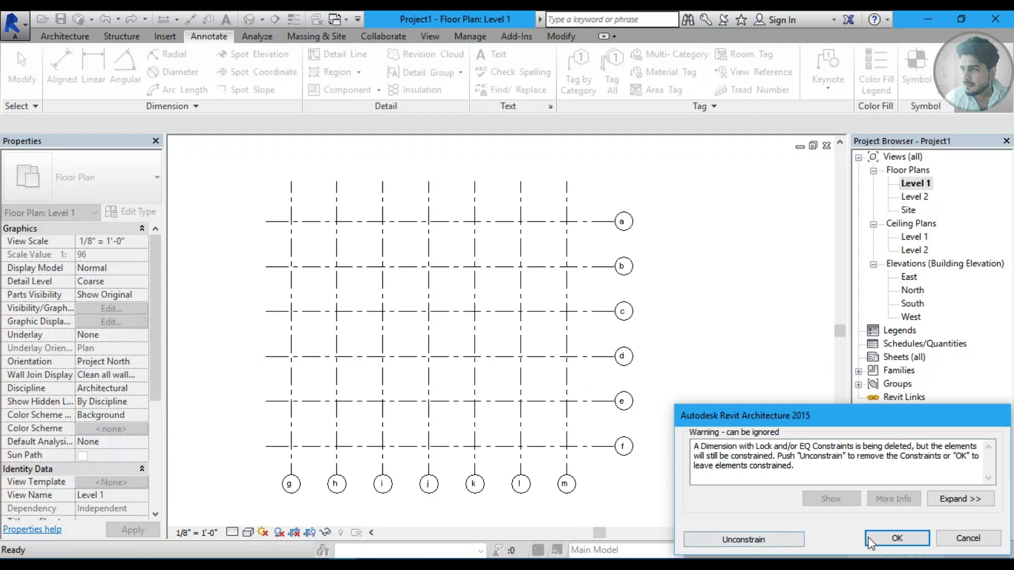
{"action": "left_click", "coordinate": [870, 540]}
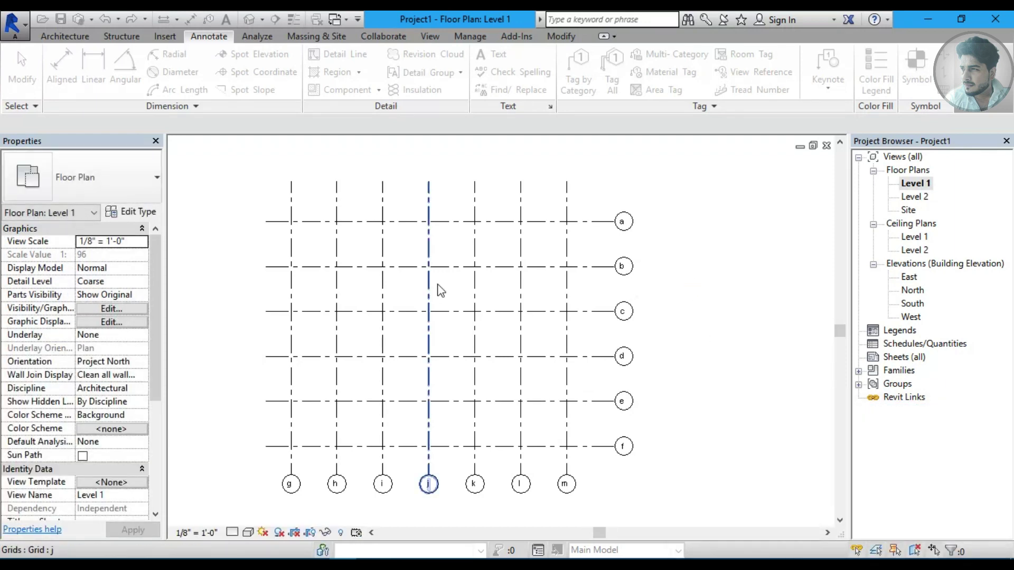
{"action": "middle_click_drag", "start_coordinate": [441, 290], "coordinate": [460, 292]}
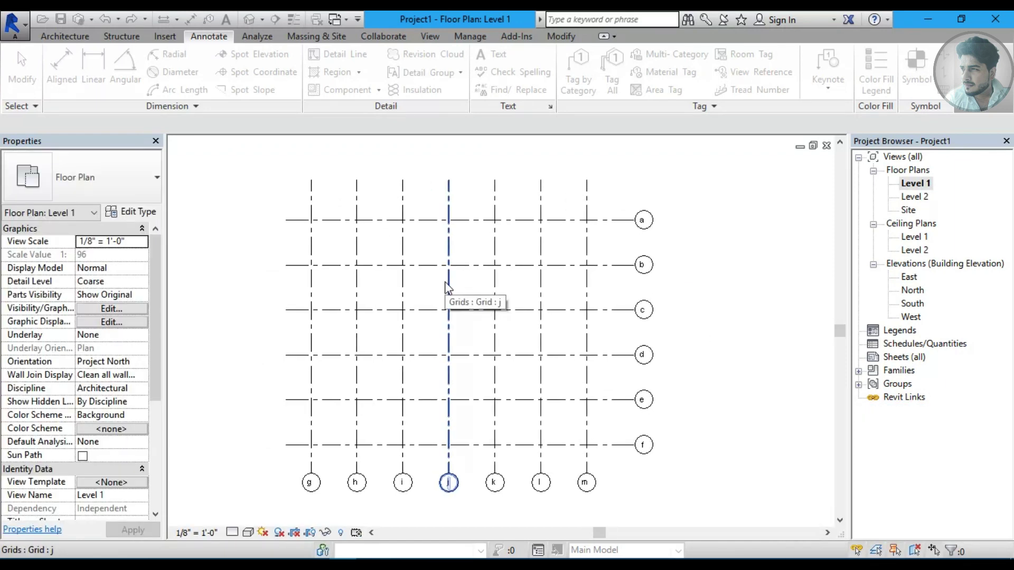
{"action": "scroll", "coordinate": [448, 288], "scroll_direction": "up", "scroll_amount": 1}
{"action": "scroll", "coordinate": [338, 216], "scroll_direction": "down", "scroll_amount": 1}
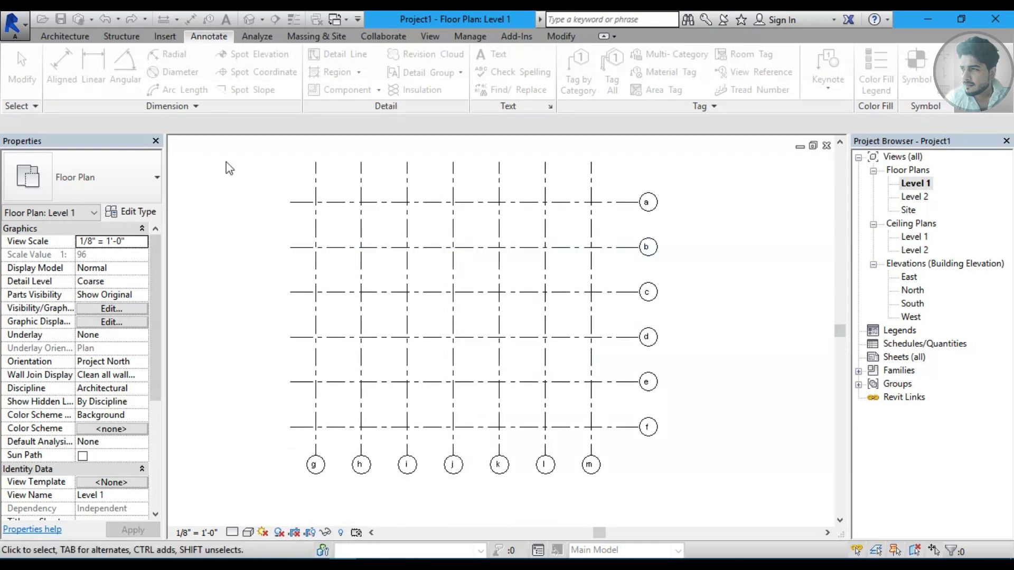
{"action": "left_click", "coordinate": [253, 176]}
- Start a Generic 8" wall with height to Level 2 and Finish Face: Exterior location line
{"action": "left_click", "coordinate": [87, 36]}
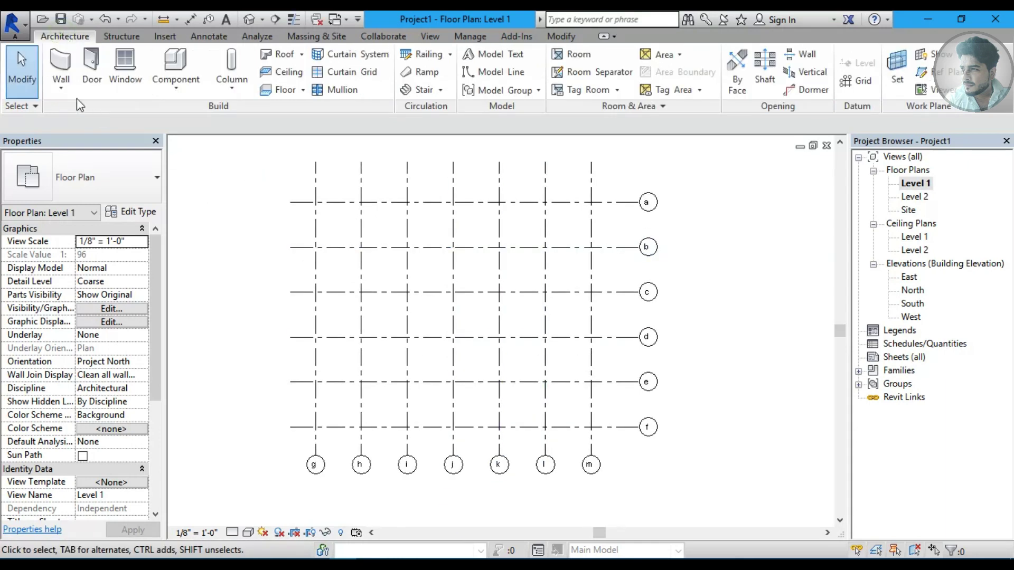
{"action": "left_click", "coordinate": [62, 88]}
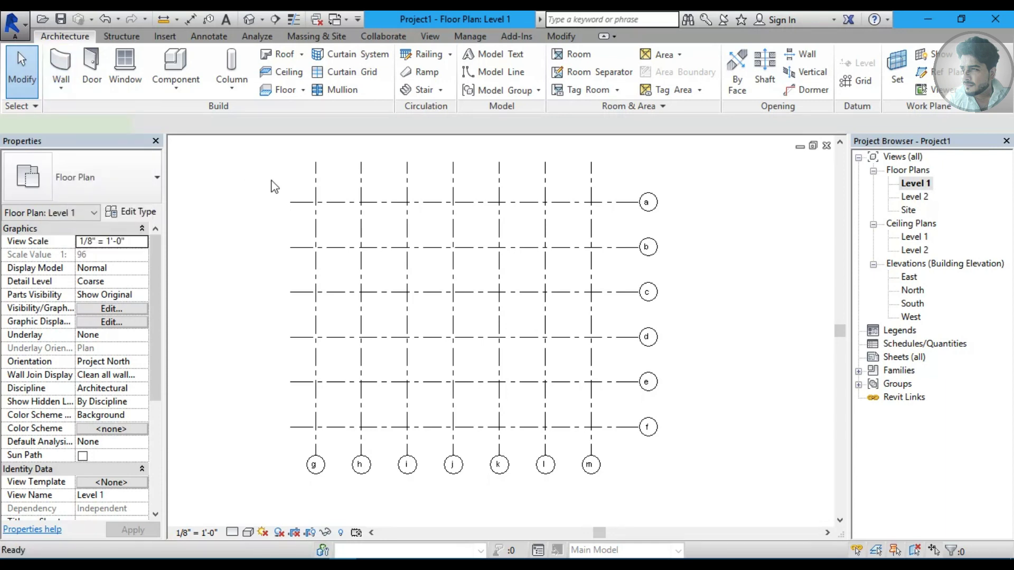
{"action": "key", "text": "w"}
{"action": "key", "text": "a"}
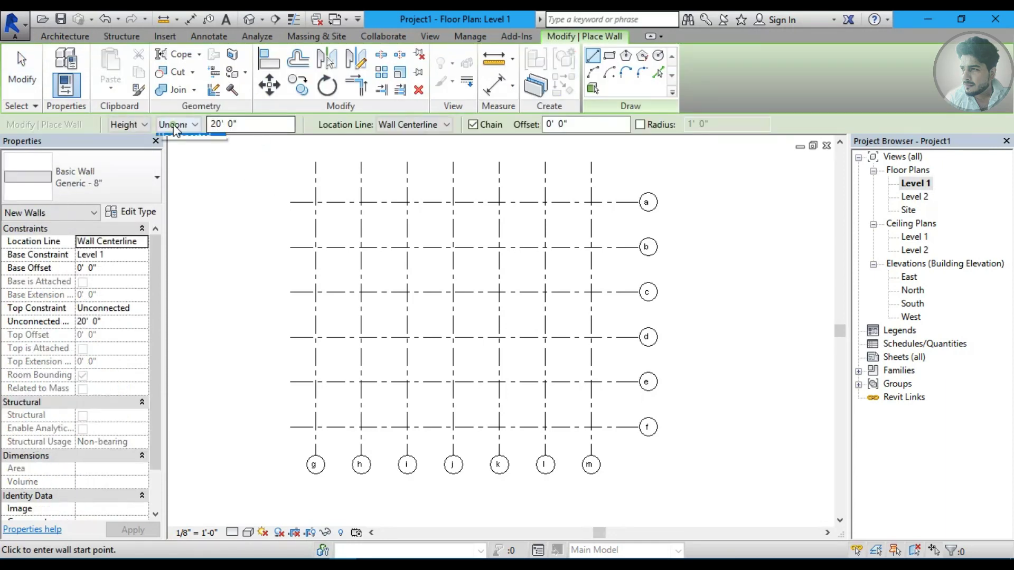
{"action": "left_click", "coordinate": [164, 150]}
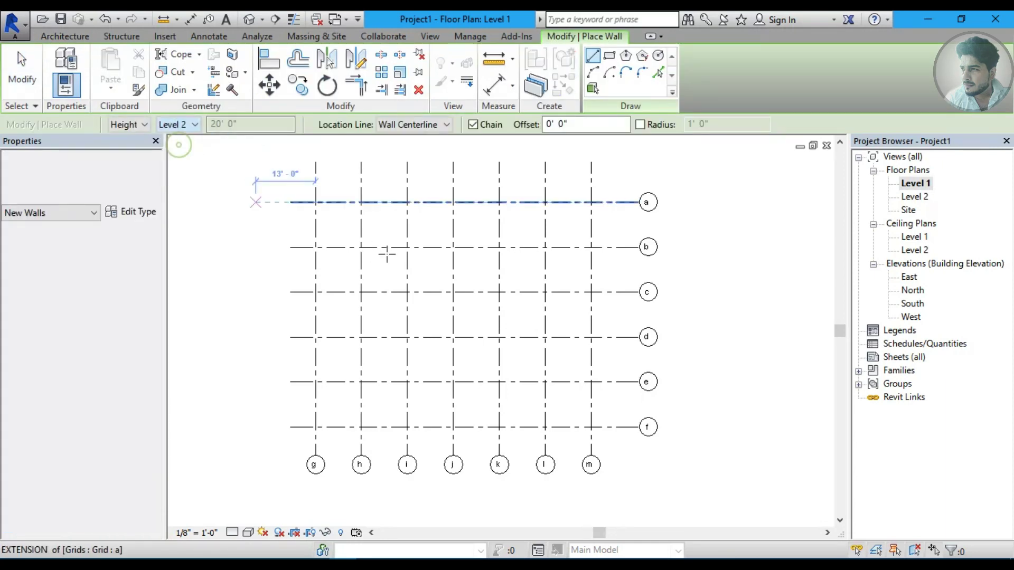
{"action": "left_click", "coordinate": [419, 128]}
{"action": "left_click", "coordinate": [417, 161]}
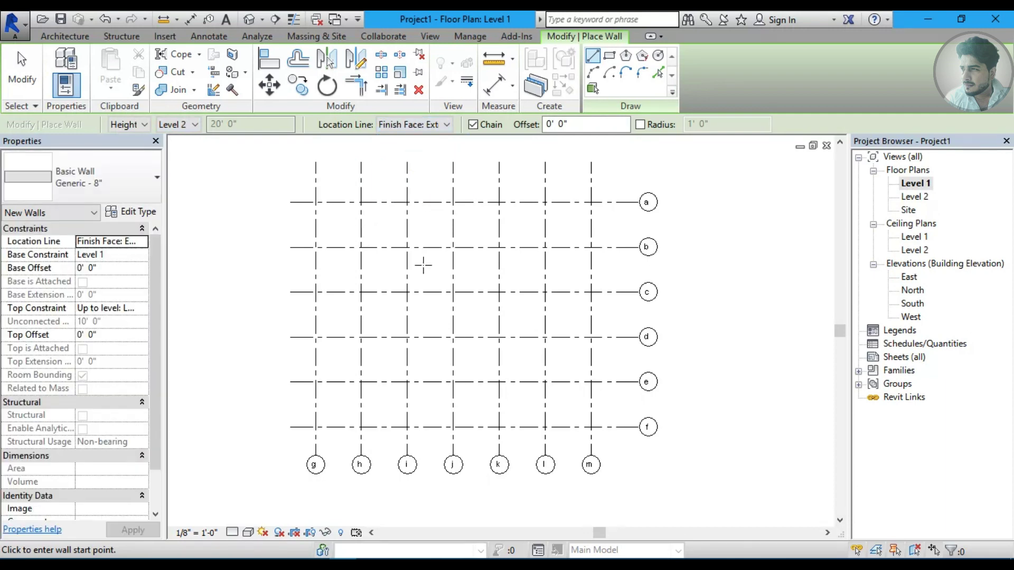
{"action": "scroll", "coordinate": [422, 265], "scroll_direction": "up", "scroll_amount": 2}
{"action": "middle_click_drag", "start_coordinate": [414, 237], "coordinate": [409, 212]}
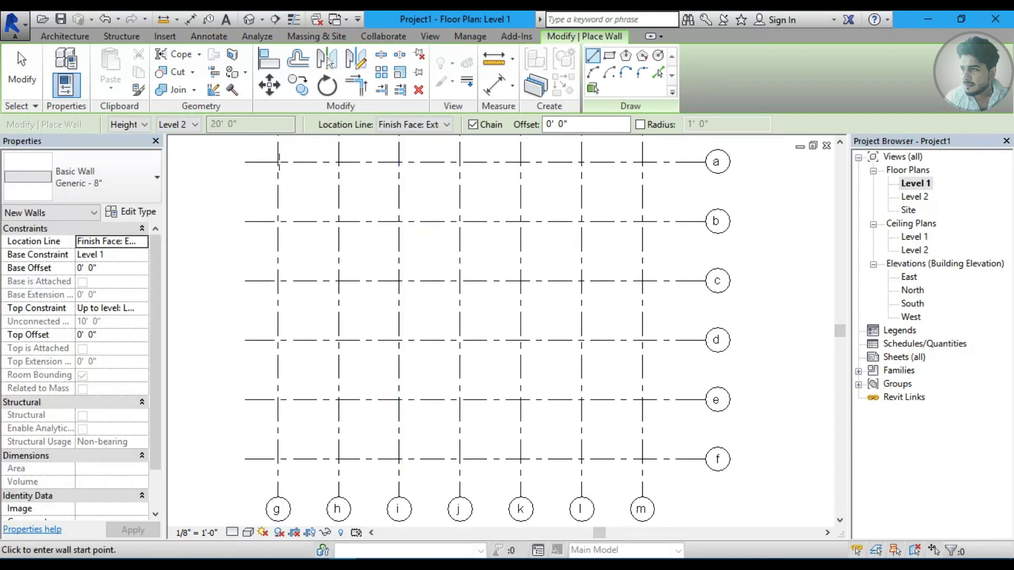
- Draw the closed wall loop along grids a, b, d, e and g, h, j, m
{"action": "left_click", "coordinate": [278, 162]}
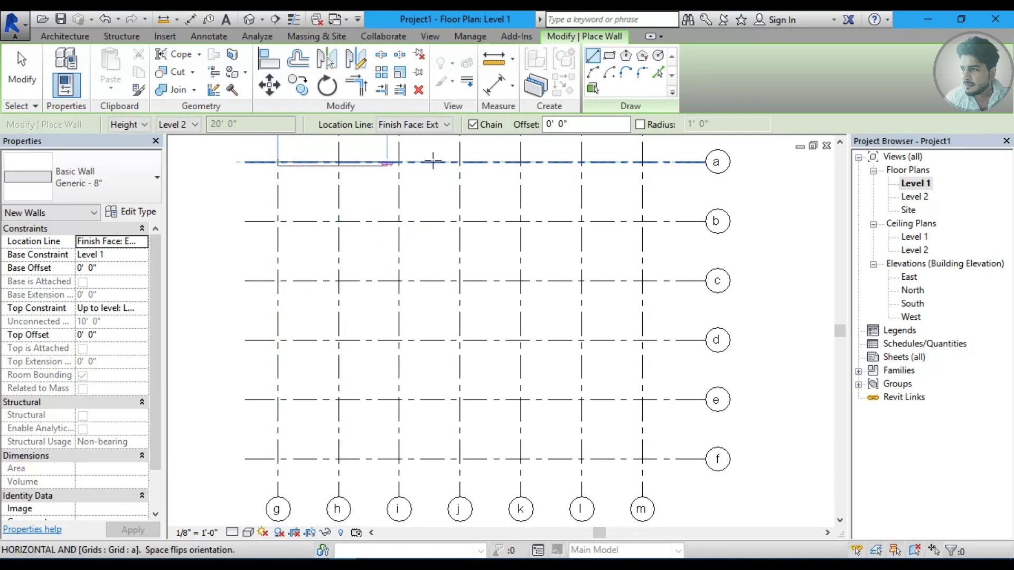
{"action": "left_click", "coordinate": [460, 162]}
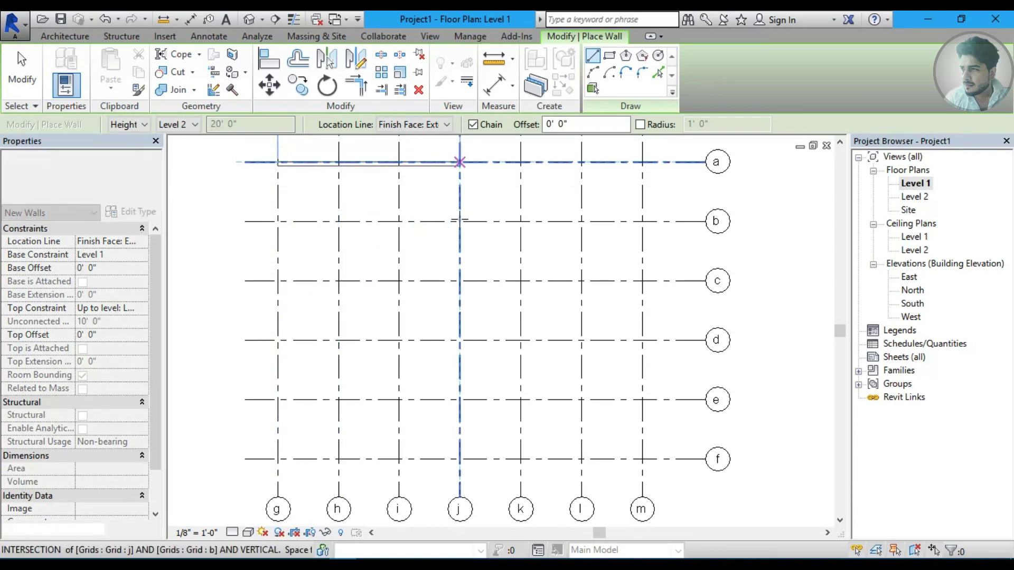
{"action": "left_click", "coordinate": [459, 221]}
{"action": "left_click", "coordinate": [642, 221]}
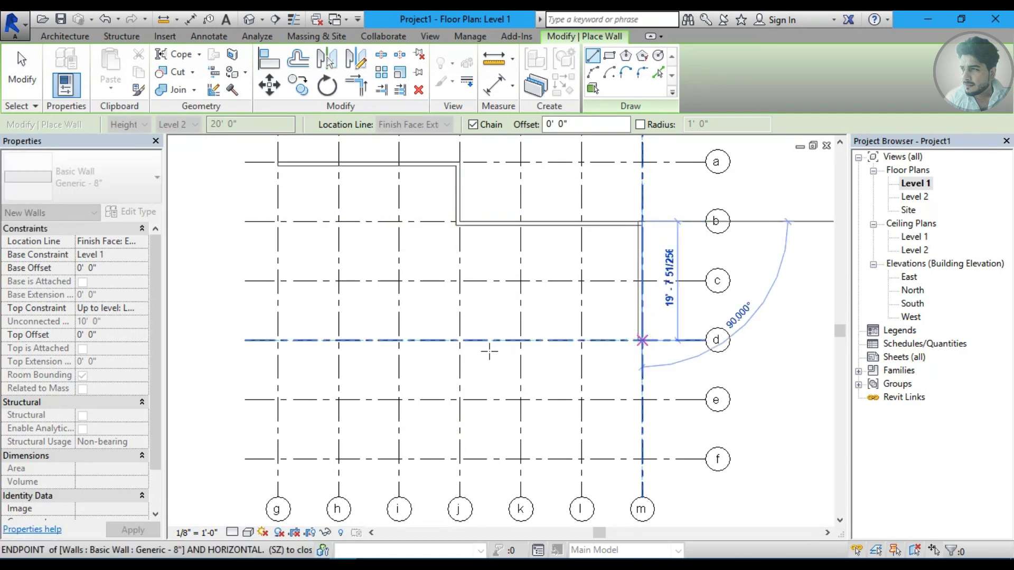
{"action": "left_click", "coordinate": [642, 341]}
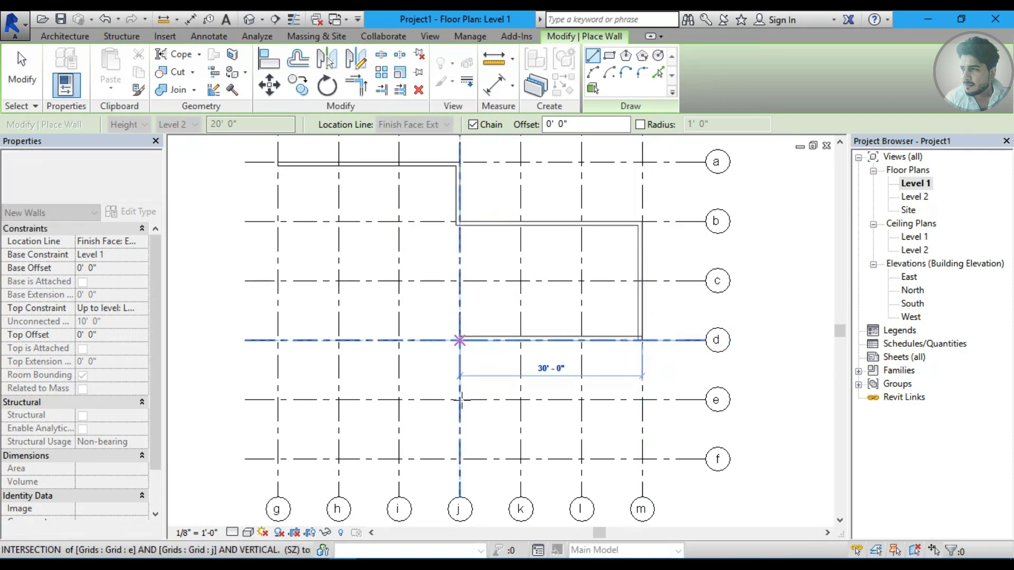
{"action": "left_click", "coordinate": [459, 340]}
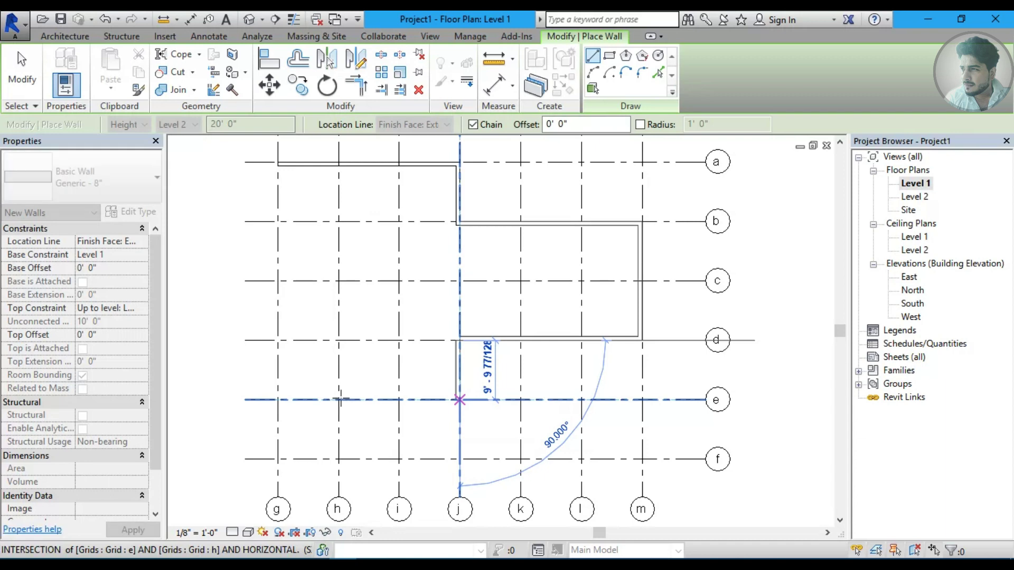
{"action": "left_click", "coordinate": [460, 399]}
{"action": "left_click", "coordinate": [338, 400]}
{"action": "left_click", "coordinate": [339, 341]}
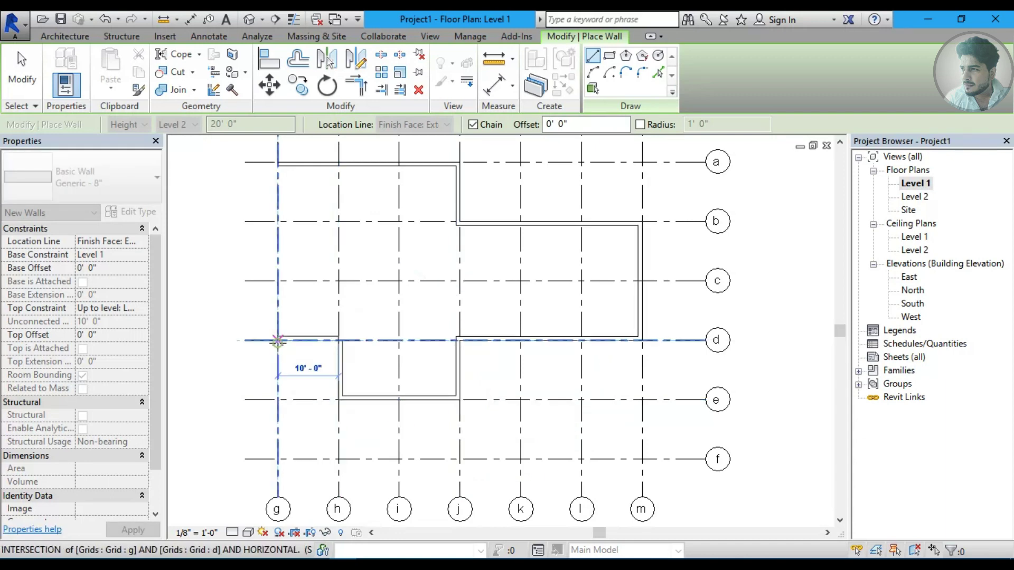
{"action": "left_click", "coordinate": [277, 340]}
{"action": "left_click", "coordinate": [278, 163]}
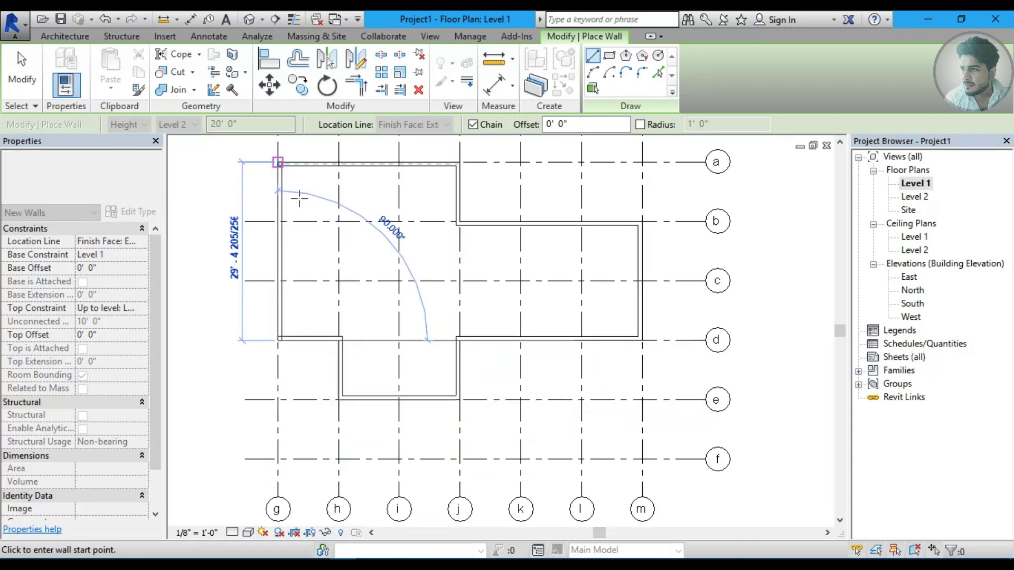
{"action": "right_click", "coordinate": [312, 209]}
{"action": "left_click", "coordinate": [317, 211]}
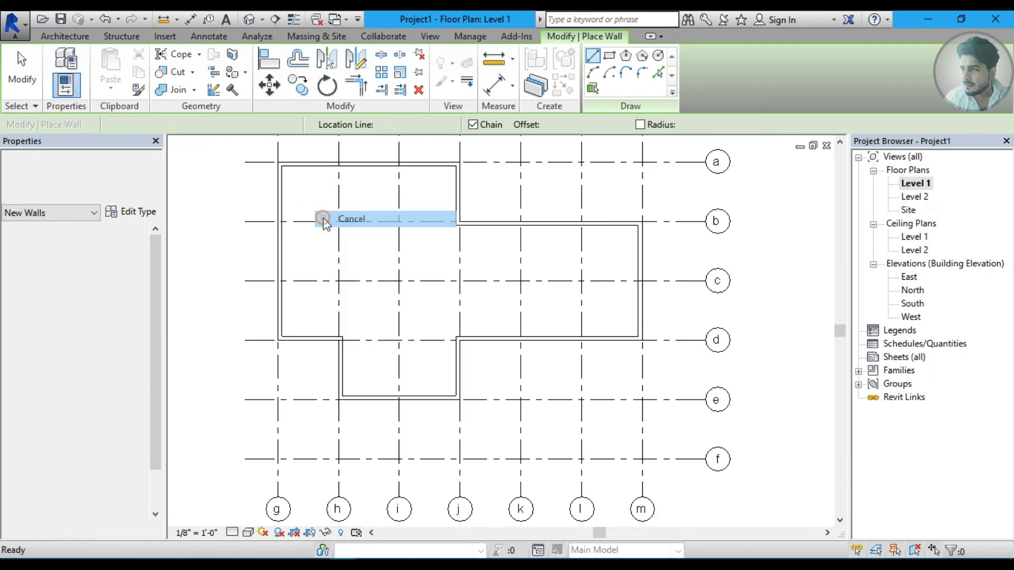
- View the walls shaded in the default 3D view, then return to the Level 1 plan
{"action": "left_click", "coordinate": [262, 19]}
{"action": "left_click", "coordinate": [277, 37]}
{"action": "key", "text": "3"}
{"action": "key", "text": "d"}
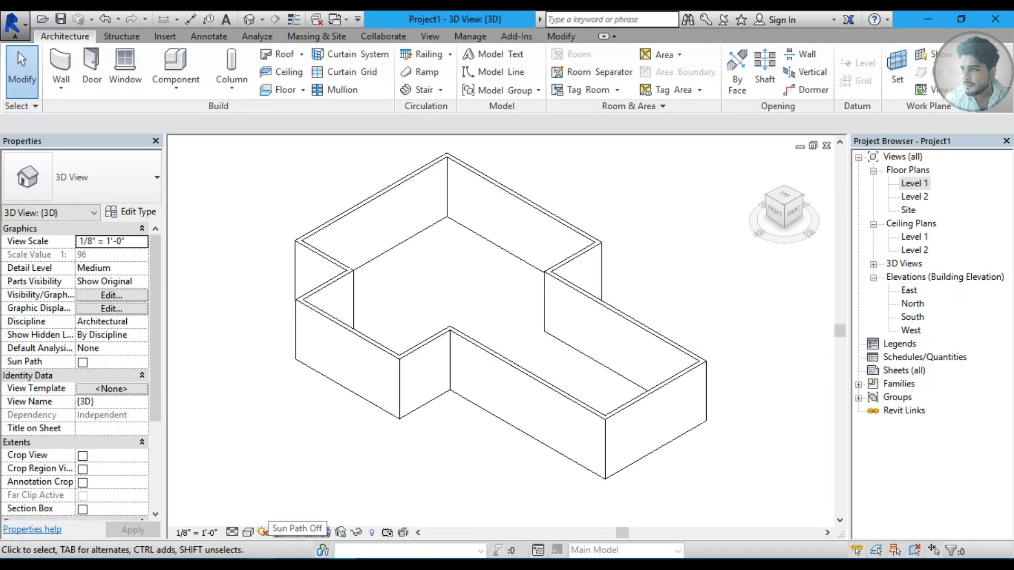
{"action": "left_click", "coordinate": [247, 532]}
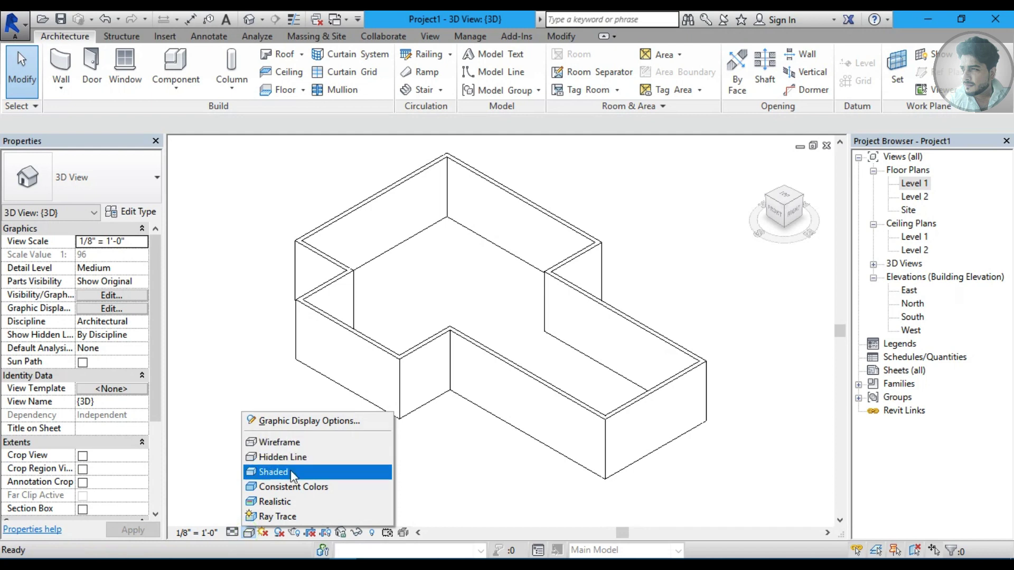
{"action": "left_click", "coordinate": [290, 470]}
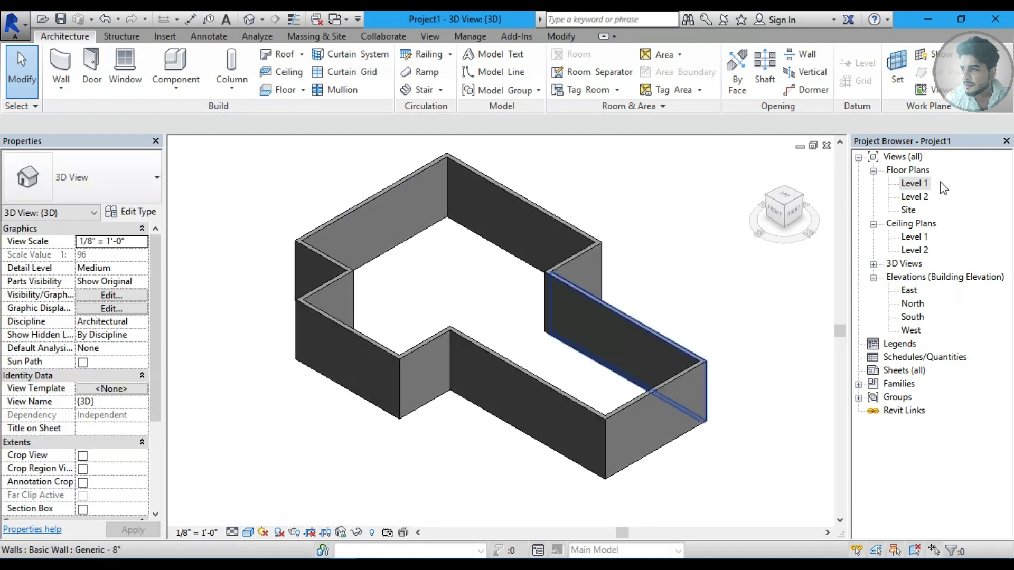
{"action": "double_click", "coordinate": [914, 183]}
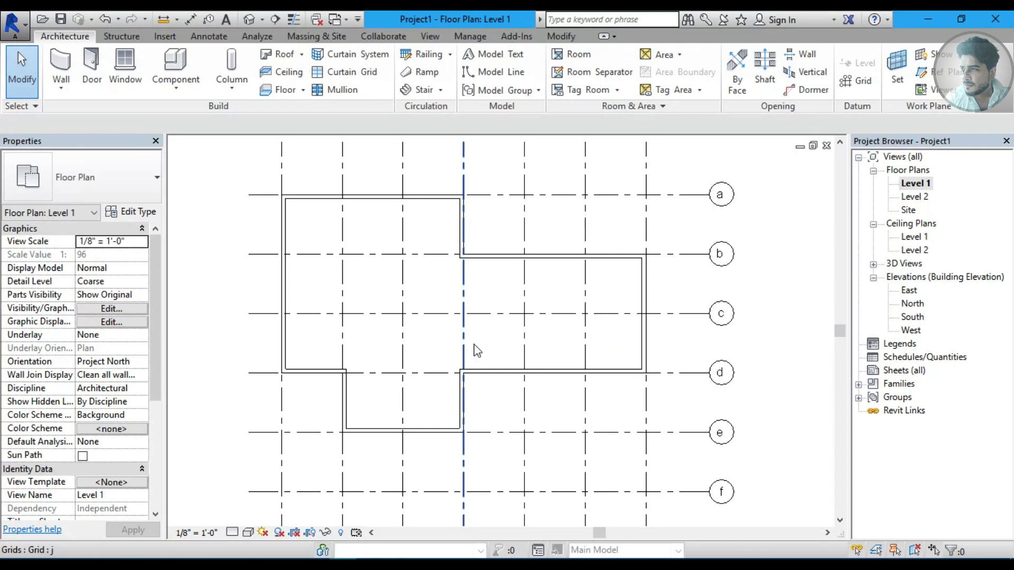
- Open the Column drop-down on the Architecture tab
{"action": "left_click", "coordinate": [238, 92]}
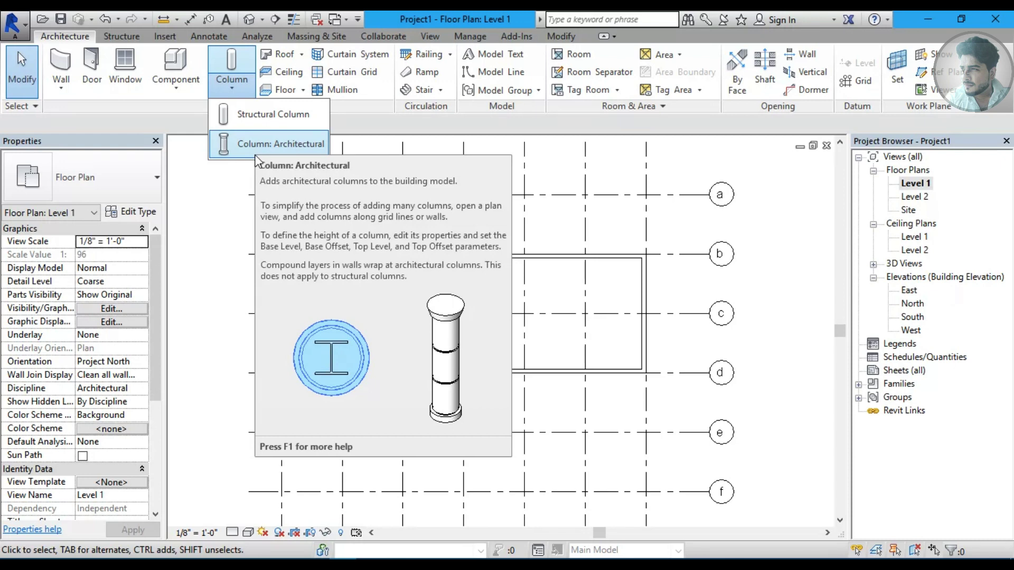
- Start an architectural column with the Rectangular Column 24" x 24" type
{"action": "left_click", "coordinate": [305, 146]}
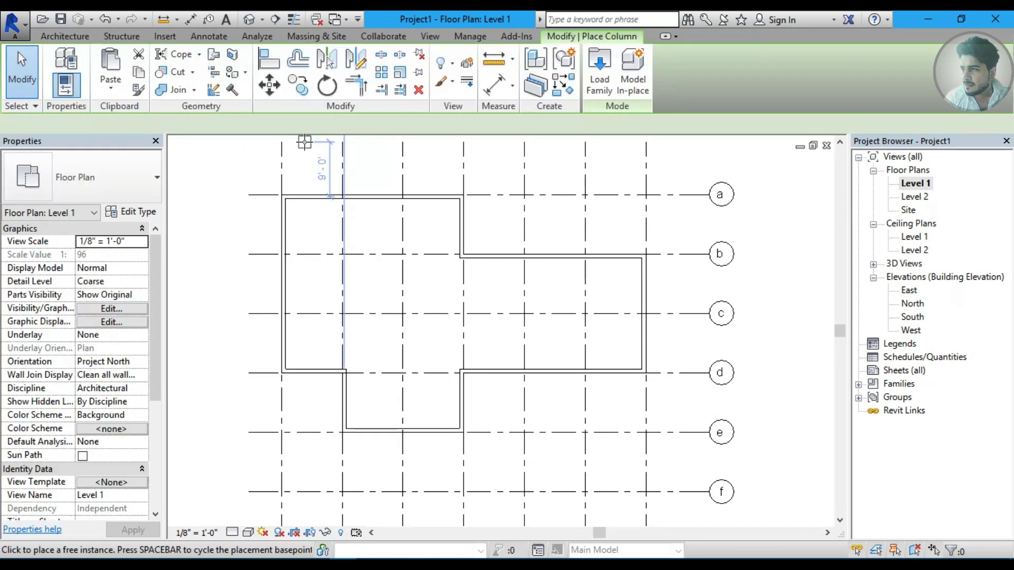
{"action": "left_click", "coordinate": [90, 182]}
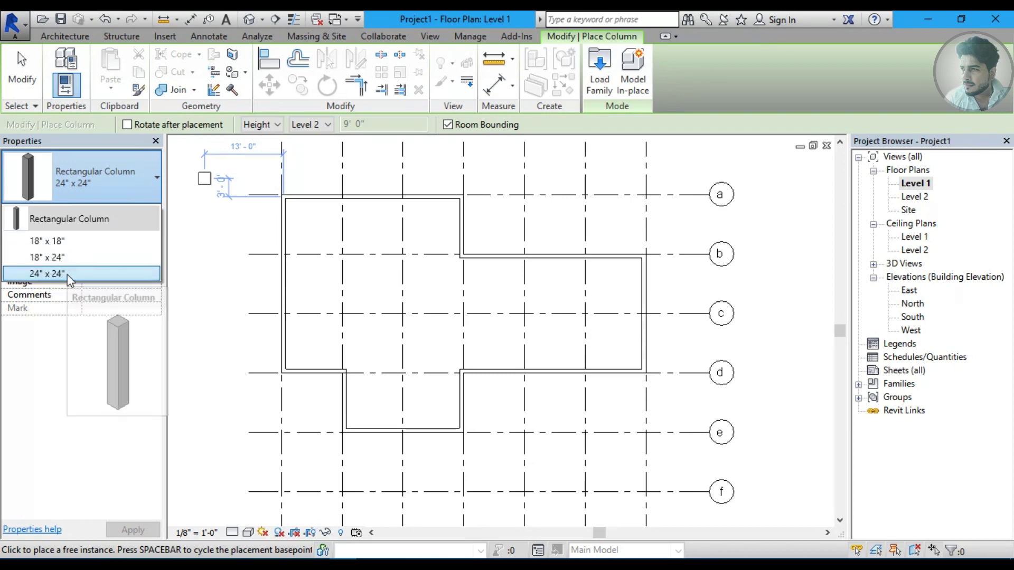
{"action": "mouse_move", "coordinate": [48, 274]}
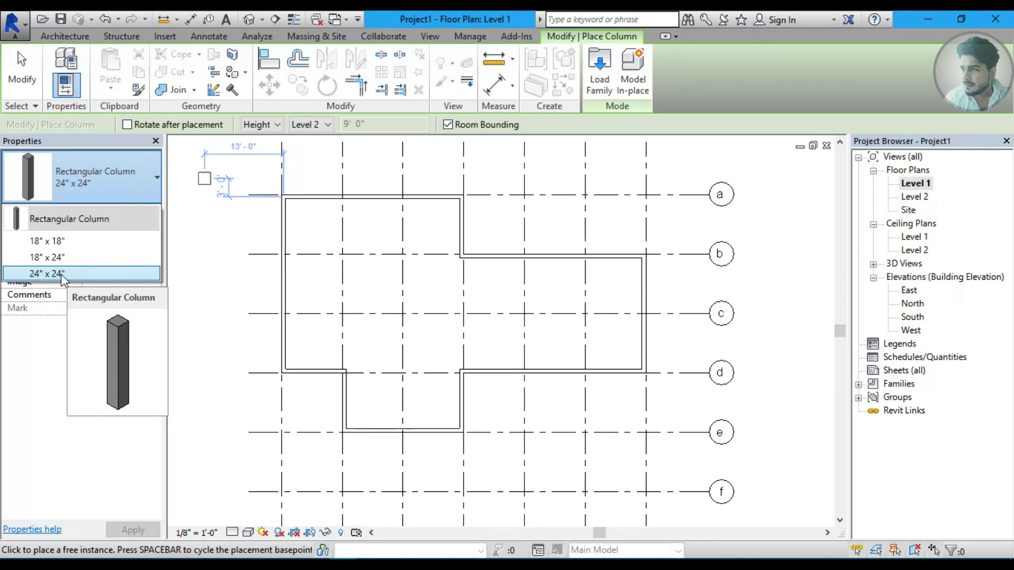
{"action": "left_click", "coordinate": [107, 188]}
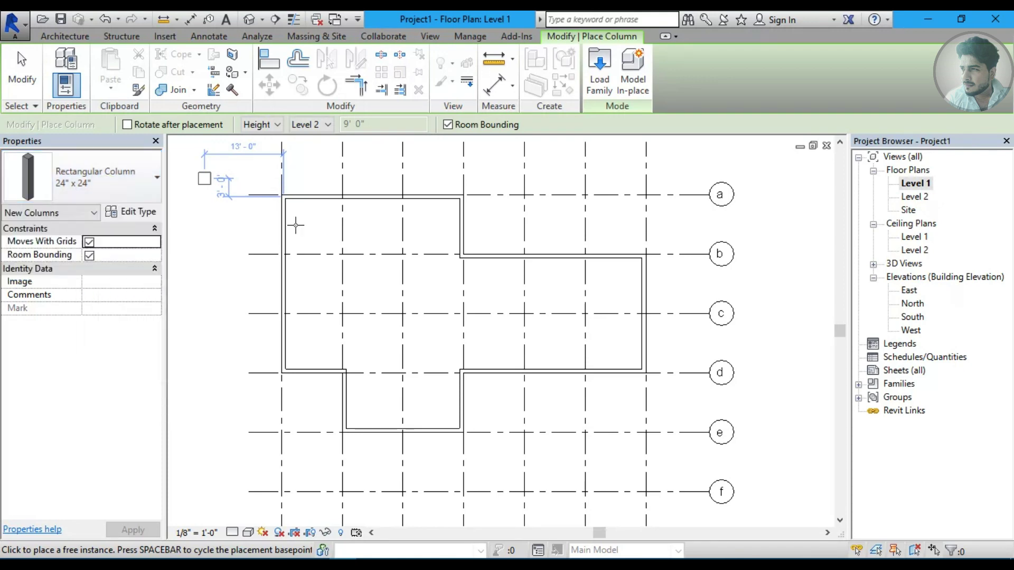
{"action": "scroll", "coordinate": [294, 214], "scroll_direction": "up", "scroll_amount": 3}
- Place 24" x 24" columns at the top-right wall corner and the corner by grid b
{"action": "scroll", "coordinate": [297, 215], "scroll_direction": "up", "scroll_amount": 1}
{"action": "scroll", "coordinate": [288, 200], "scroll_direction": "up", "scroll_amount": 1}
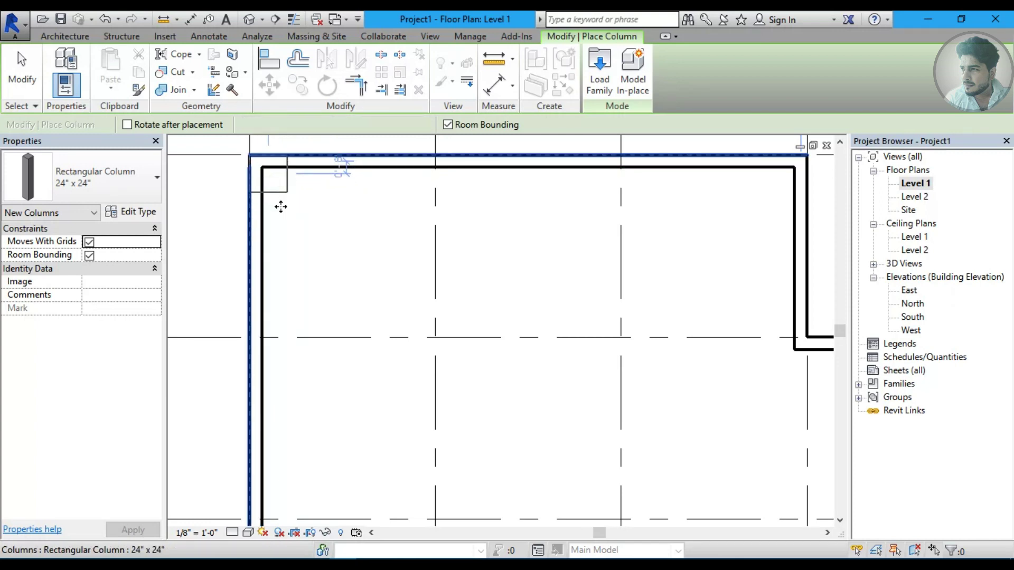
{"action": "scroll", "coordinate": [280, 206], "scroll_direction": "down", "scroll_amount": 1}
{"action": "scroll", "coordinate": [282, 233], "scroll_direction": "down", "scroll_amount": 1}
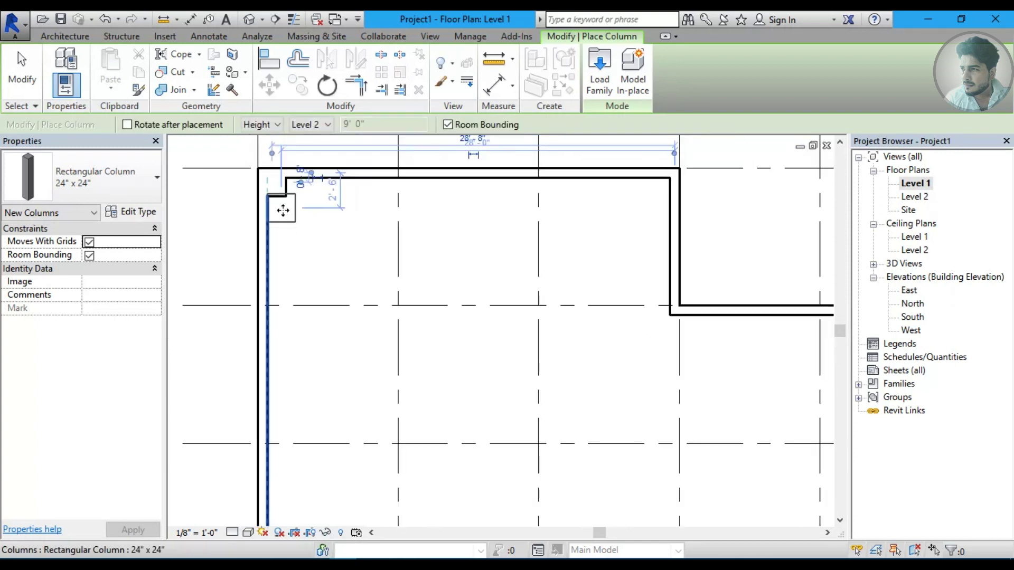
{"action": "middle_click_drag", "start_coordinate": [276, 188], "coordinate": [277, 211]}
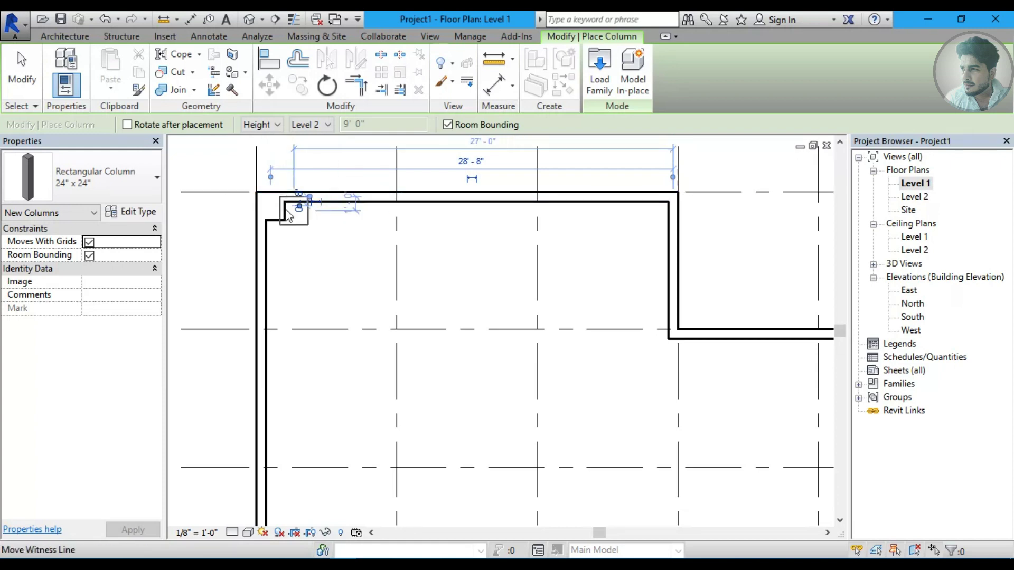
{"action": "left_click", "coordinate": [660, 210]}
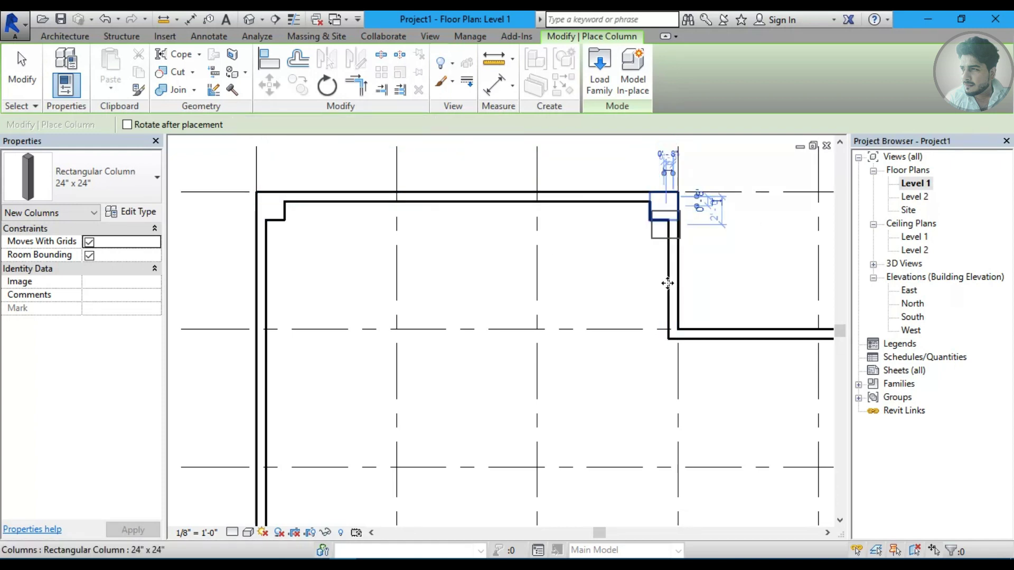
{"action": "scroll", "coordinate": [523, 227], "scroll_direction": "down", "scroll_amount": 1}
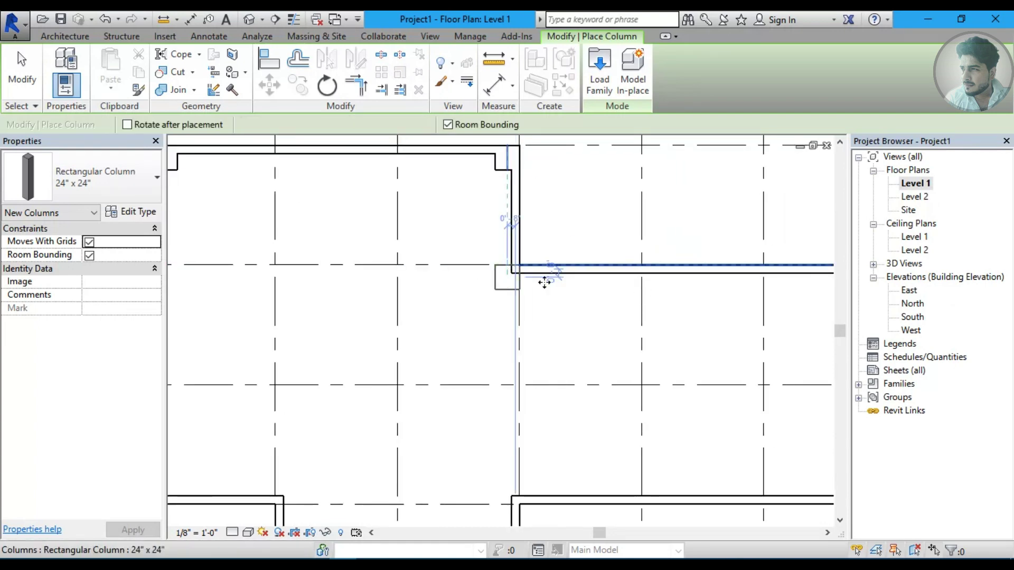
{"action": "scroll", "coordinate": [544, 274], "scroll_direction": "down", "scroll_amount": 2}
{"action": "scroll", "coordinate": [615, 248], "scroll_direction": "up", "scroll_amount": 2}
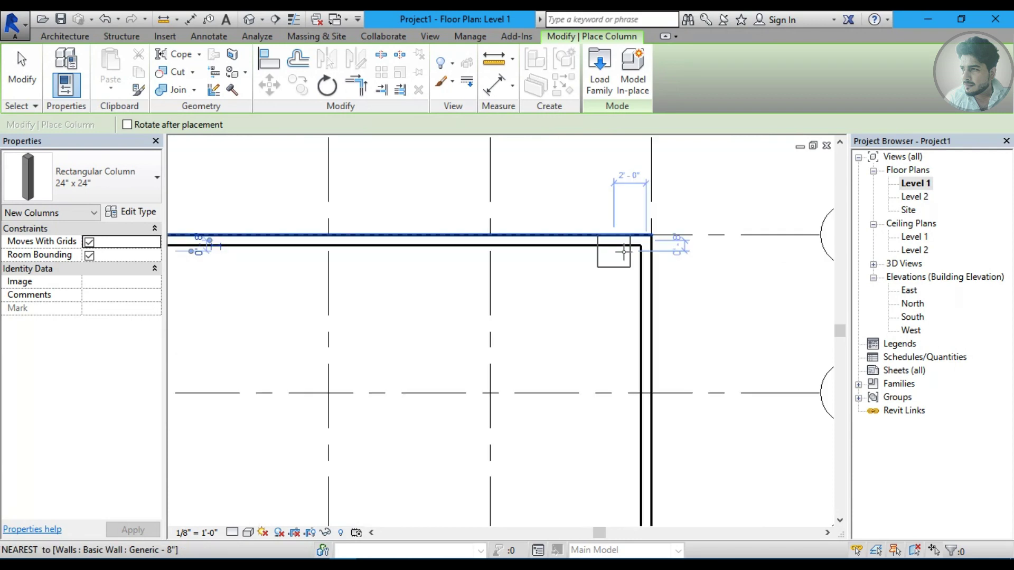
{"action": "left_click", "coordinate": [631, 252]}
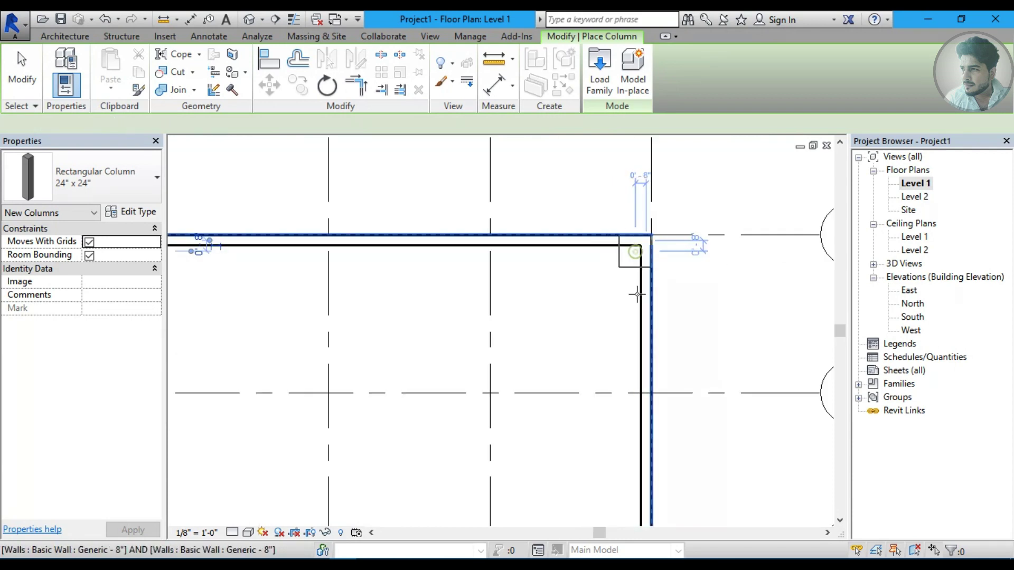
- Place 24" x 24" columns at the remaining wall corners around grids d and e
{"action": "scroll", "coordinate": [629, 357], "scroll_direction": "down", "scroll_amount": 2}
{"action": "middle_click_drag", "start_coordinate": [634, 296], "coordinate": [628, 396]}
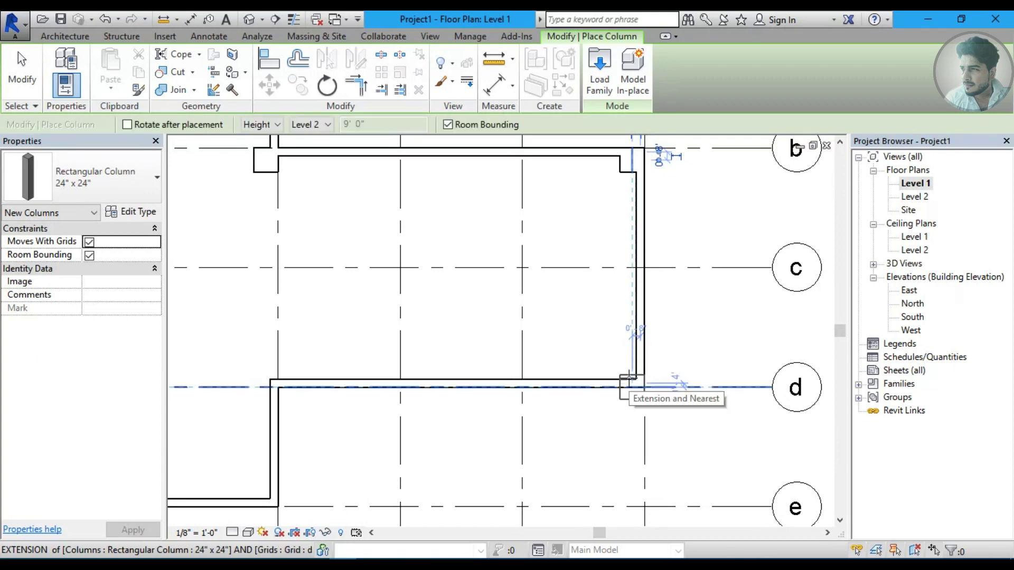
{"action": "left_click", "coordinate": [631, 375]}
{"action": "left_click", "coordinate": [268, 370]}
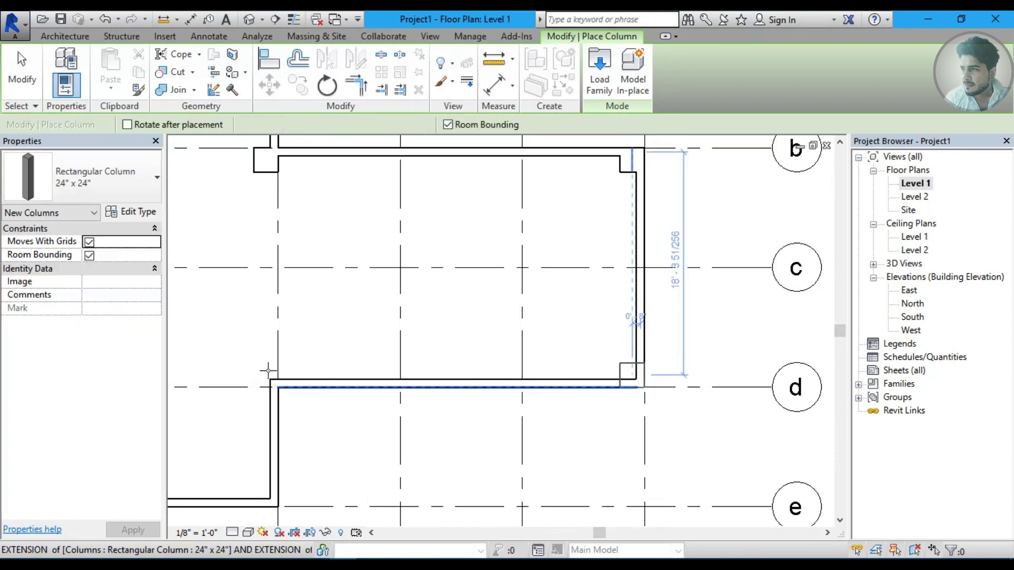
{"action": "middle_click_drag", "start_coordinate": [555, 312], "coordinate": [591, 366]}
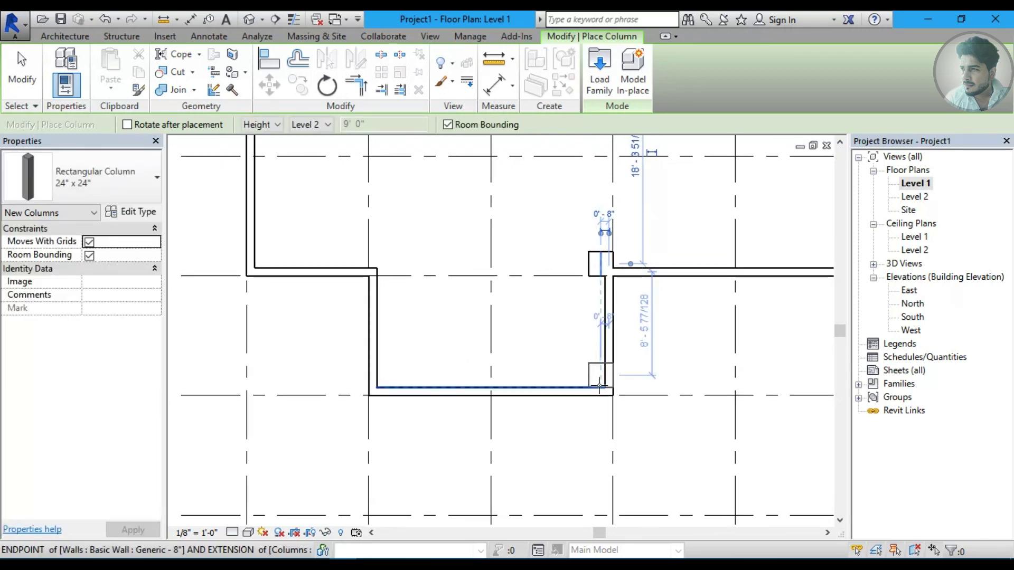
{"action": "left_click", "coordinate": [599, 385]}
{"action": "left_click", "coordinate": [378, 382]}
{"action": "left_click", "coordinate": [381, 263]}
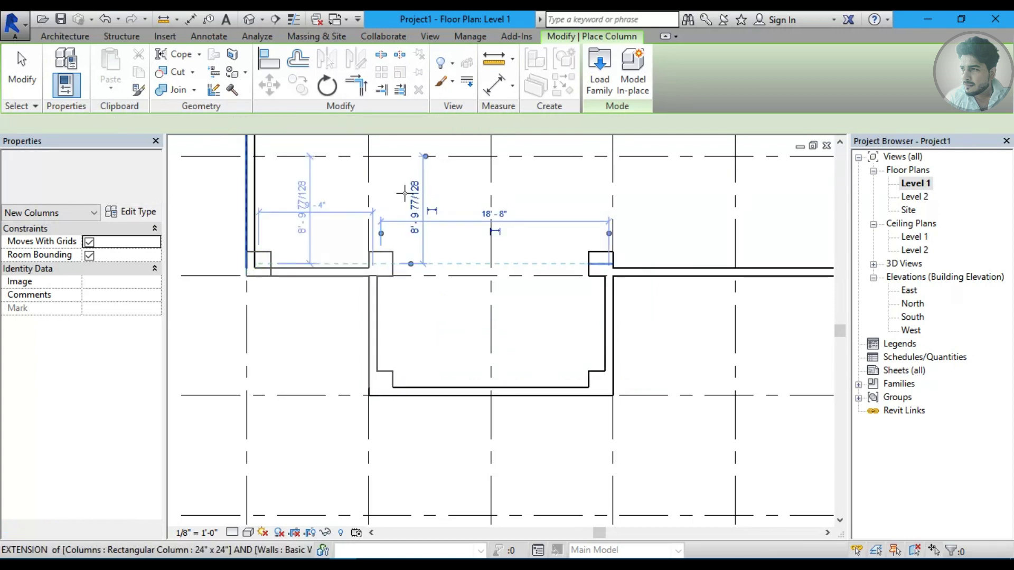
{"action": "scroll", "coordinate": [412, 340], "scroll_direction": "down", "scroll_amount": 1}
{"action": "mouse_move", "coordinate": [413, 259]}
{"action": "middle_mouse_down"}
{"action": "mouse_move", "coordinate": [406, 360]}
{"action": "mouse_move", "coordinate": [450, 362]}
{"action": "middle_mouse_up"}
{"action": "scroll", "coordinate": [425, 346], "scroll_direction": "down", "scroll_amount": 2}
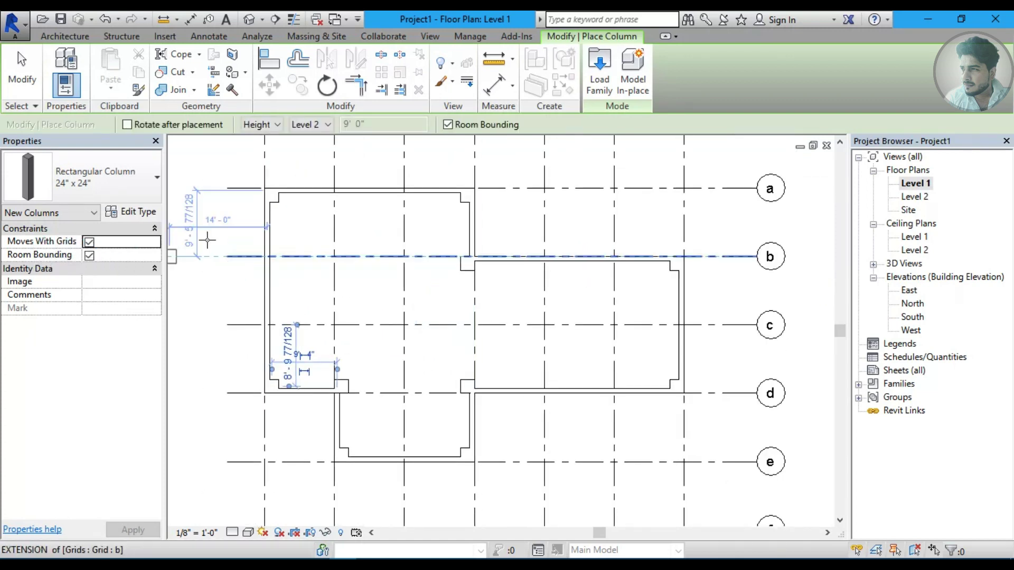
{"action": "key", "text": "Escape"}
{"action": "key", "text": "Escape"}
{"action": "left_click", "coordinate": [223, 95]}
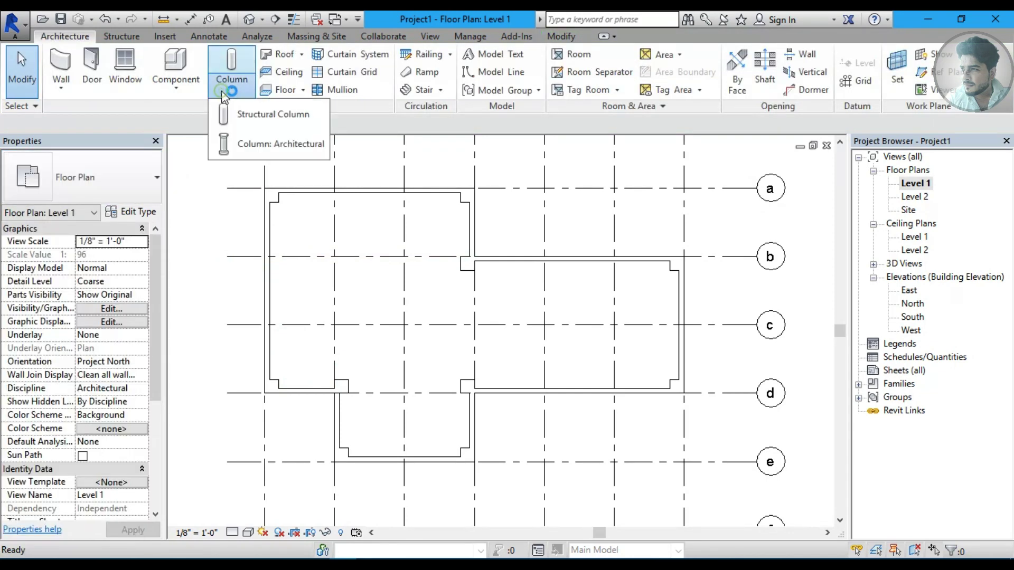
{"action": "left_click", "coordinate": [248, 147]}
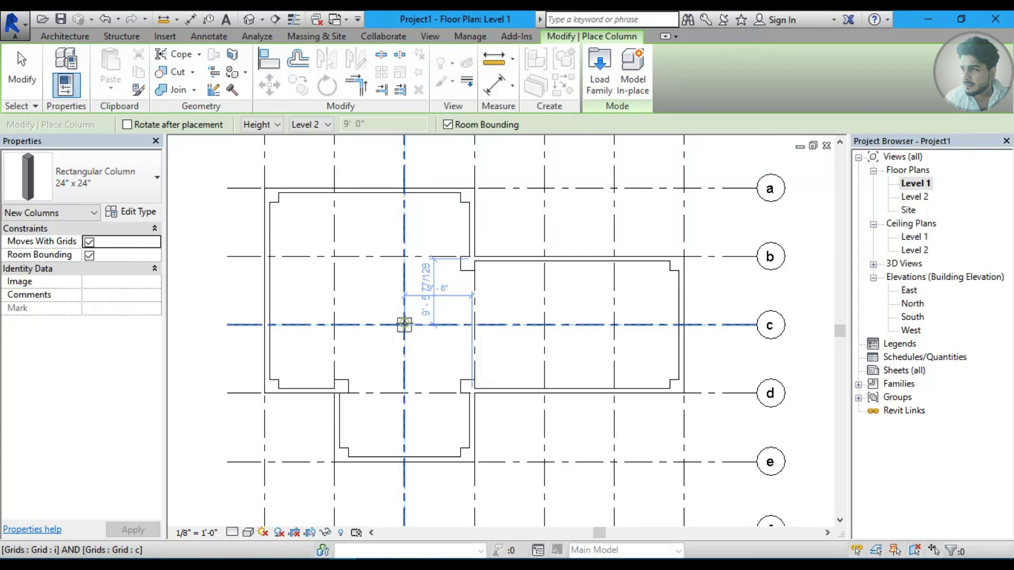
{"action": "left_click", "coordinate": [404, 325]}
{"action": "key", "text": "Escape"}
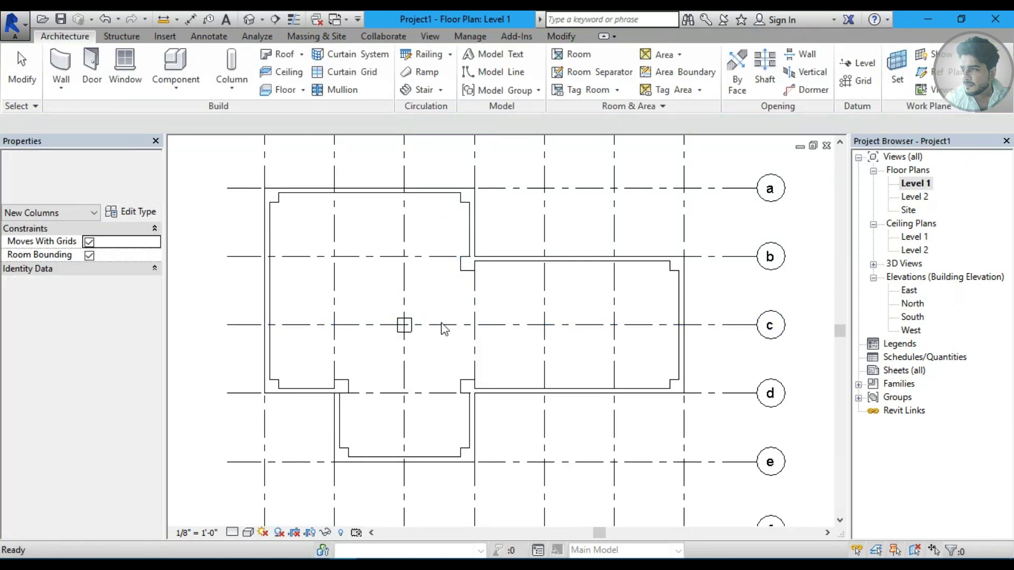
{"action": "key", "text": "Escape"}
{"action": "left_click", "coordinate": [443, 325]}
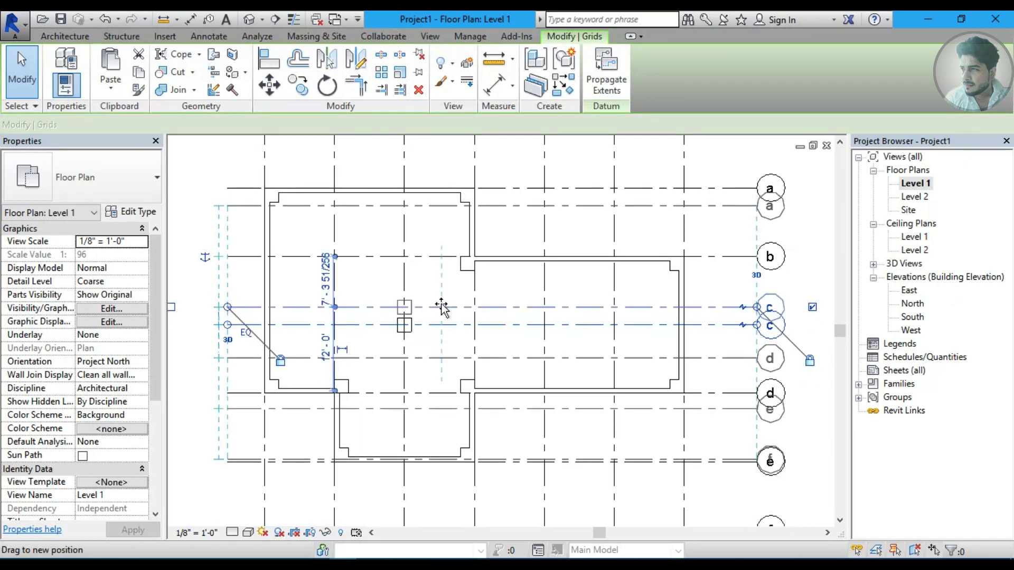
{"action": "left_click_drag", "start_coordinate": [441, 304], "coordinate": [417, 313]}
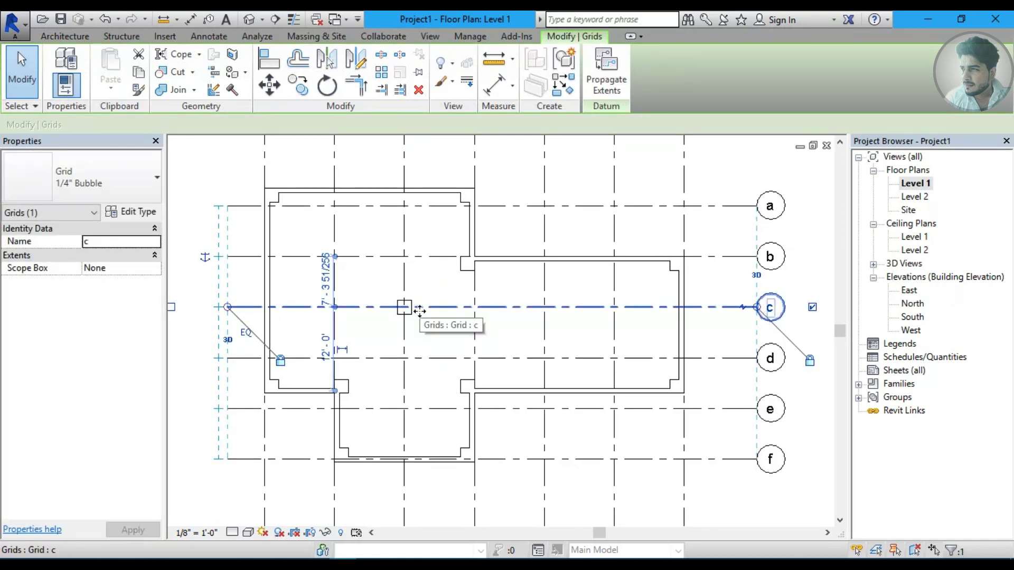
{"action": "left_click", "coordinate": [108, 21]}
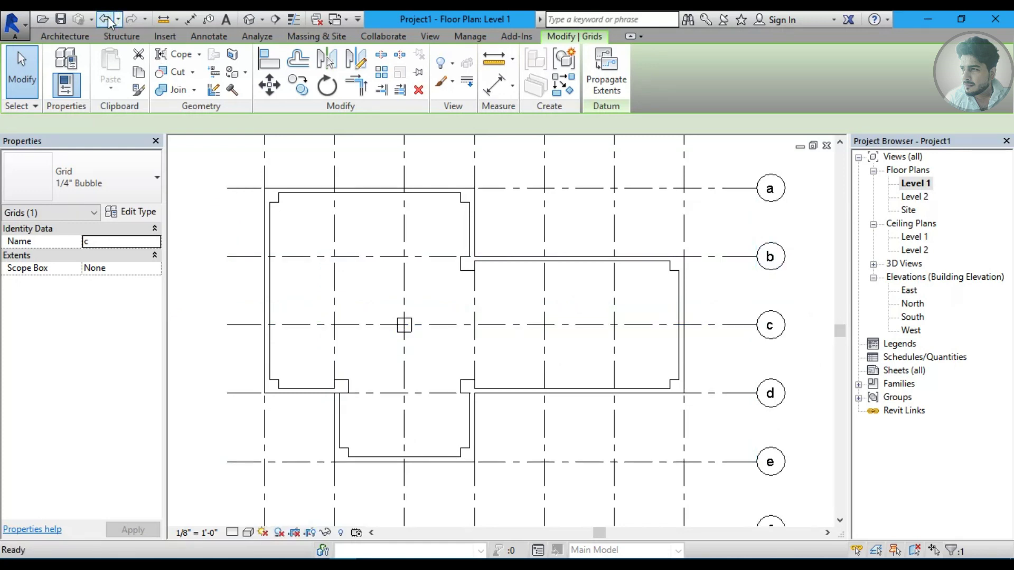
{"action": "left_click", "coordinate": [403, 326]}
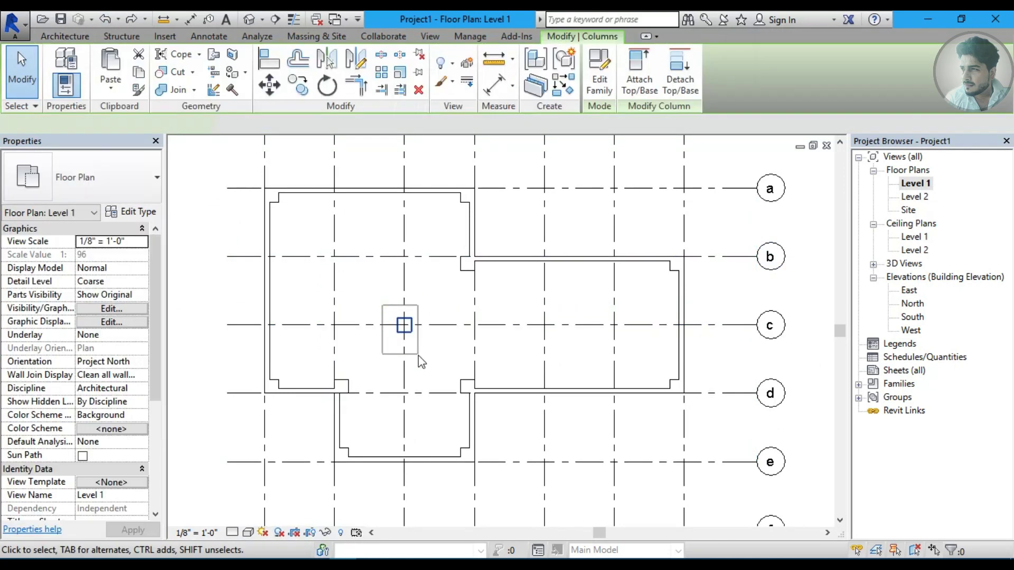
{"action": "left_click", "coordinate": [419, 92]}
{"action": "middle_click_drag", "start_coordinate": [436, 312], "coordinate": [404, 307]}
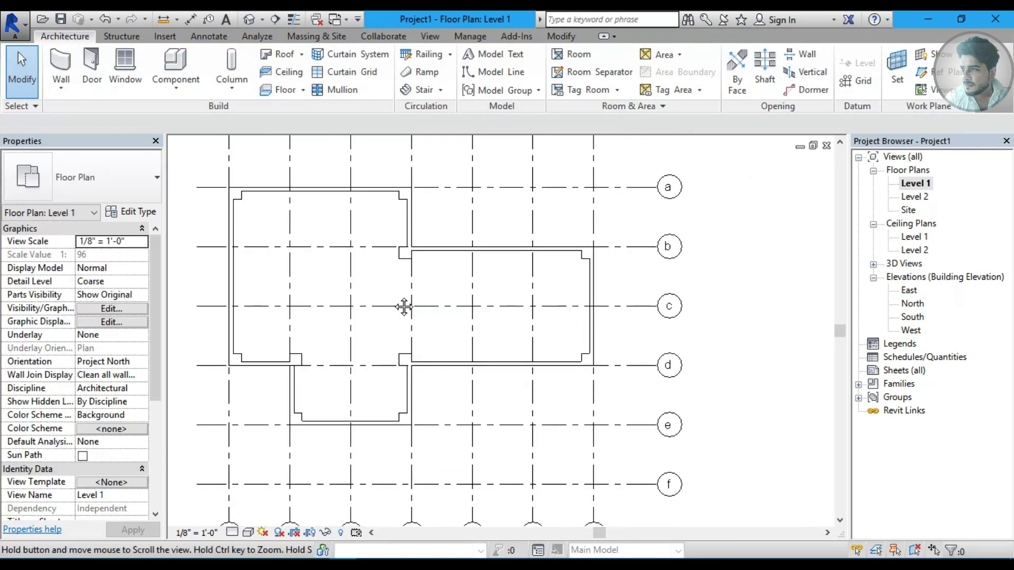
{"action": "left_click", "coordinate": [231, 86]}
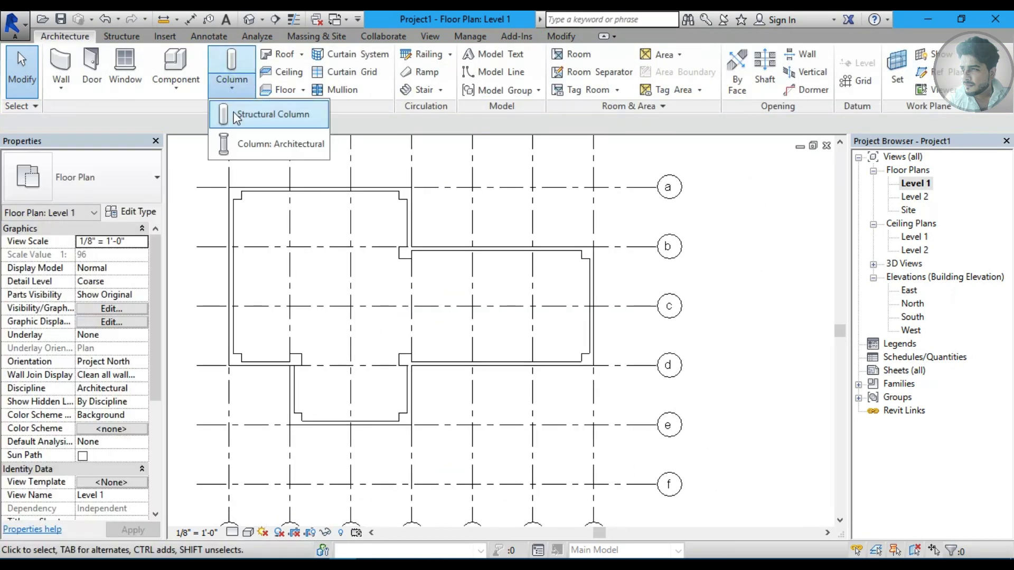
- Switch the Column tool to placing architectural columns
{"action": "left_click", "coordinate": [236, 115]}
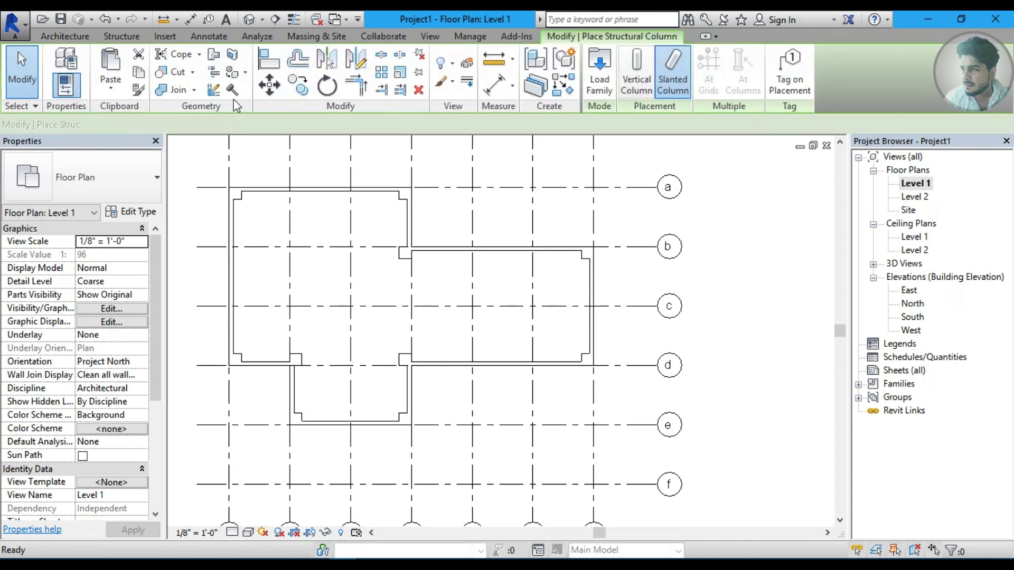
{"action": "left_click", "coordinate": [235, 93]}
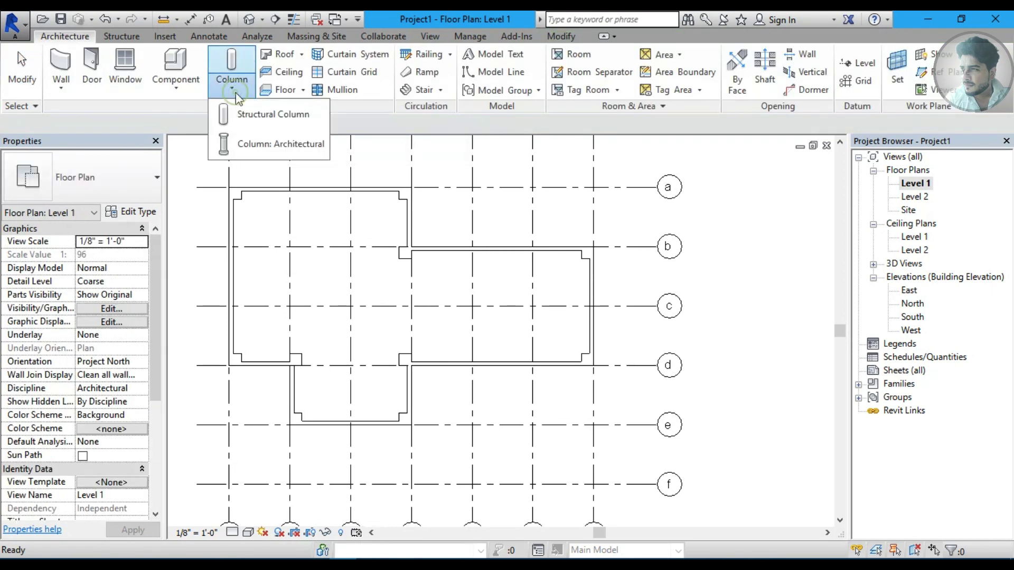
{"action": "left_click", "coordinate": [239, 149]}
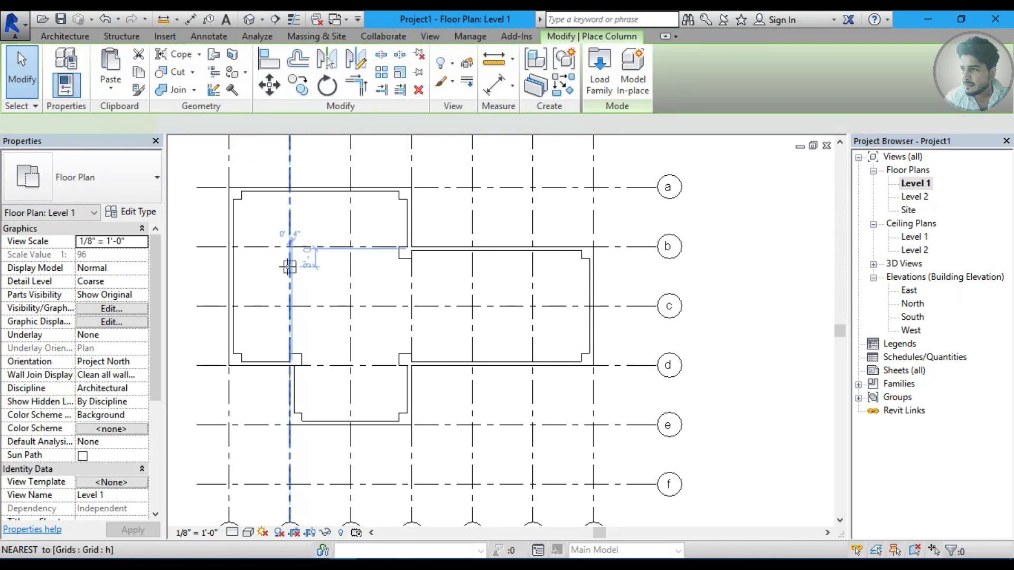
- Load Metal Clad Column.rfa from the Columns library folder
{"action": "left_click", "coordinate": [602, 81]}
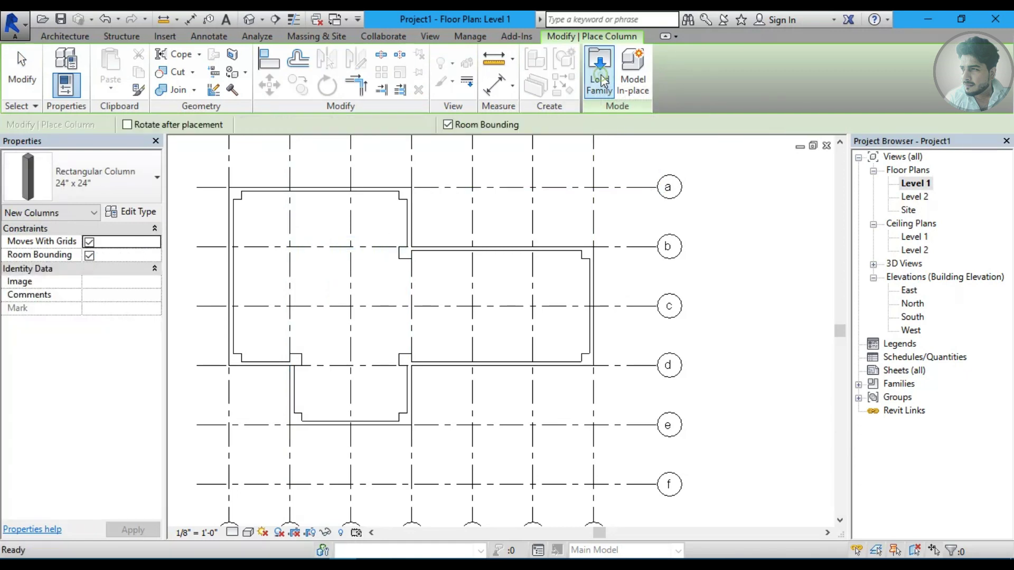
{"action": "left_click", "coordinate": [602, 78]}
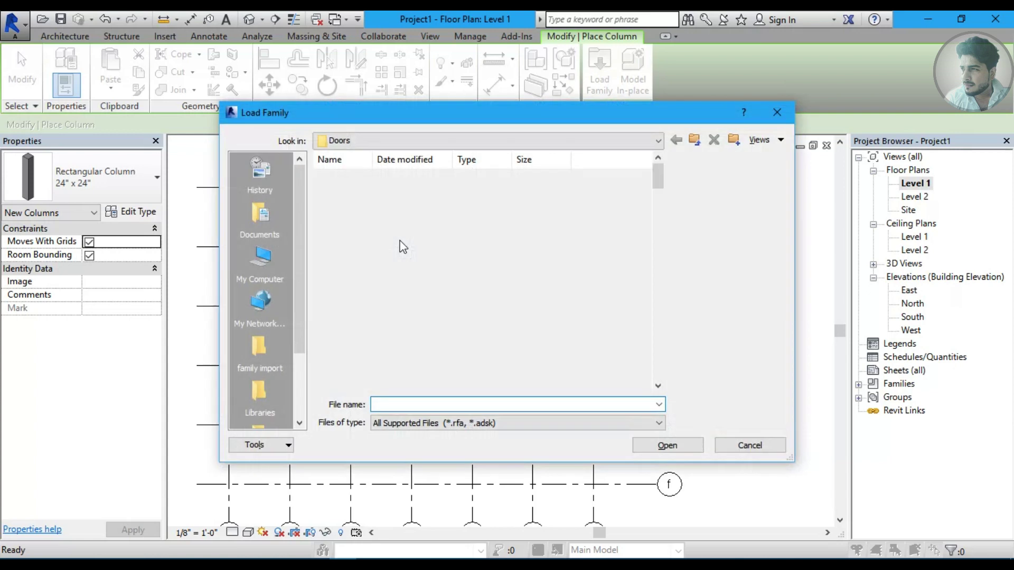
{"action": "left_click", "coordinate": [259, 351]}
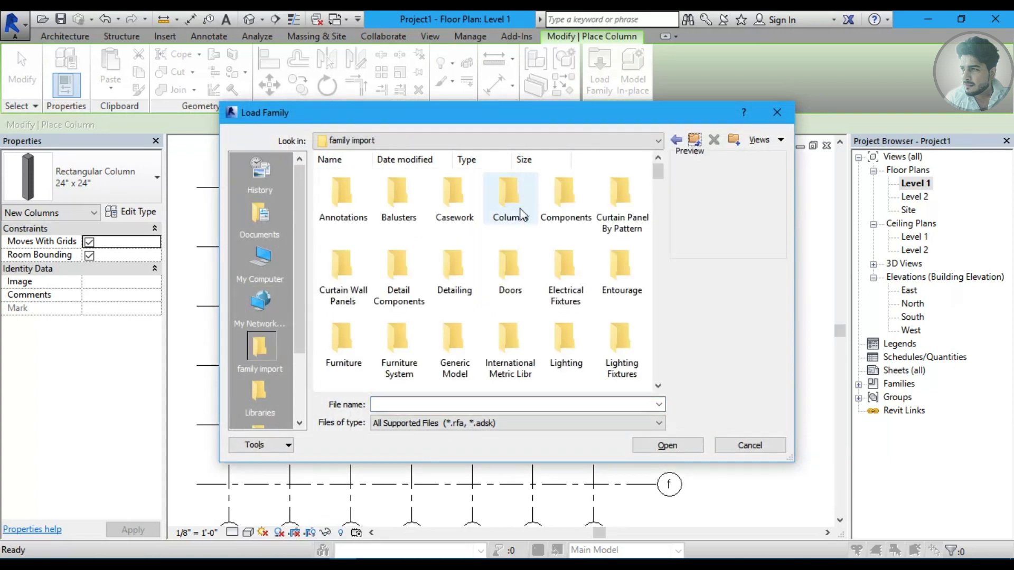
{"action": "double_click", "coordinate": [522, 215]}
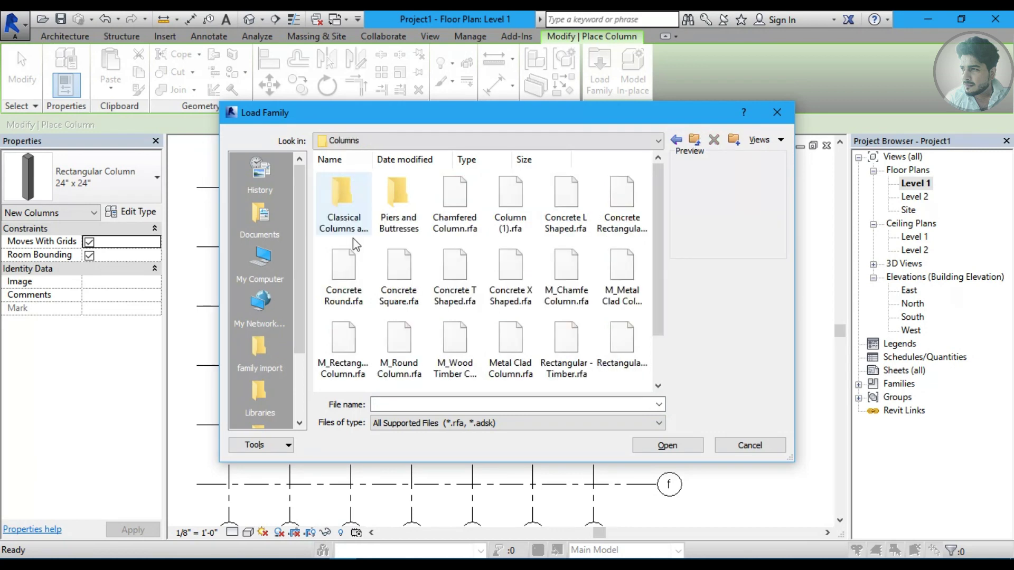
{"action": "left_click_drag", "start_coordinate": [656, 208], "coordinate": [661, 258]}
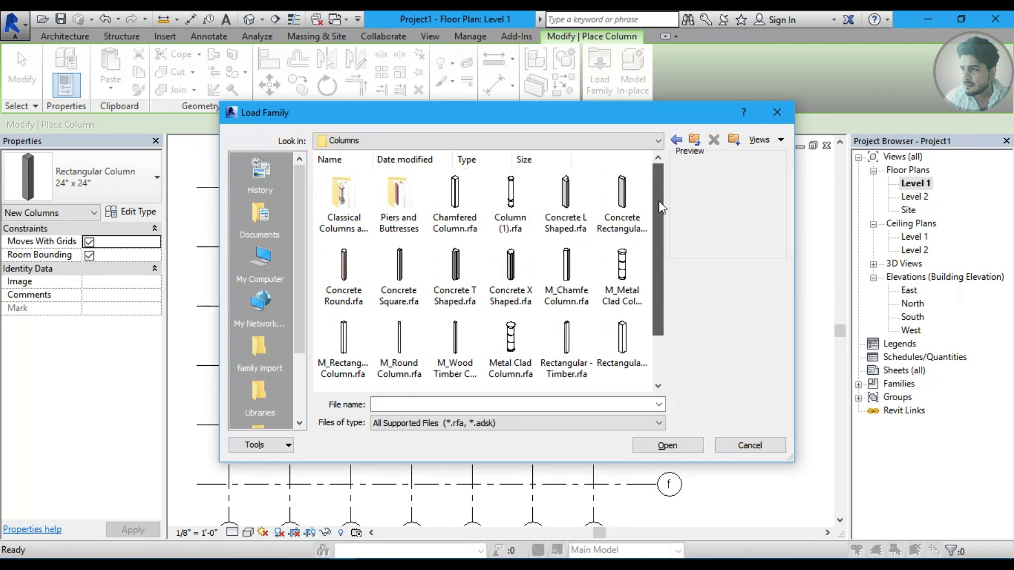
{"action": "left_click", "coordinate": [510, 312]}
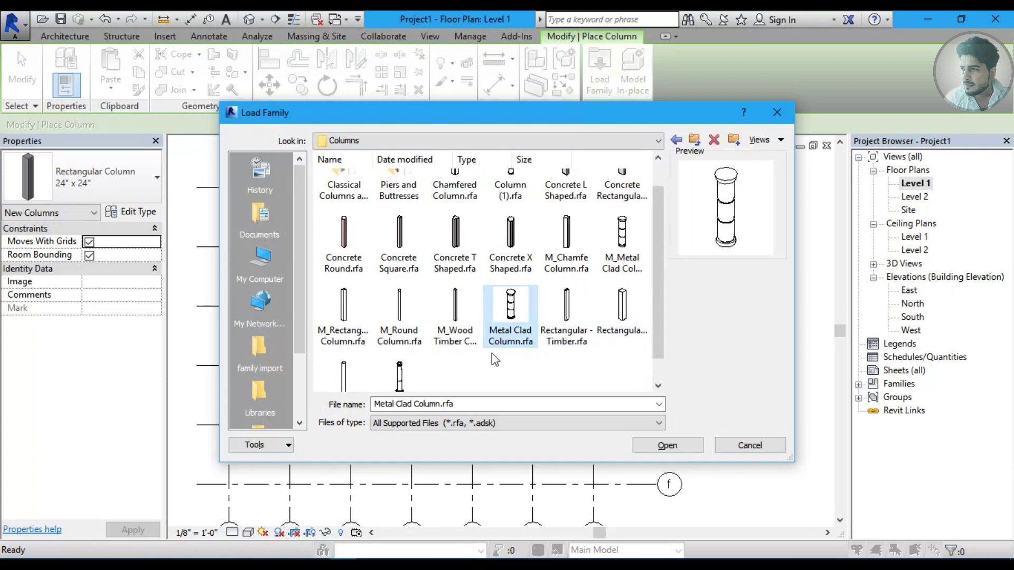
{"action": "left_click", "coordinate": [666, 446]}
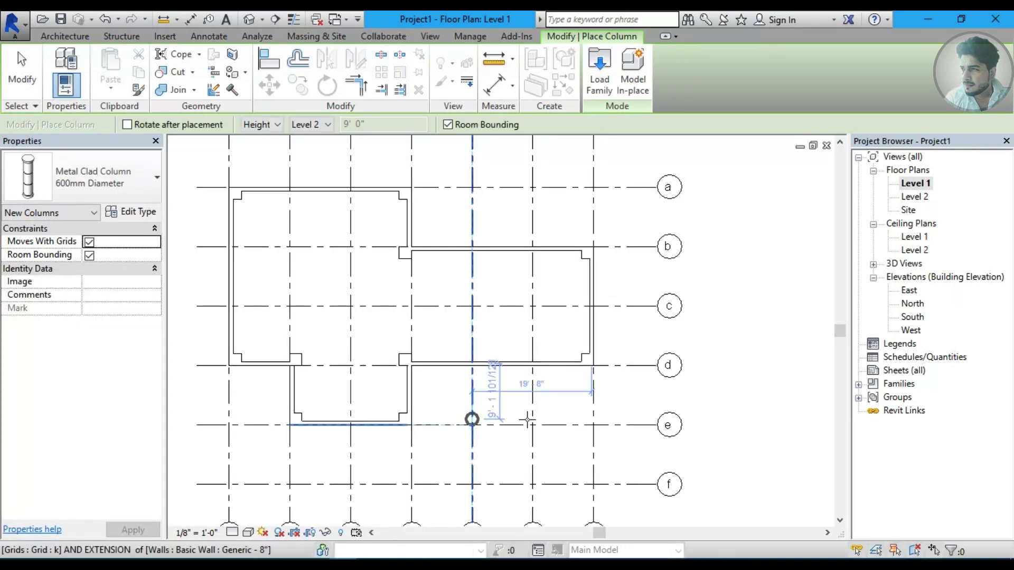
- Place the 600mm Metal Clad Column at grid intersection k/e and end column placement
{"action": "left_click", "coordinate": [472, 420]}
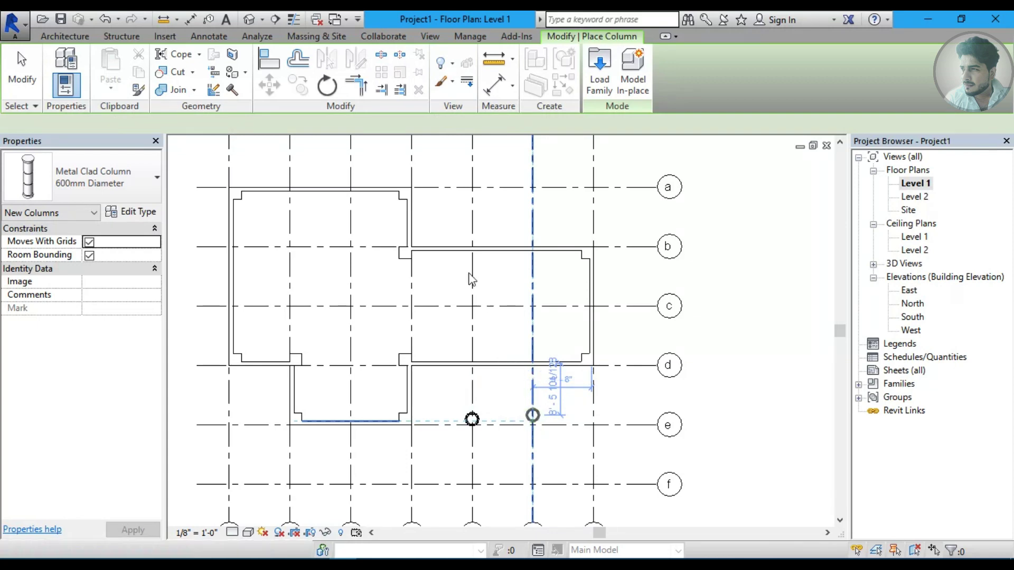
{"action": "key", "text": "Escape"}
{"action": "key", "text": "Escape"}
{"action": "scroll", "coordinate": [545, 445], "scroll_direction": "up", "scroll_amount": 3}
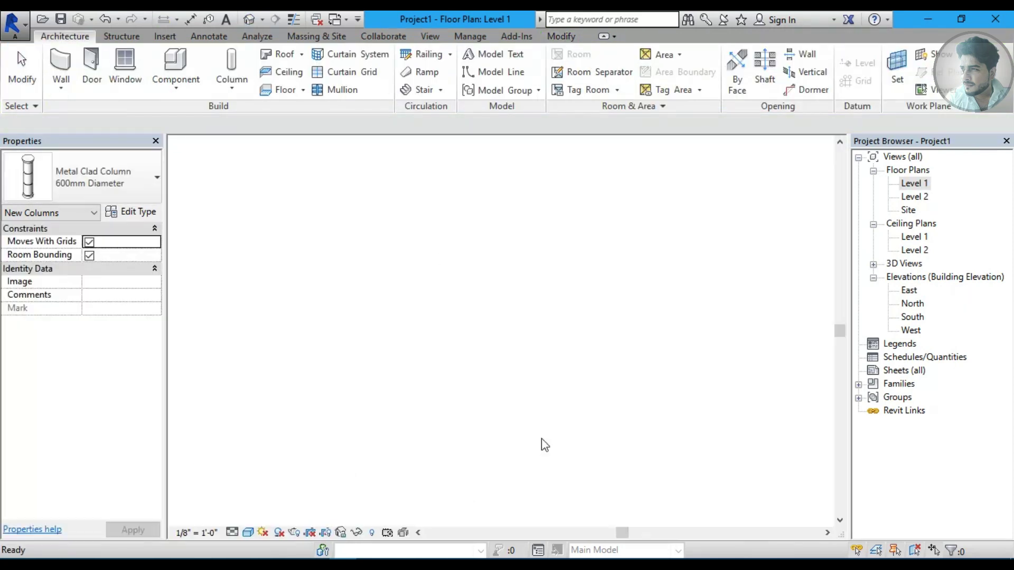
- Change the Metal Clad Column type's Diameter to 1' 0"
{"action": "scroll", "coordinate": [506, 445], "scroll_direction": "up", "scroll_amount": 4}
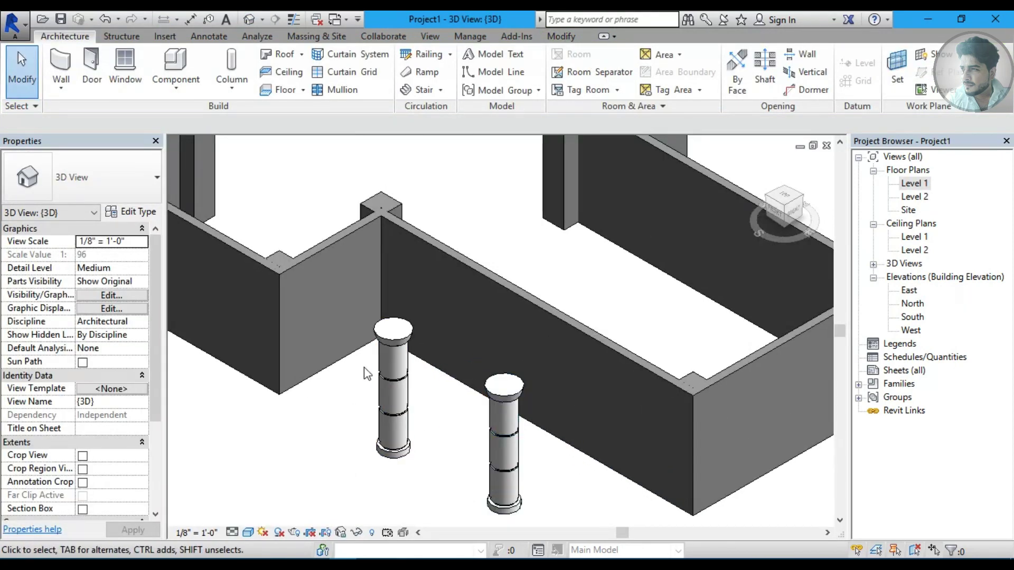
{"action": "left_click", "coordinate": [393, 346]}
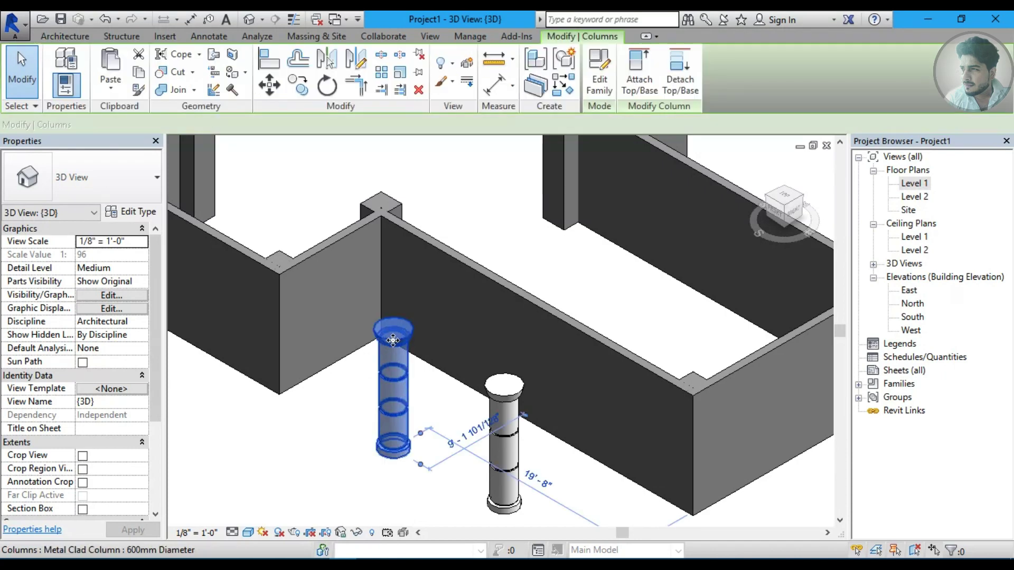
{"action": "left_click", "coordinate": [132, 213]}
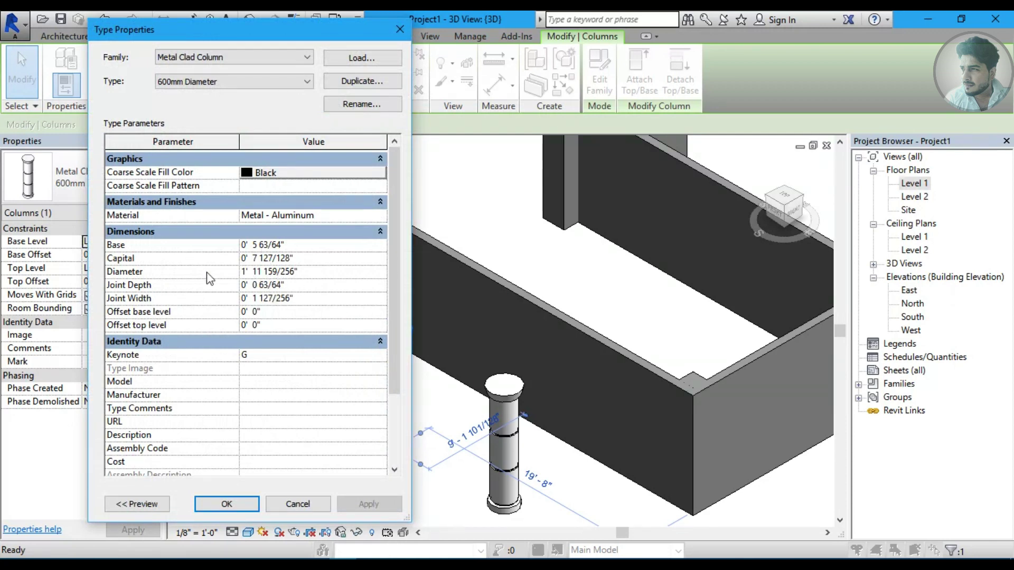
{"action": "left_click", "coordinate": [313, 273]}
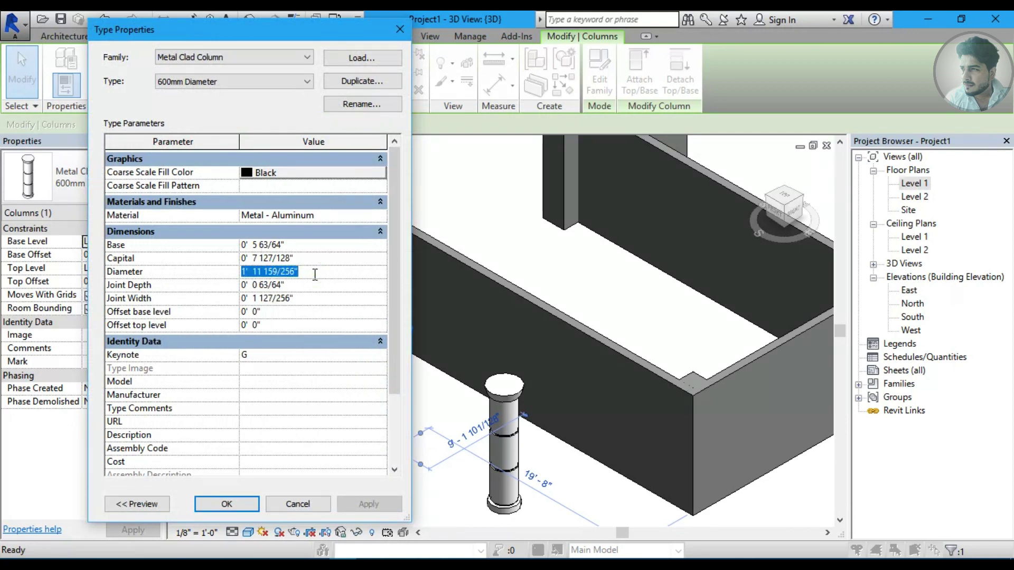
{"action": "type", "text": "1' 0"}
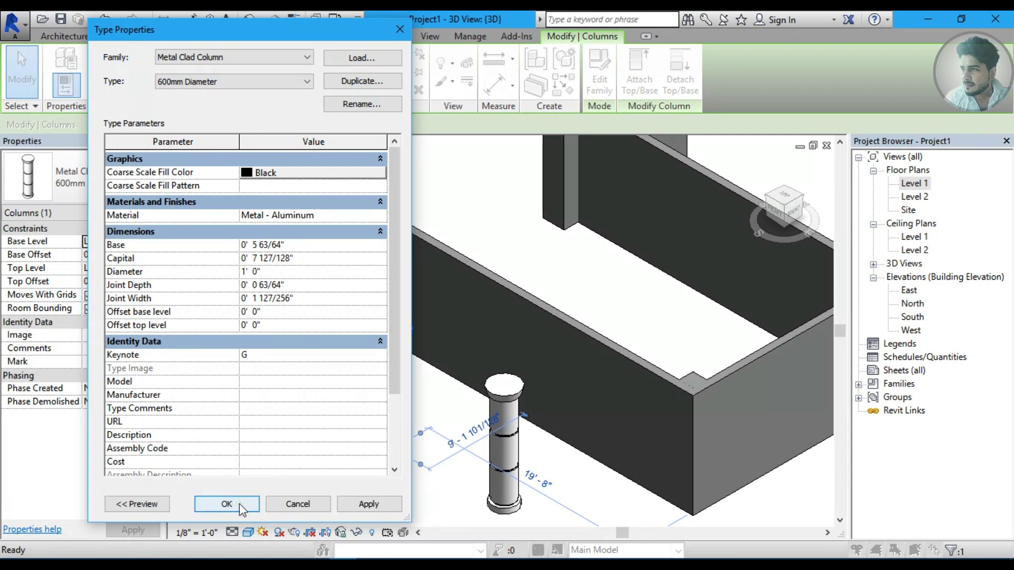
{"action": "left_click", "coordinate": [240, 504]}
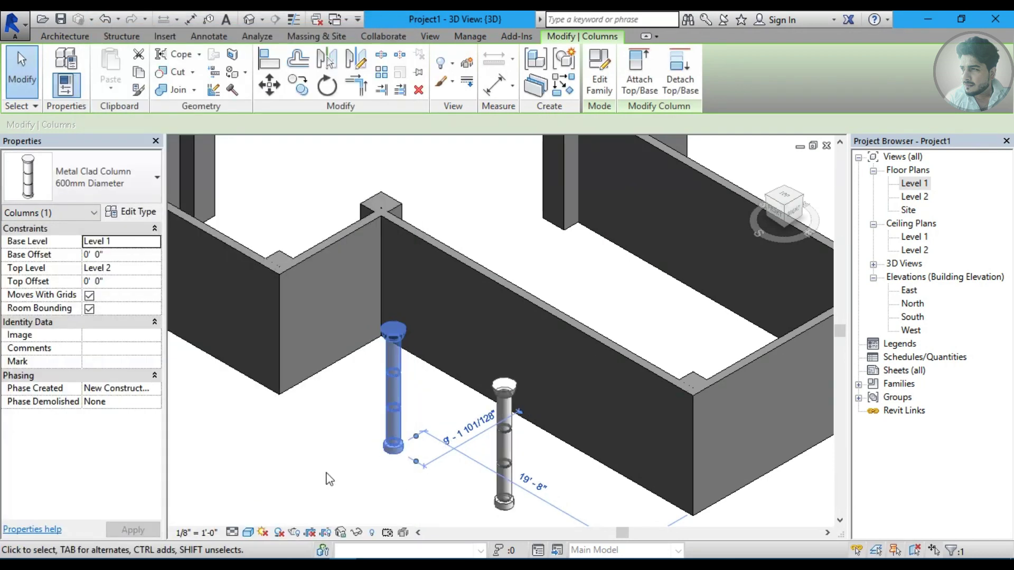
- Reselect the slimmer column to inspect it, then clear the selection
{"action": "left_click", "coordinate": [322, 468]}
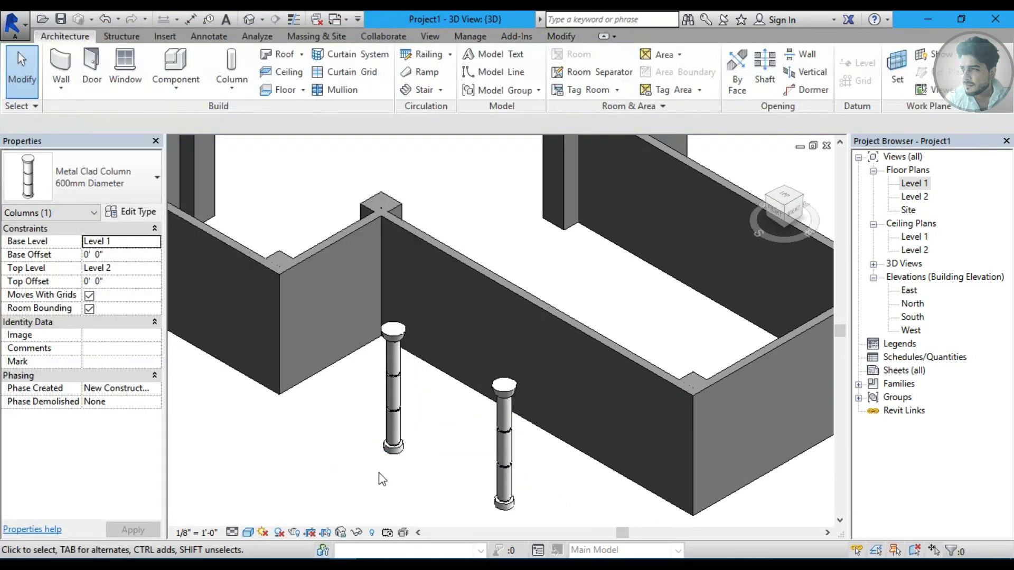
{"action": "left_click", "coordinate": [388, 446]}
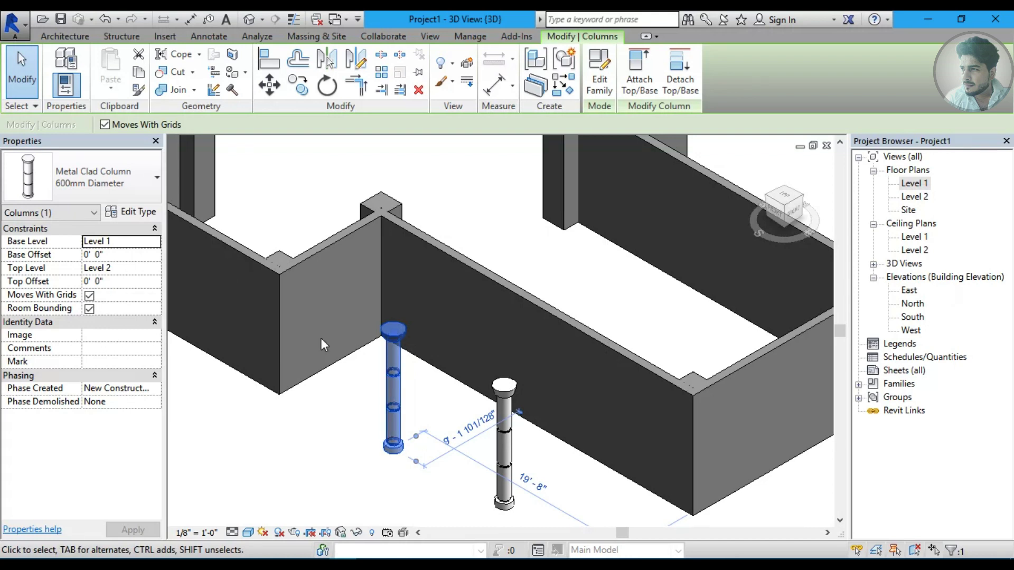
{"action": "left_click", "coordinate": [310, 451]}
- Open the Level 1 plan, frame the building, and window-select all its walls and columns
{"action": "scroll", "coordinate": [442, 424], "scroll_direction": "down", "scroll_amount": 3}
{"action": "scroll", "coordinate": [457, 442], "scroll_direction": "down", "scroll_amount": 3}
{"action": "double_click", "coordinate": [913, 183]}
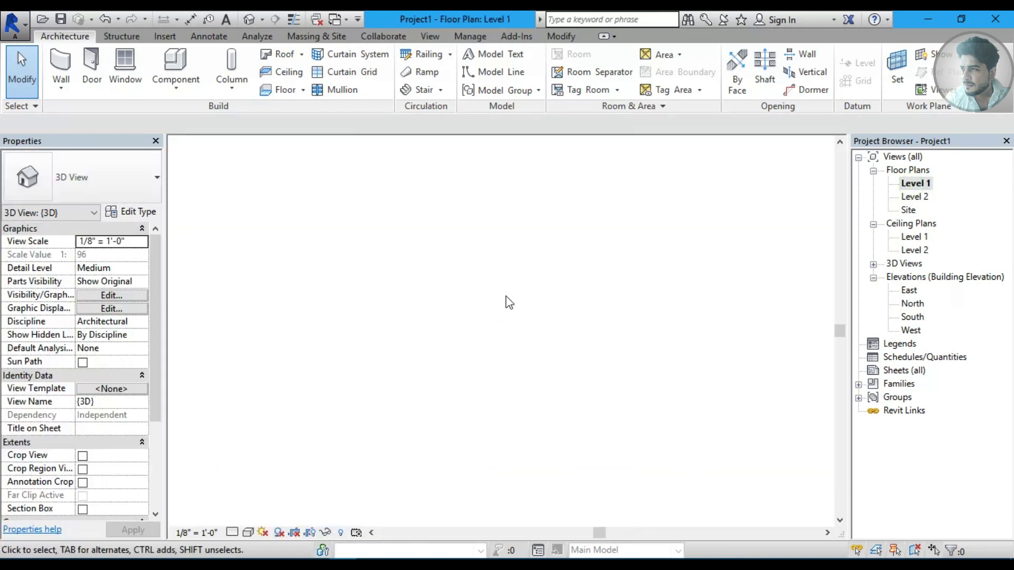
{"action": "middle_click_drag", "start_coordinate": [448, 314], "coordinate": [468, 284]}
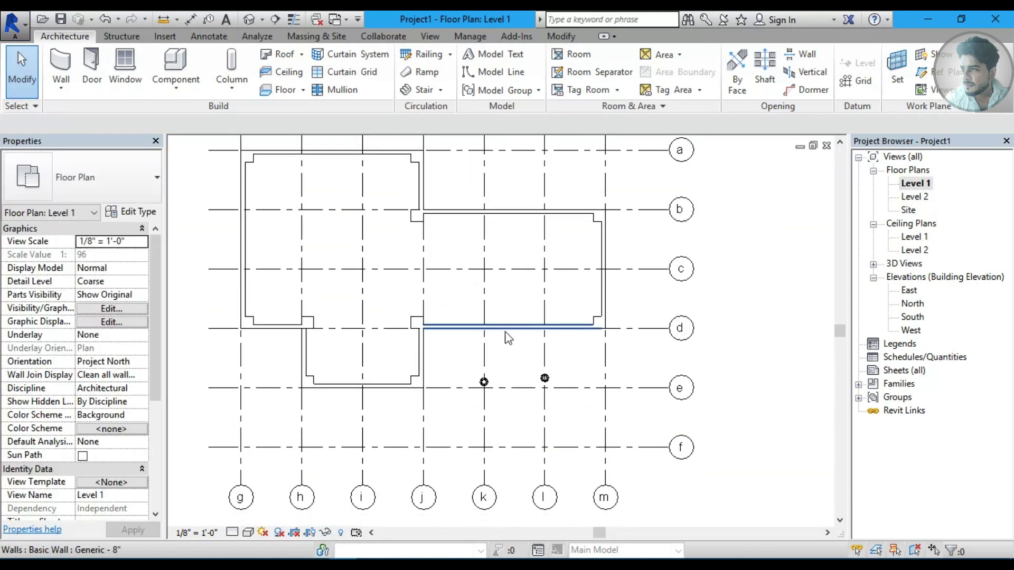
{"action": "middle_click_drag", "start_coordinate": [506, 338], "coordinate": [482, 310]}
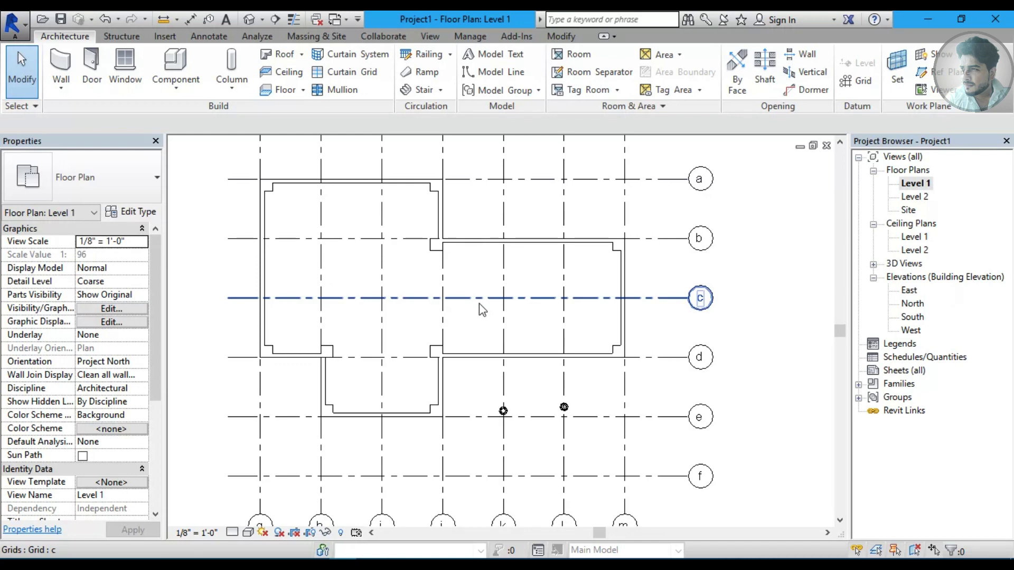
{"action": "scroll", "coordinate": [464, 258], "scroll_direction": "down", "scroll_amount": 1}
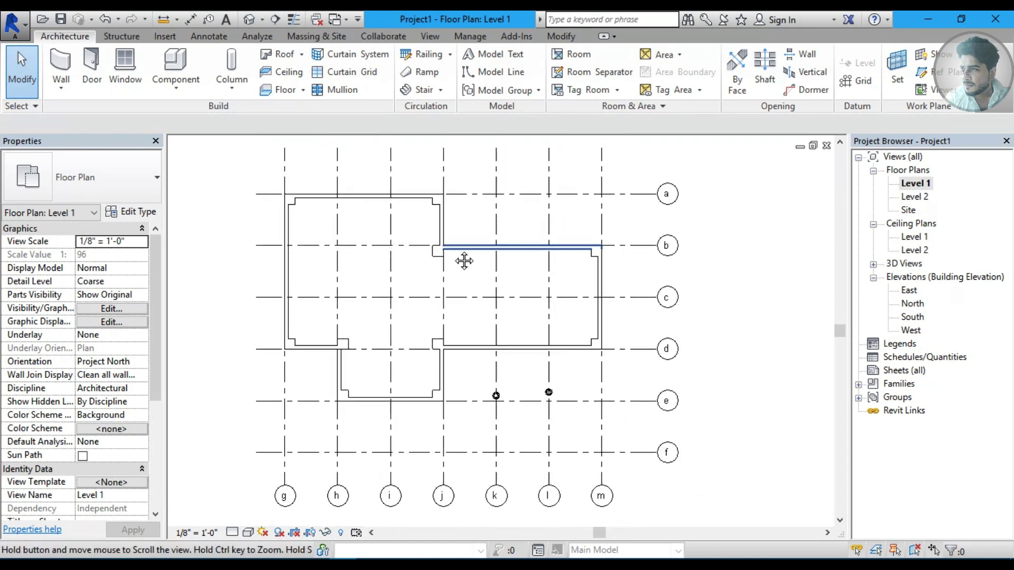
{"action": "scroll", "coordinate": [296, 210], "scroll_direction": "up", "scroll_amount": 2}
{"action": "scroll", "coordinate": [371, 253], "scroll_direction": "down", "scroll_amount": 1}
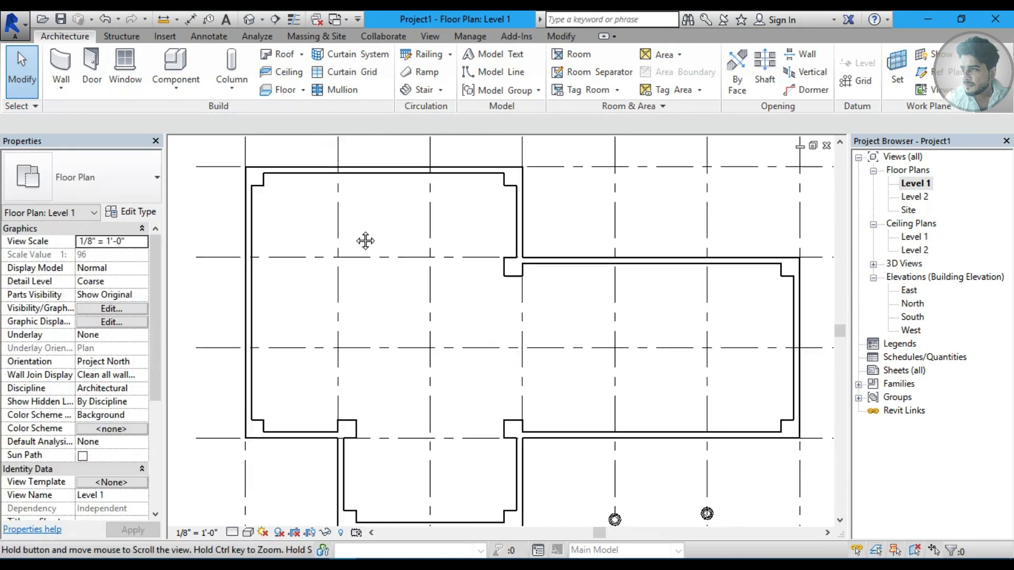
{"action": "middle_click_drag", "start_coordinate": [475, 310], "coordinate": [422, 275]}
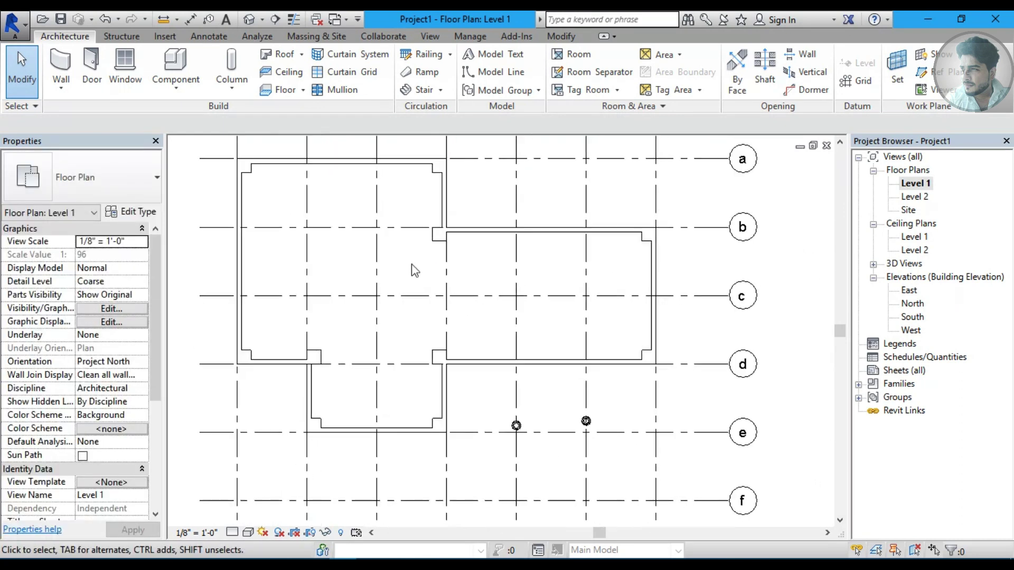
{"action": "scroll", "coordinate": [411, 264], "scroll_direction": "down", "scroll_amount": 1}
{"action": "left_click_drag", "start_coordinate": [289, 184], "coordinate": [592, 388]}
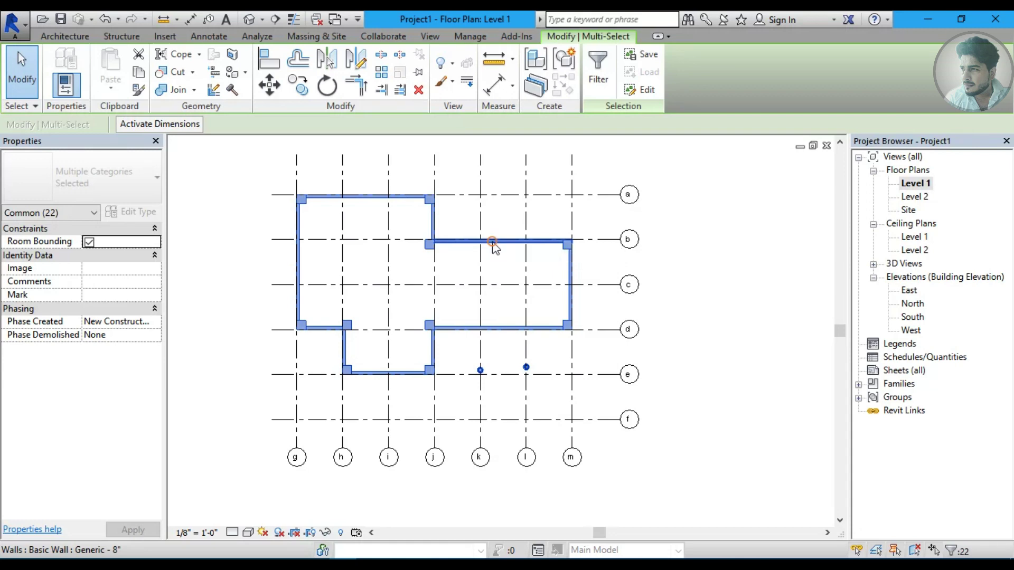
- Hide the selected walls and columns in view, then undo the hide
{"action": "right_click", "coordinate": [492, 241]}
{"action": "left_click", "coordinate": [698, 299]}
{"action": "key", "text": "Escape"}
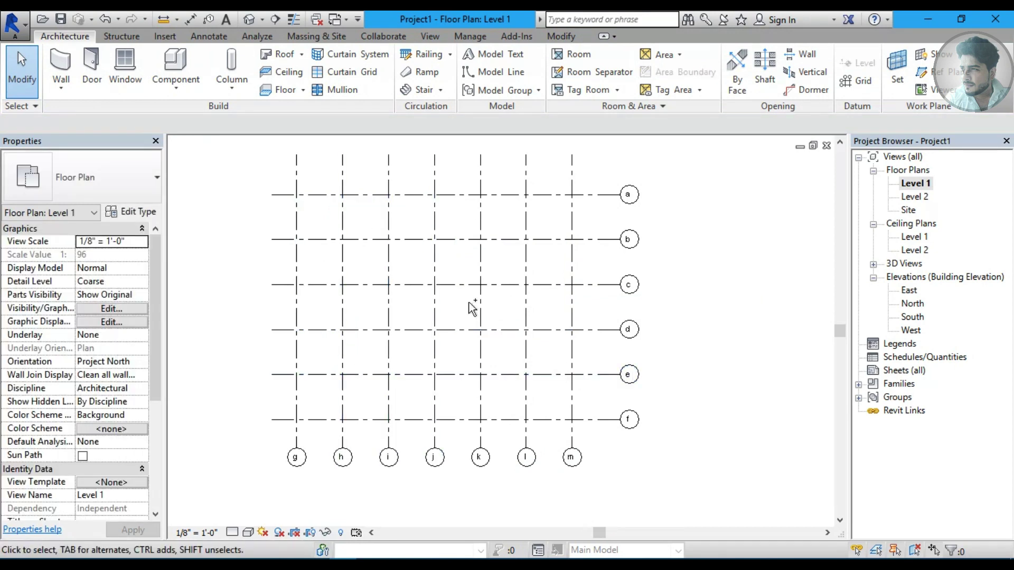
{"action": "key", "text": "ctrl+z"}
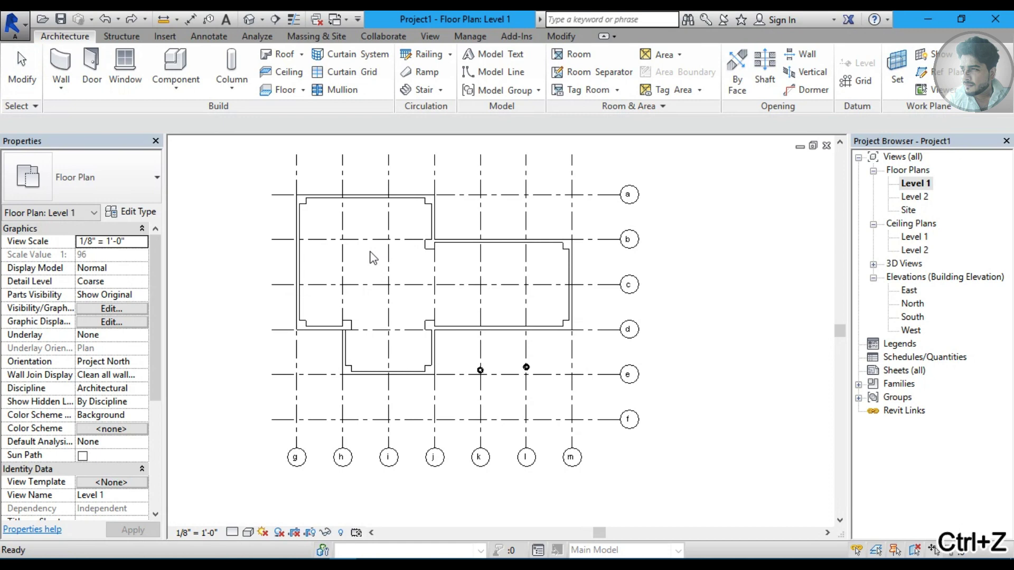
- Reselect the walls and columns, hide them in view, and turn on Reveal Hidden Elements
{"action": "left_click_drag", "start_coordinate": [286, 184], "coordinate": [590, 384]}
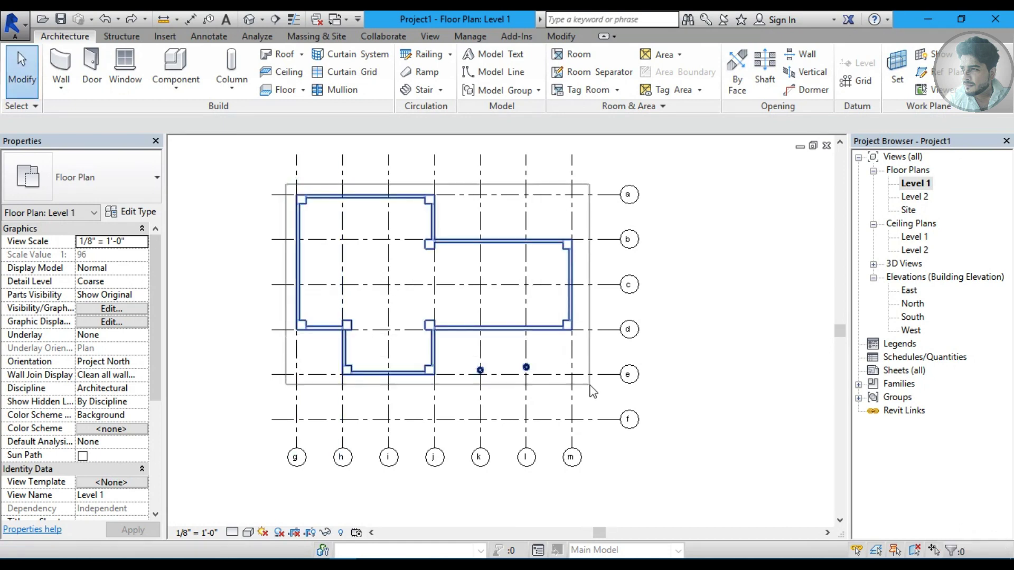
{"action": "right_click", "coordinate": [527, 187]}
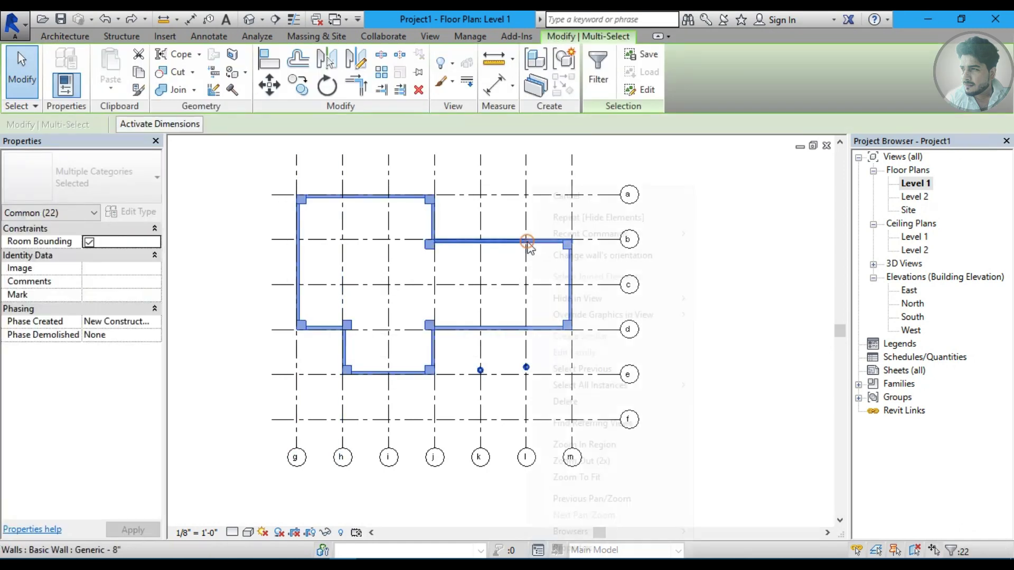
{"action": "mouse_move", "coordinate": [578, 298]}
{"action": "left_click", "coordinate": [718, 295]}
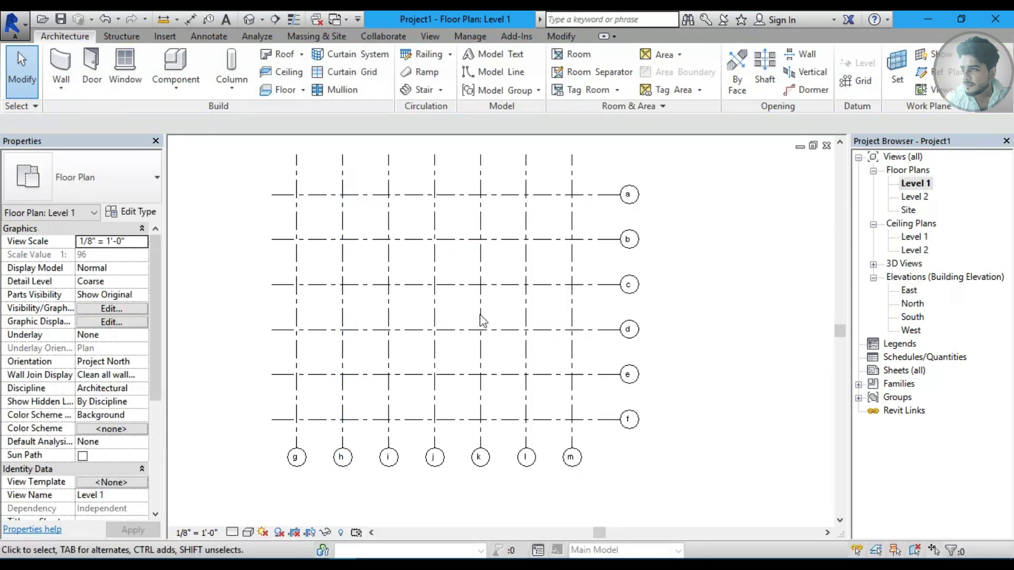
{"action": "middle_click_drag", "start_coordinate": [490, 331], "coordinate": [491, 348]}
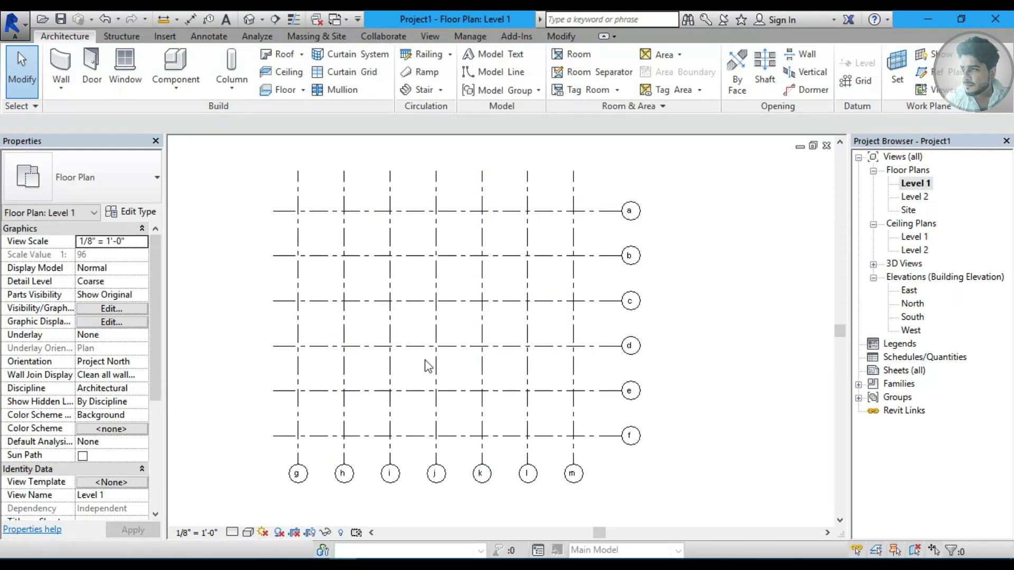
{"action": "left_click", "coordinate": [340, 534]}
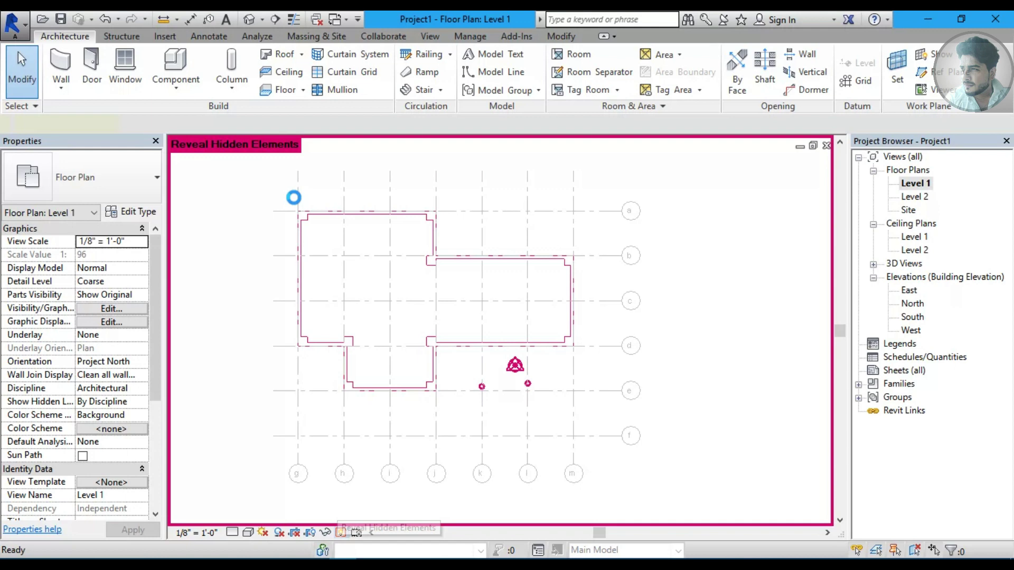
{"action": "left_click_drag", "start_coordinate": [290, 205], "coordinate": [598, 409]}
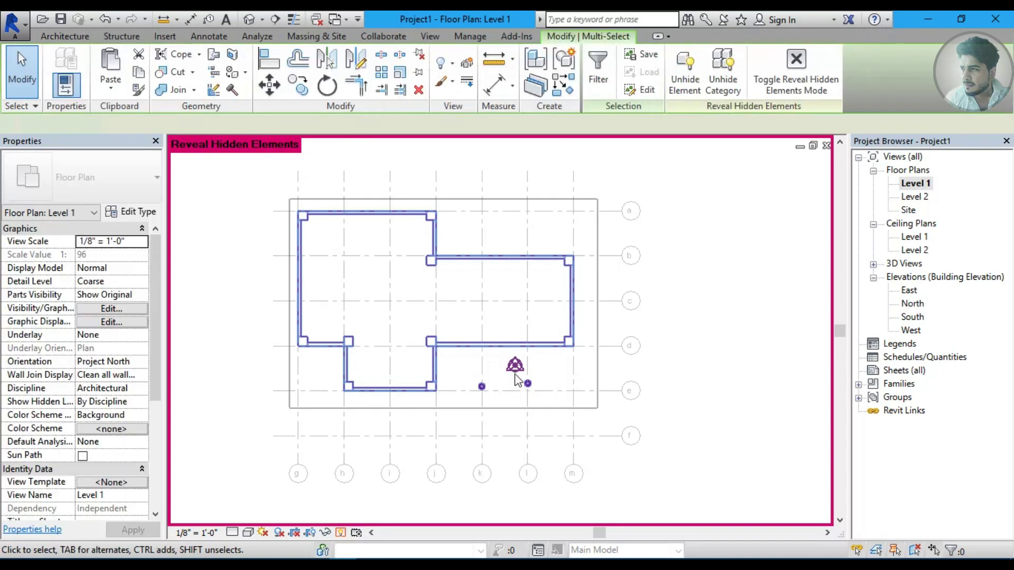
{"action": "key", "text": "Tab"}
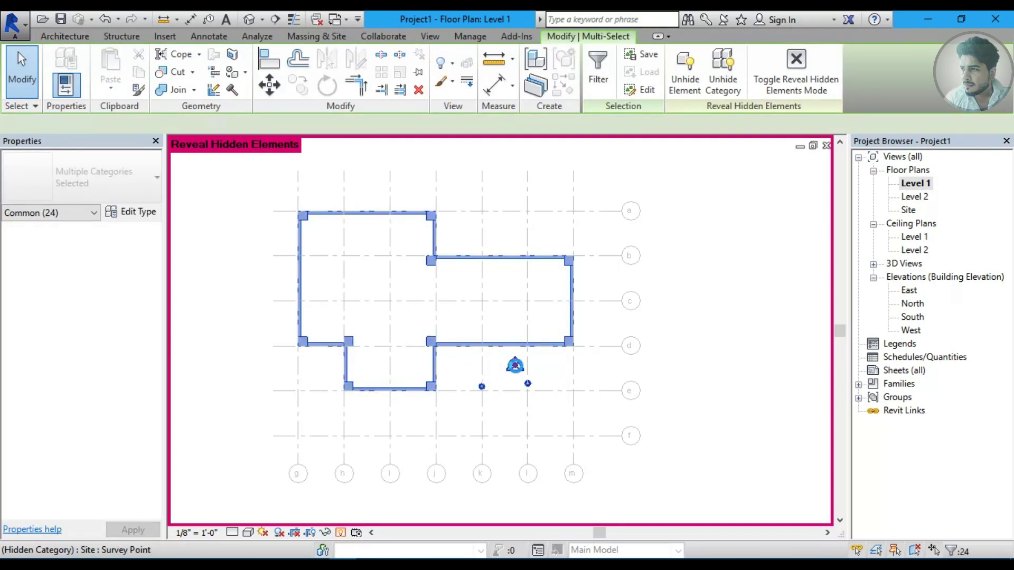
{"action": "left_click", "coordinate": [521, 384], "text": "shift"}
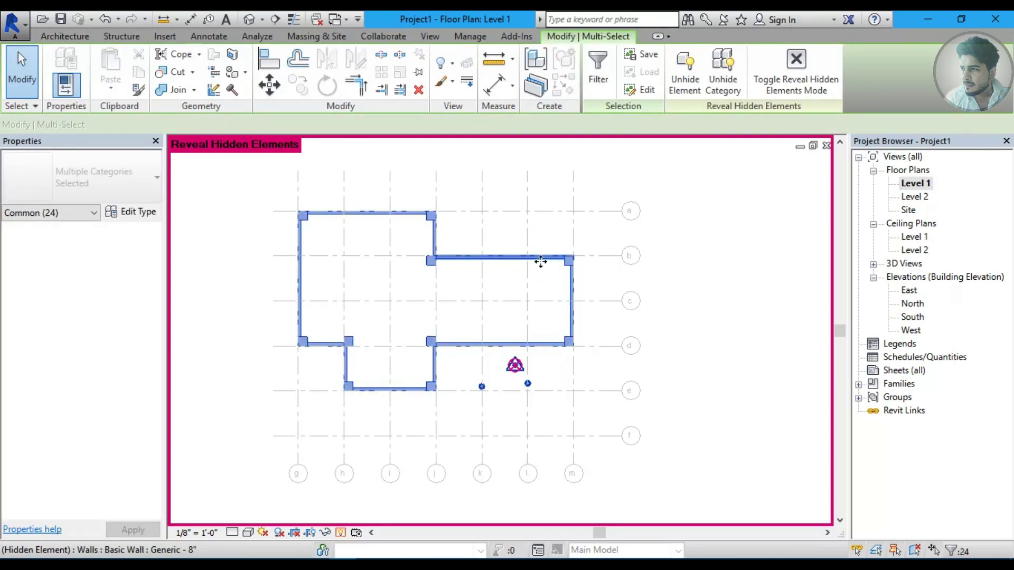
{"action": "left_click_drag", "start_coordinate": [523, 376], "coordinate": [526, 381]}
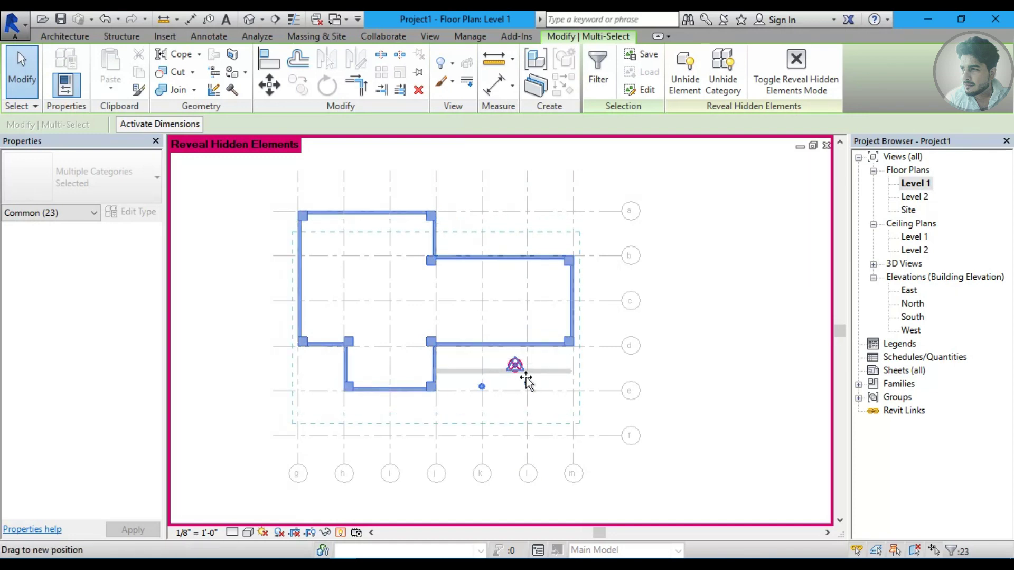
{"action": "left_click_drag", "start_coordinate": [526, 377], "coordinate": [526, 378]}
{"action": "key", "text": "ctrl+z"}
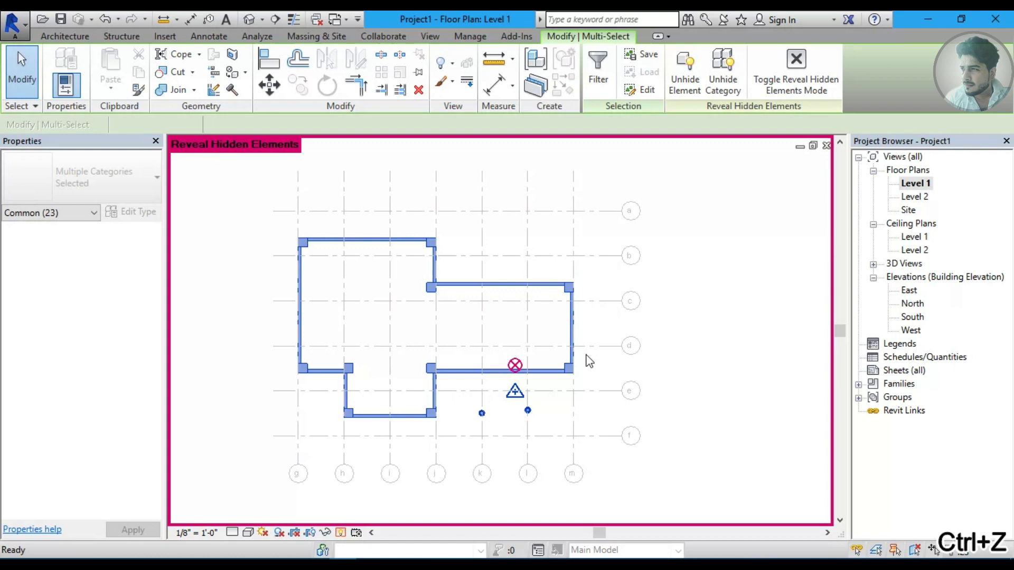
{"action": "key", "text": "ctrl+z"}
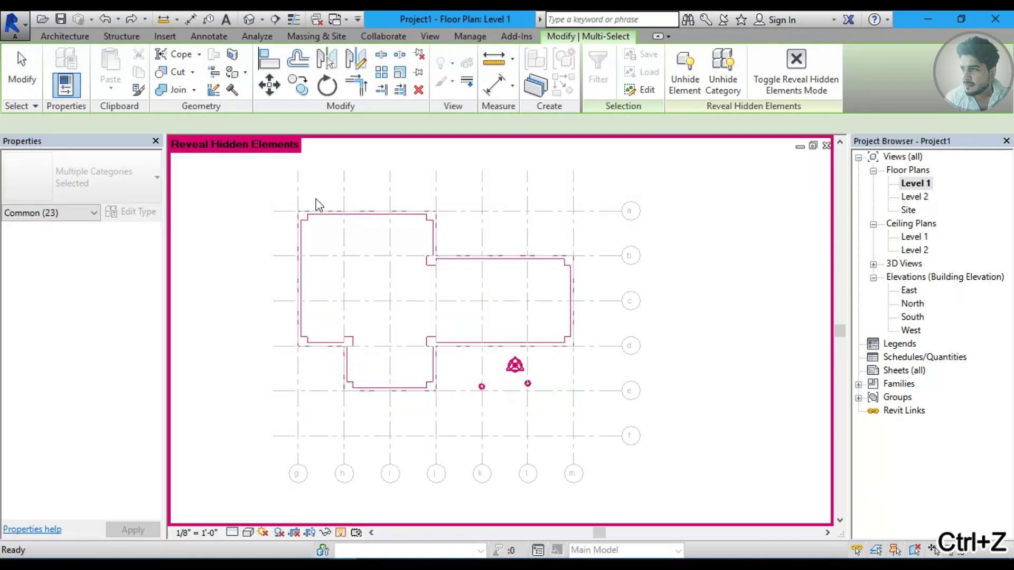
{"action": "left_click", "coordinate": [580, 346]}
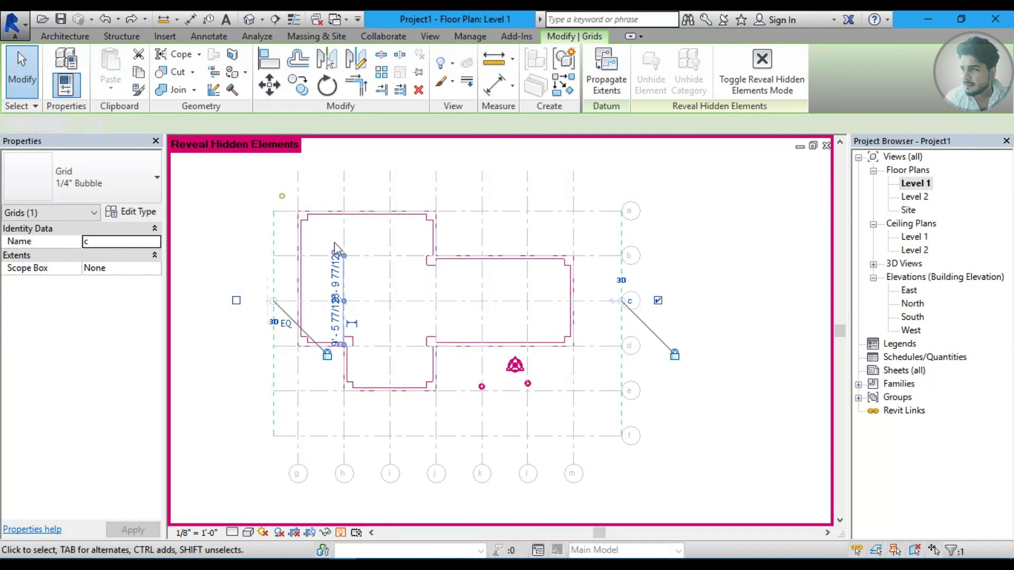
- Select the hidden wall chain and the two points on grid e
{"action": "left_click", "coordinate": [589, 361]}
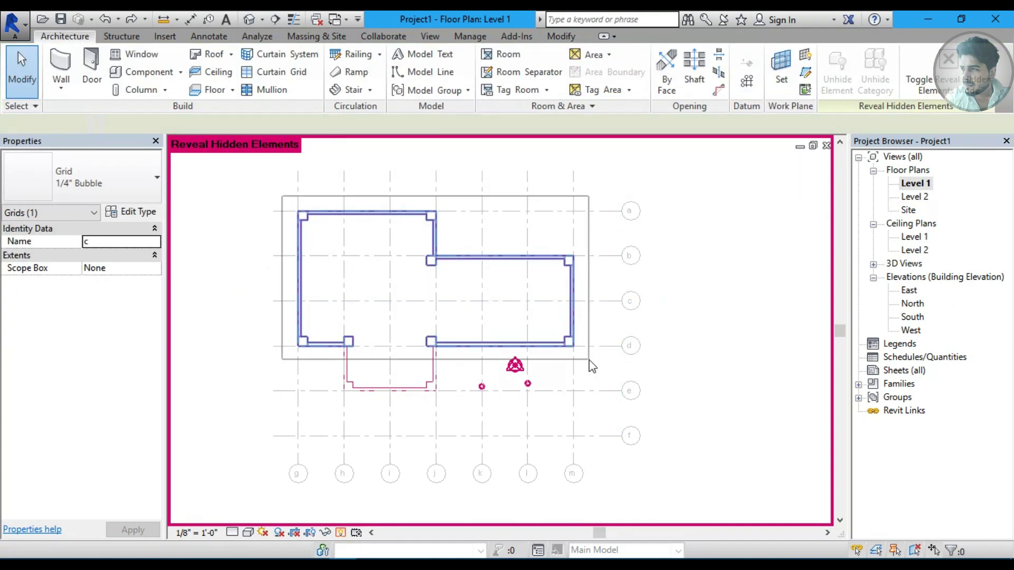
{"action": "left_click", "coordinate": [363, 363]}
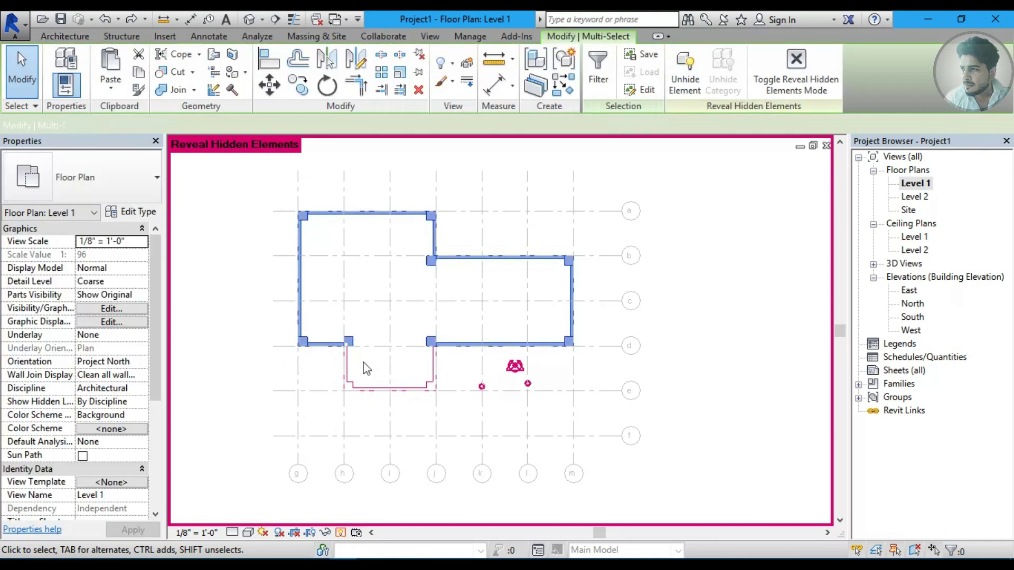
{"action": "left_click_drag", "start_coordinate": [336, 318], "coordinate": [458, 416], "text": "ctrl"}
{"action": "left_click_drag", "start_coordinate": [469, 377], "coordinate": [552, 407], "text": "ctrl"}
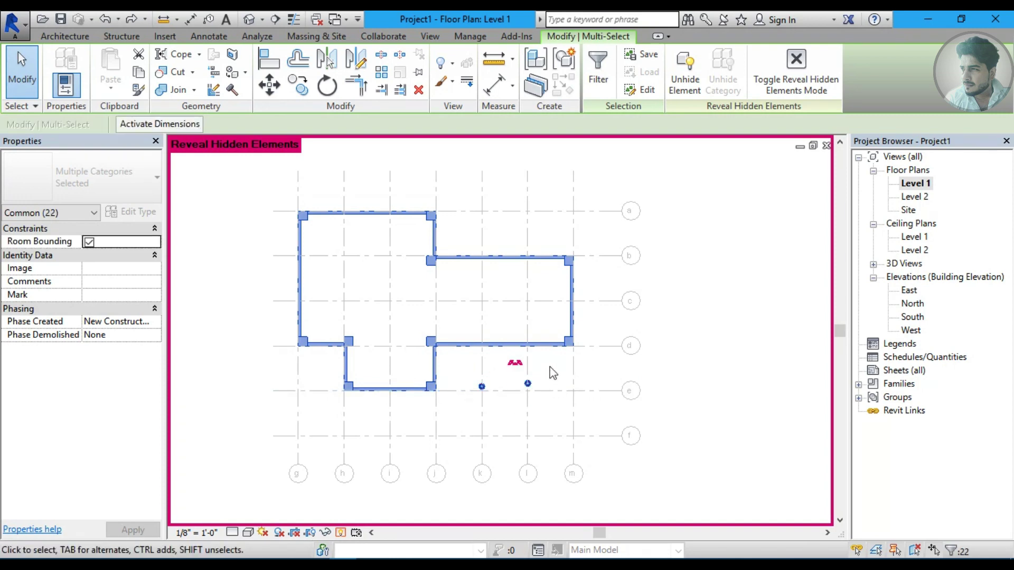
- Unhide the selected elements in view and turn off Reveal Hidden Elements
{"action": "right_click", "coordinate": [541, 344]}
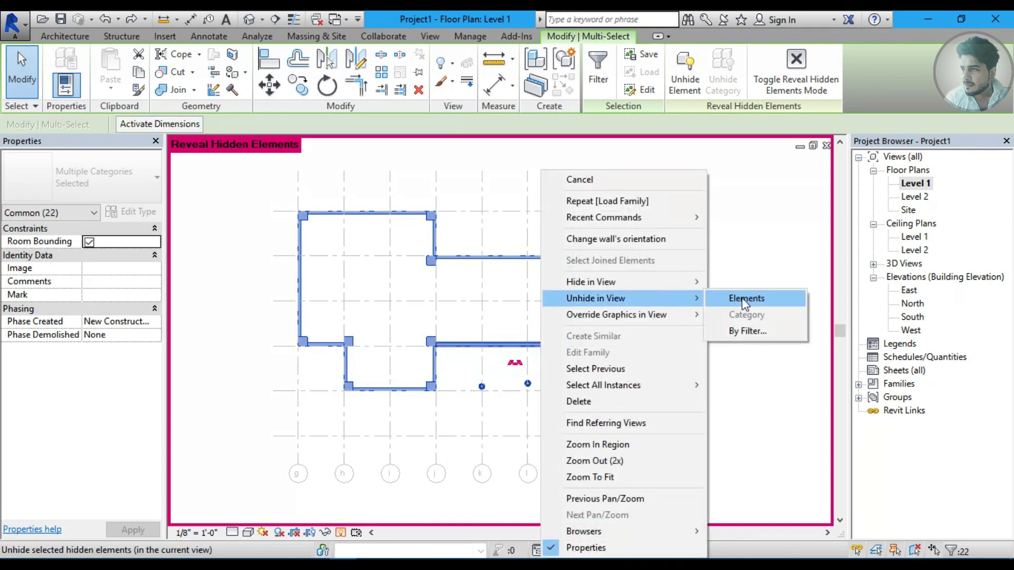
{"action": "left_click", "coordinate": [734, 297]}
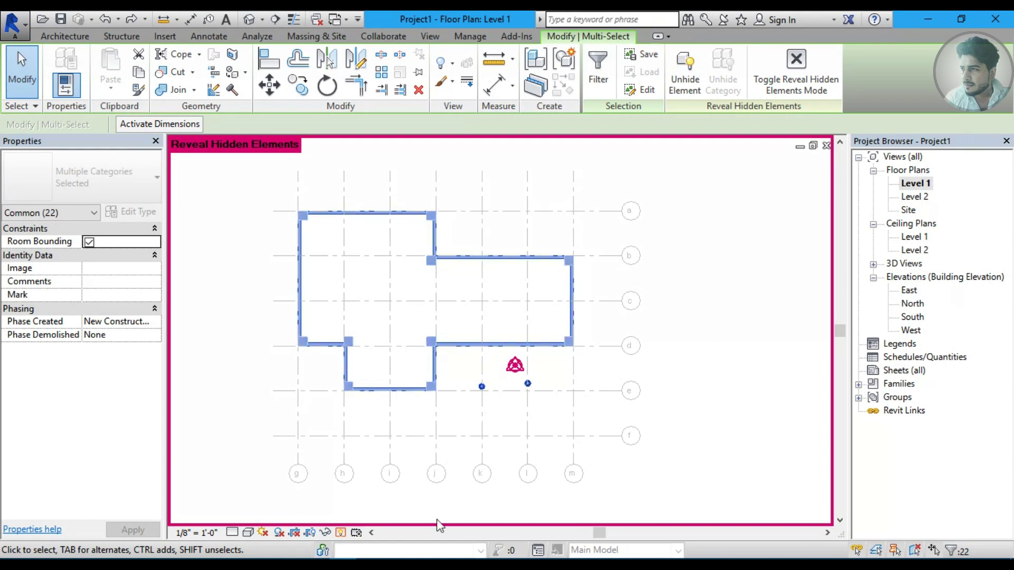
{"action": "left_click", "coordinate": [341, 533]}
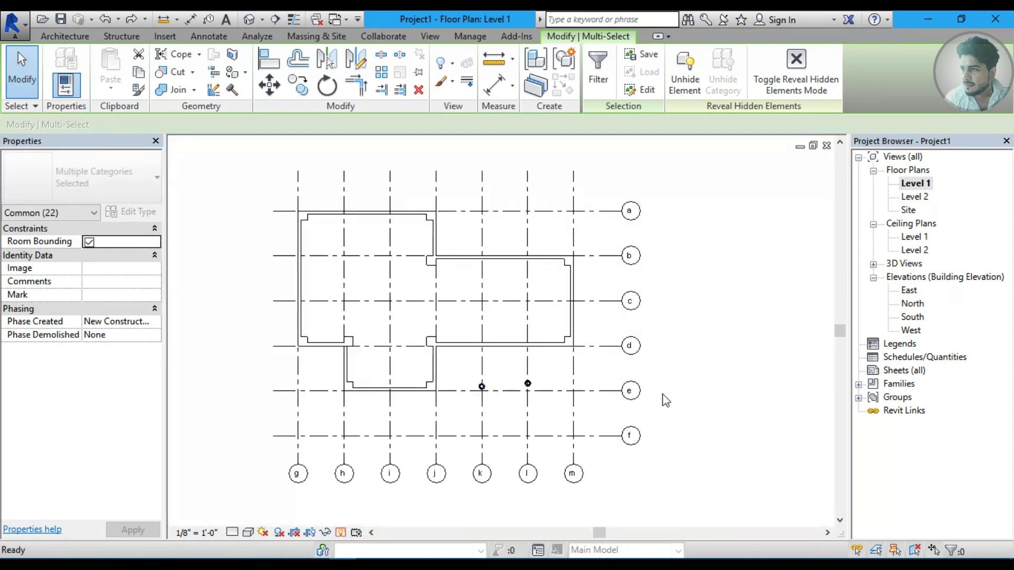
{"action": "left_click", "coordinate": [703, 362]}
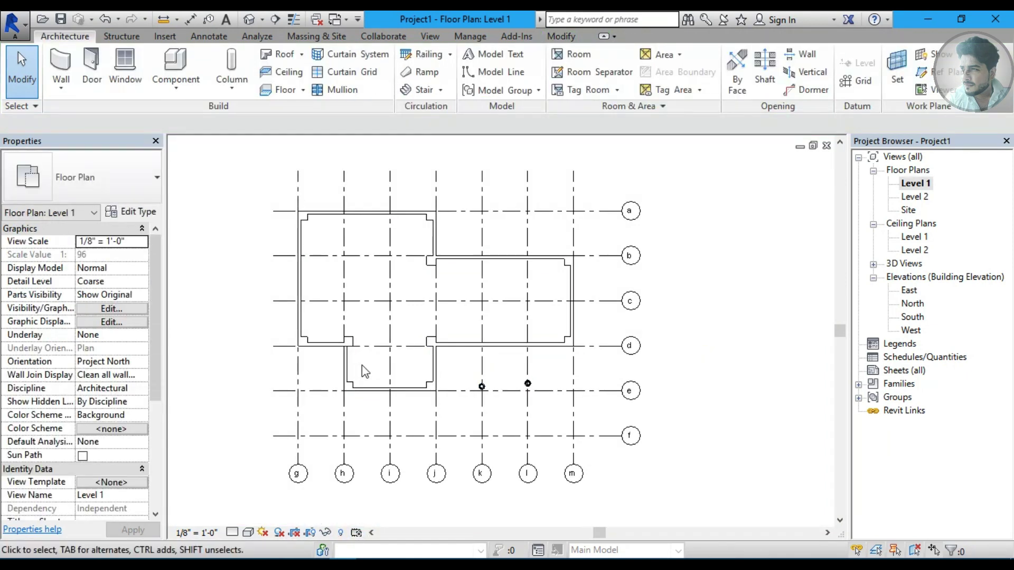
- Select the whole connected wall chain and points, and bring up Temporary Hide/Isolate
{"action": "left_click", "coordinate": [299, 317]}
{"action": "key", "text": "Tab"}
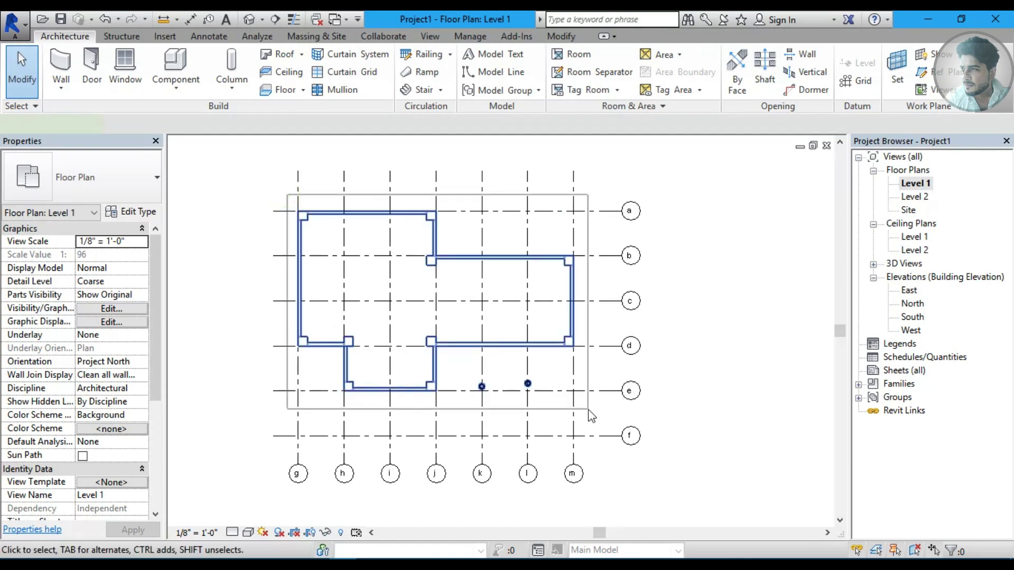
{"action": "left_click", "coordinate": [530, 414]}
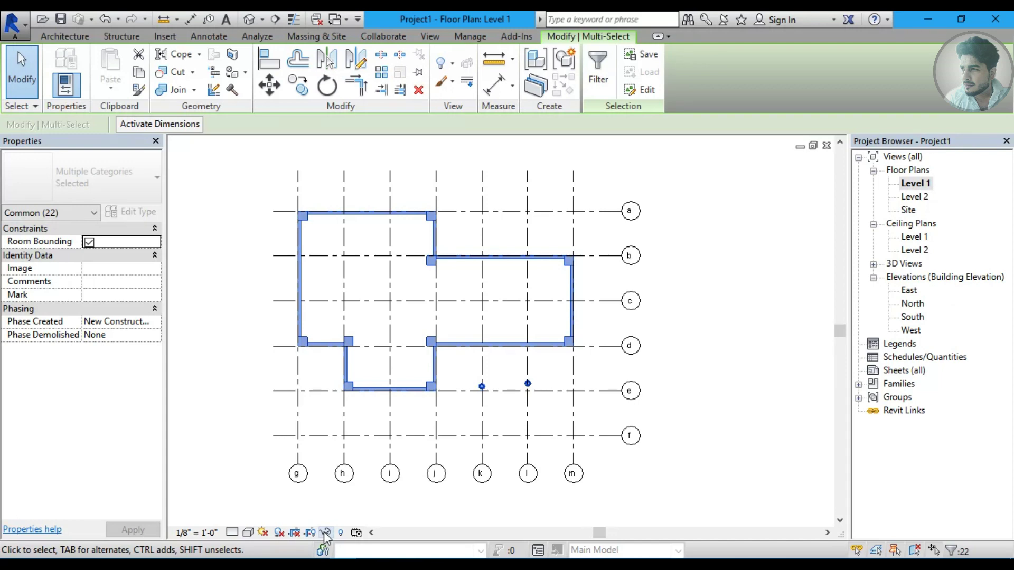
{"action": "left_click", "coordinate": [325, 533]}
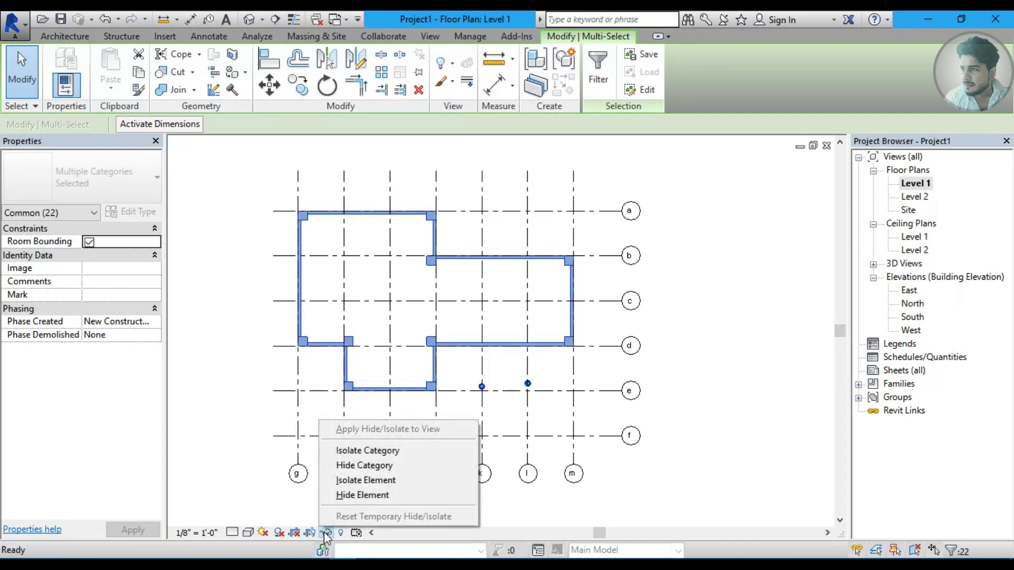
- Temporarily hide the selected walls, then reset the temporary hide
{"action": "left_click", "coordinate": [373, 495]}
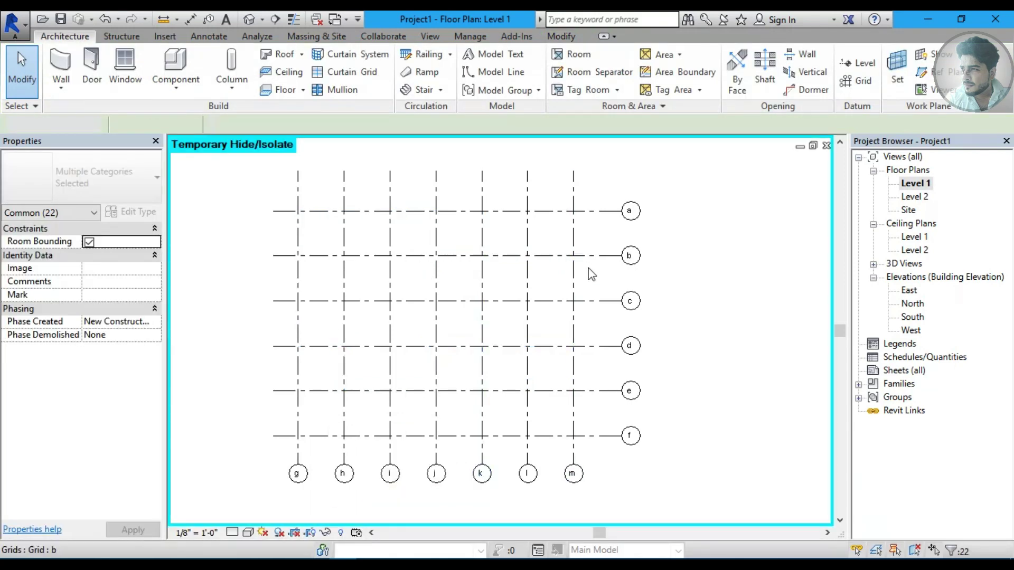
{"action": "left_click", "coordinate": [326, 532]}
{"action": "left_click", "coordinate": [343, 518]}
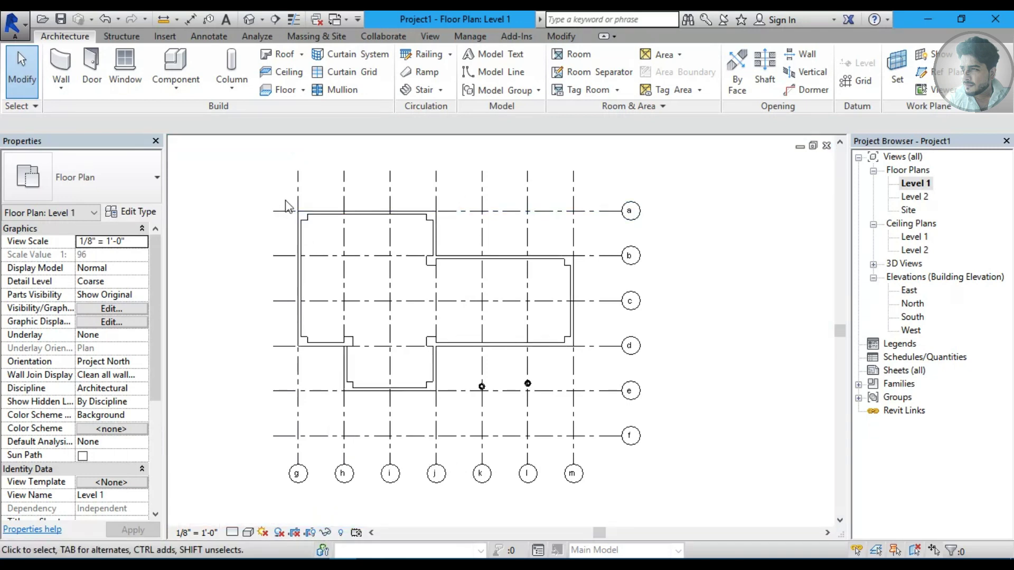
- Window-select all walls and columns and temporarily hide them, leaving only grids a–f and g–m
{"action": "left_click_drag", "start_coordinate": [285, 200], "coordinate": [601, 406]}
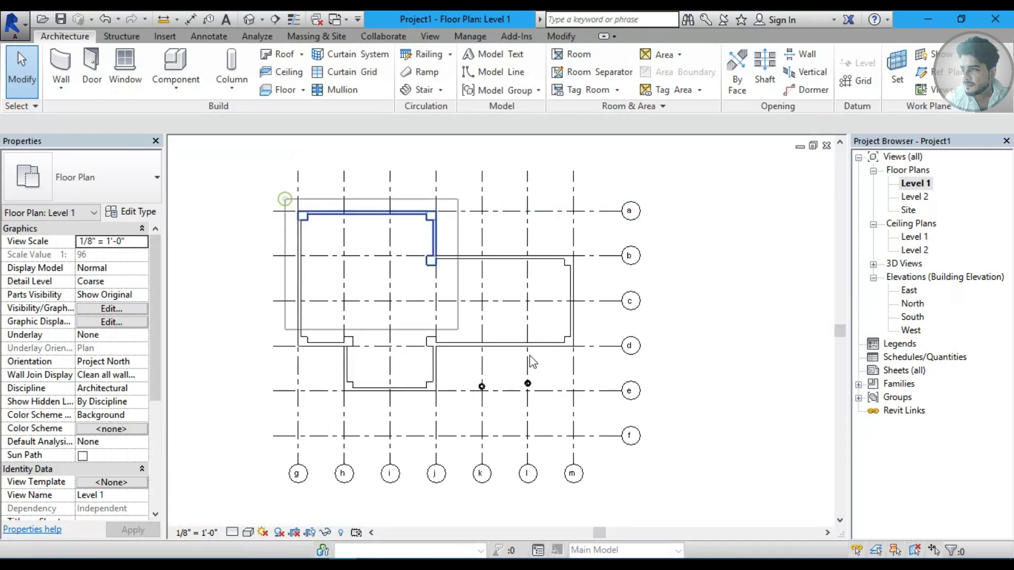
{"action": "left_click", "coordinate": [326, 533]}
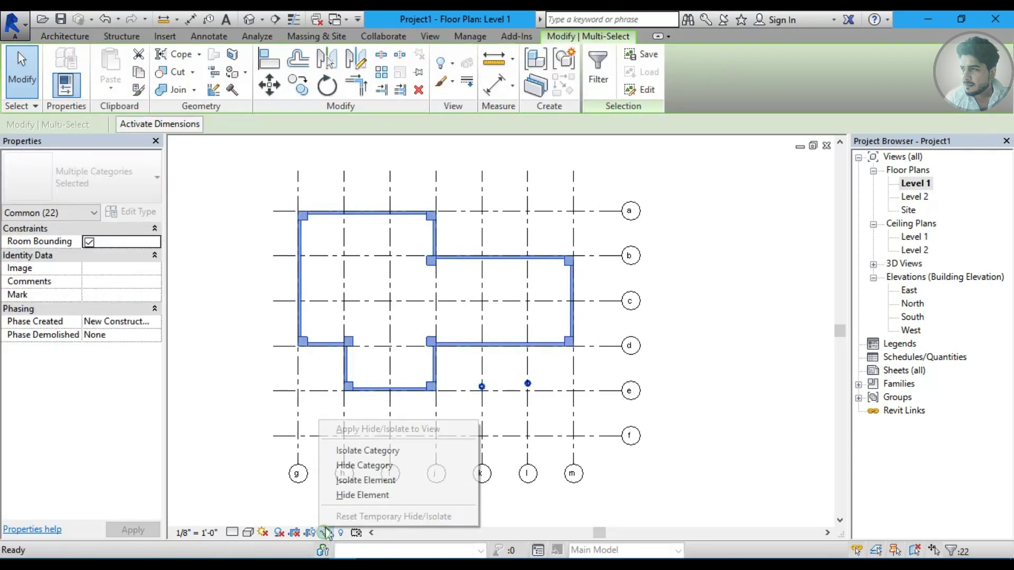
{"action": "left_click", "coordinate": [351, 495]}
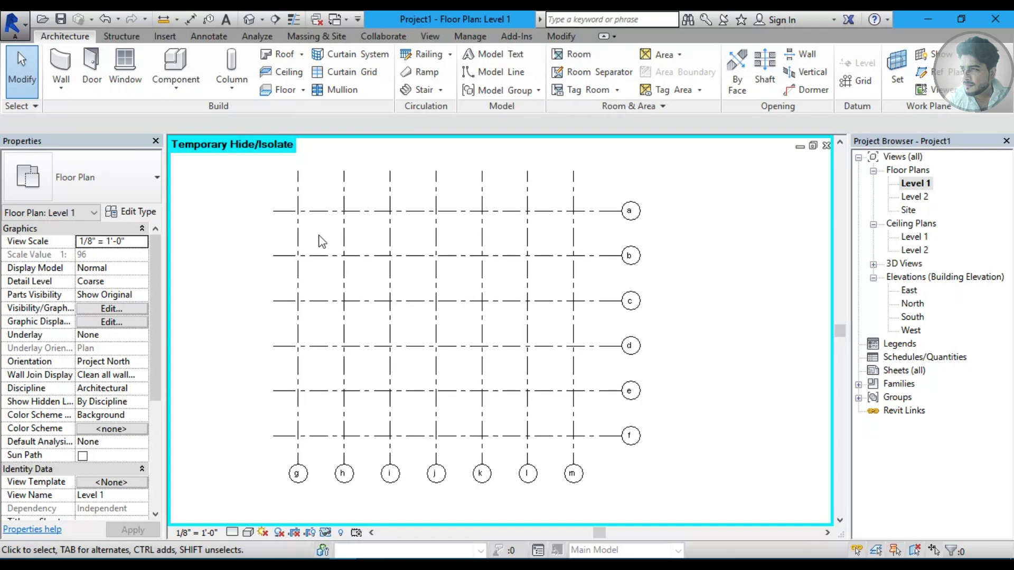
{"action": "left_click", "coordinate": [233, 95]}
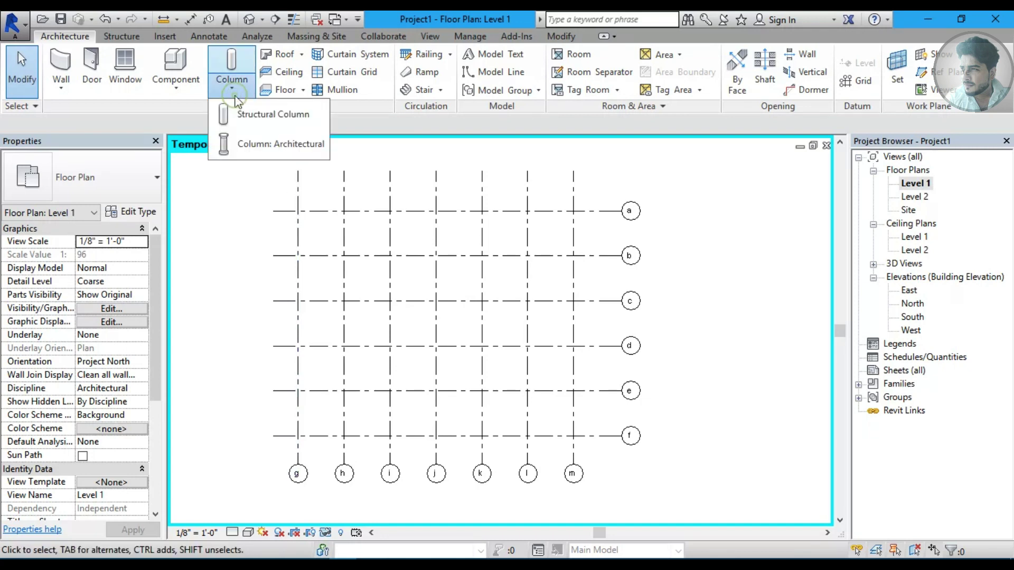
- Start placing vertical structural columns of type W-Wide Flange-Column W10X49
{"action": "left_click", "coordinate": [240, 114]}
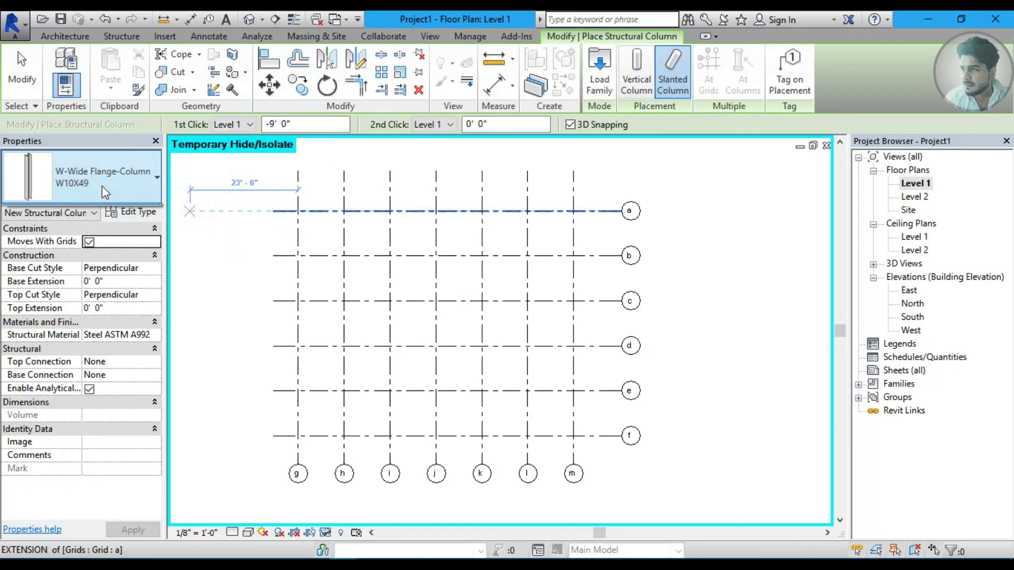
{"action": "left_click", "coordinate": [103, 186]}
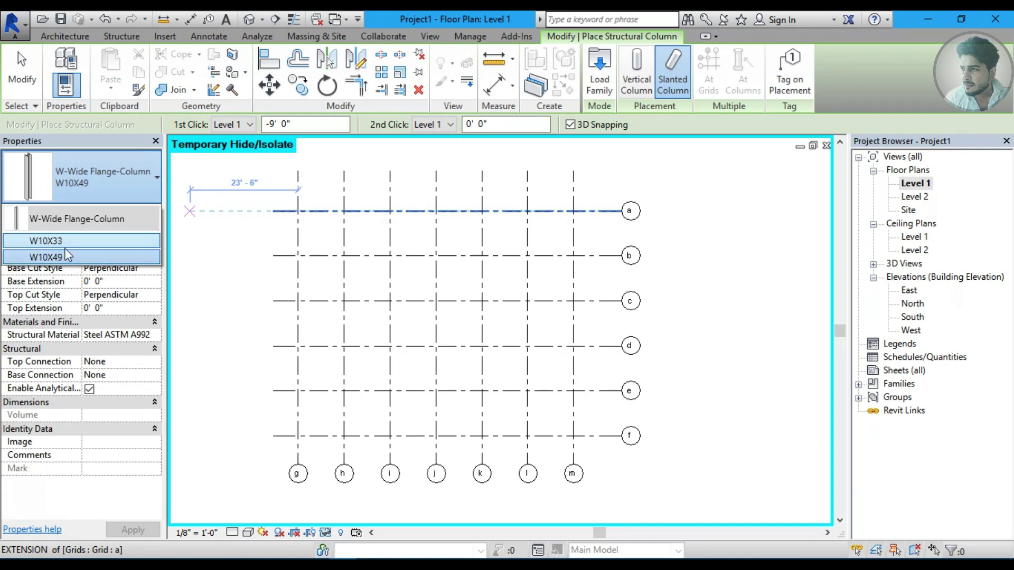
{"action": "left_click", "coordinate": [86, 180]}
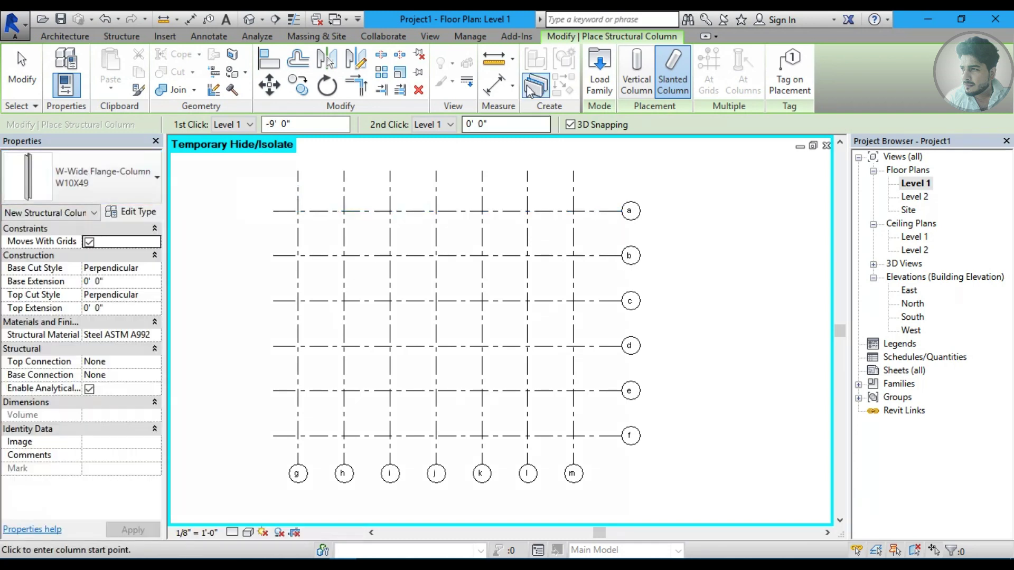
{"action": "left_click", "coordinate": [638, 85]}
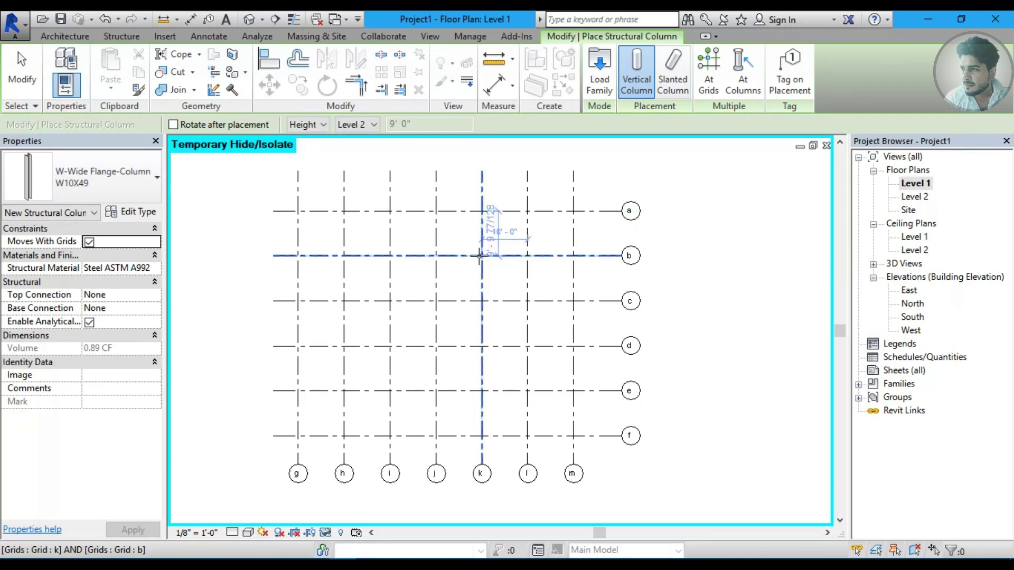
- Switch the column placement option from Height to Depth and review the level choices
{"action": "middle_click_drag", "start_coordinate": [489, 235], "coordinate": [450, 233]}
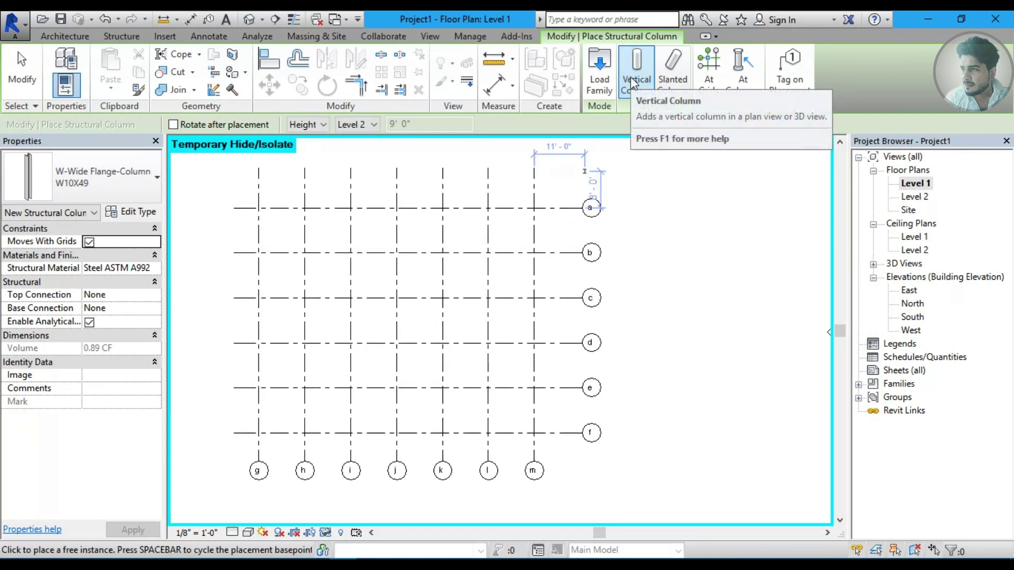
{"action": "left_click", "coordinate": [317, 134]}
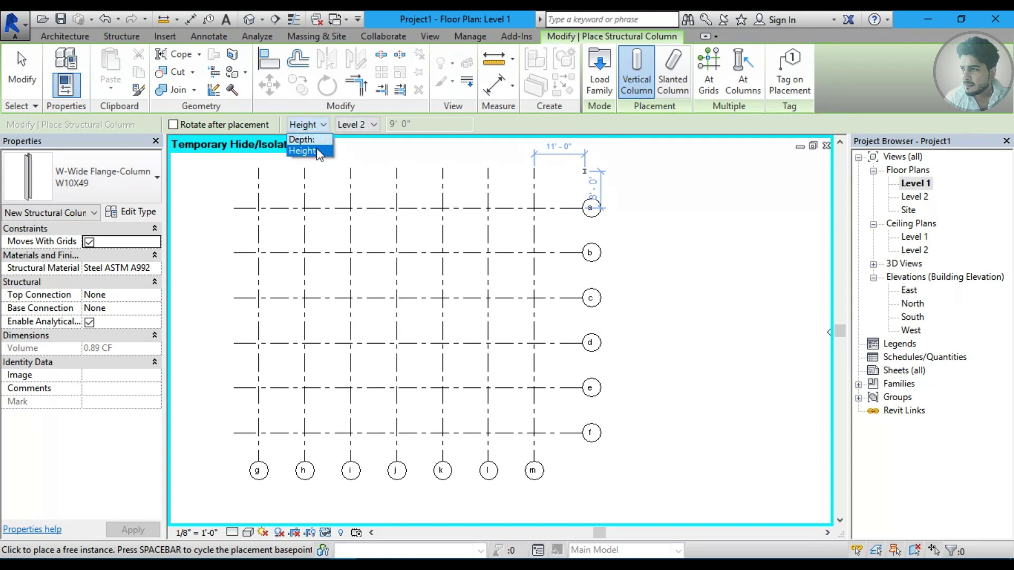
{"action": "left_click", "coordinate": [315, 139]}
{"action": "left_click", "coordinate": [366, 125]}
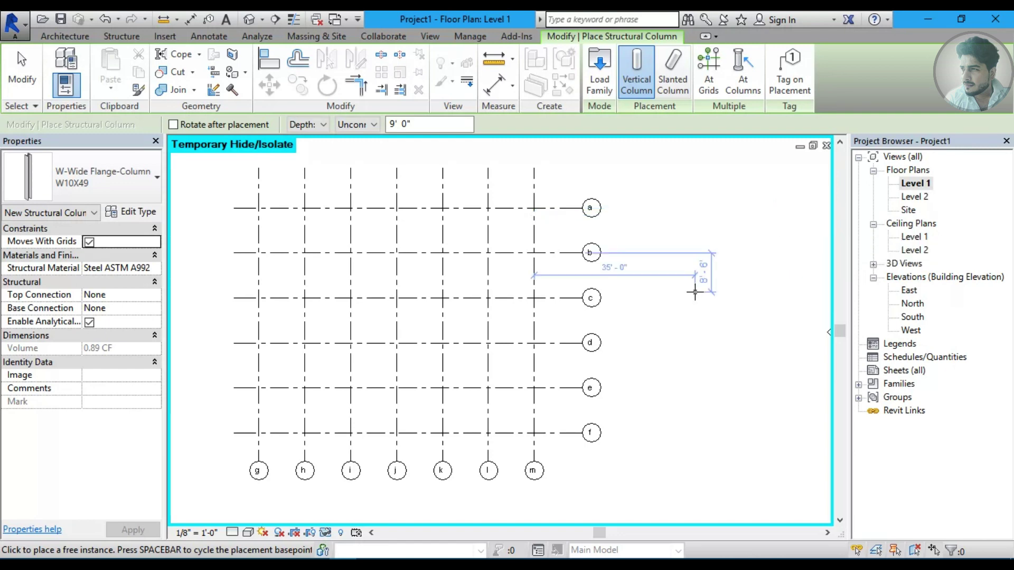
- Zoom to the grid and place W10X49 columns at the g/a intersection
{"action": "scroll", "coordinate": [690, 290], "scroll_direction": "up", "scroll_amount": 1}
{"action": "middle_click_drag", "start_coordinate": [600, 317], "coordinate": [689, 300]}
{"action": "mouse_move", "coordinate": [640, 242]}
{"action": "middle_mouse_down"}
{"action": "mouse_move", "coordinate": [634, 230]}
{"action": "mouse_move", "coordinate": [543, 260]}
{"action": "middle_mouse_up"}
{"action": "scroll", "coordinate": [607, 254], "scroll_direction": "up", "scroll_amount": 1}
{"action": "scroll", "coordinate": [543, 261], "scroll_direction": "up", "scroll_amount": 1}
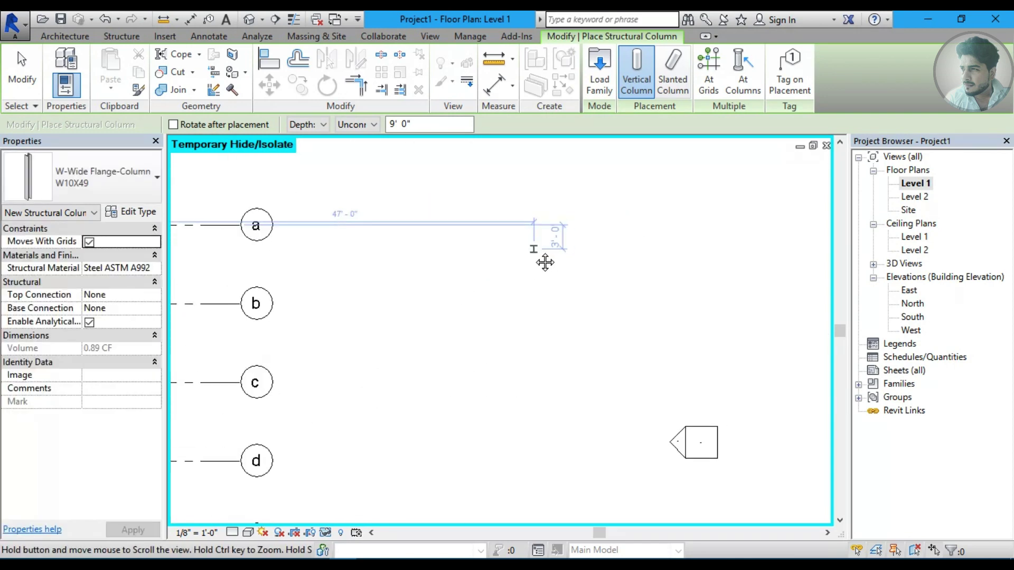
{"action": "scroll", "coordinate": [380, 283], "scroll_direction": "down", "scroll_amount": 1}
{"action": "scroll", "coordinate": [385, 271], "scroll_direction": "down", "scroll_amount": 1}
{"action": "scroll", "coordinate": [517, 296], "scroll_direction": "down", "scroll_amount": 2}
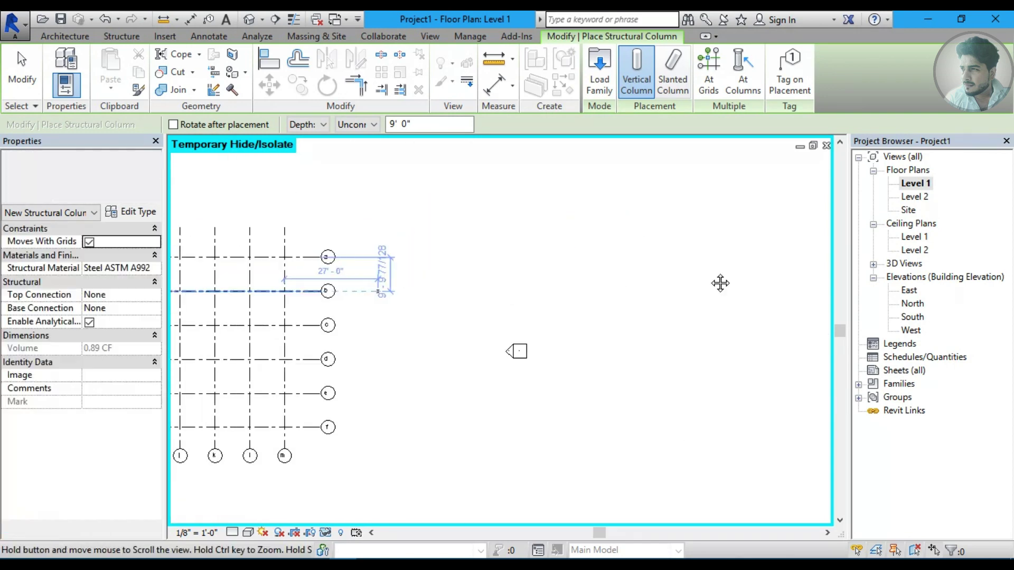
{"action": "middle_click_drag", "start_coordinate": [362, 283], "coordinate": [737, 282]}
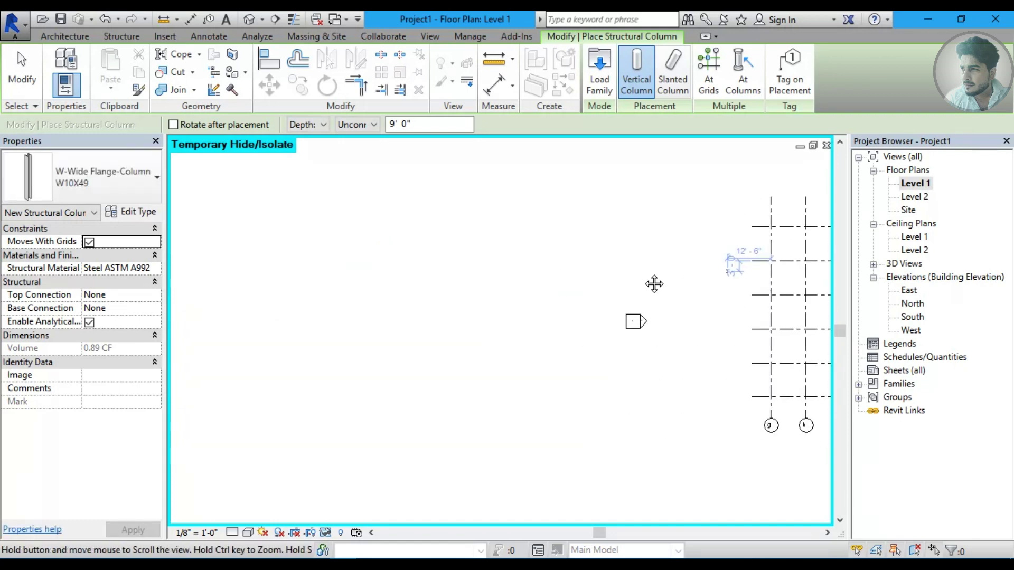
{"action": "middle_click_drag", "start_coordinate": [653, 283], "coordinate": [468, 306]}
{"action": "scroll", "coordinate": [539, 265], "scroll_direction": "up", "scroll_amount": 2}
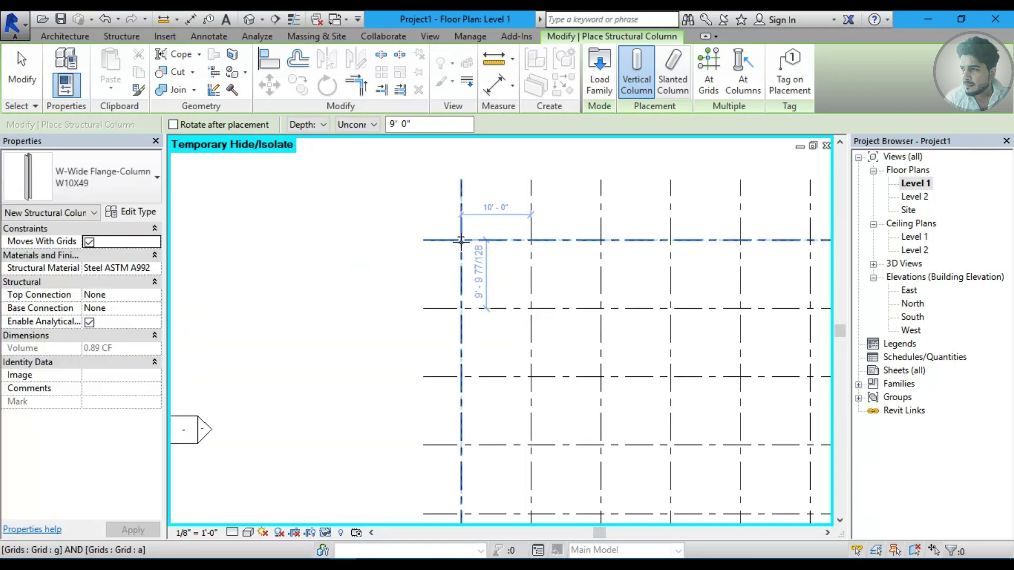
{"action": "left_click", "coordinate": [460, 241]}
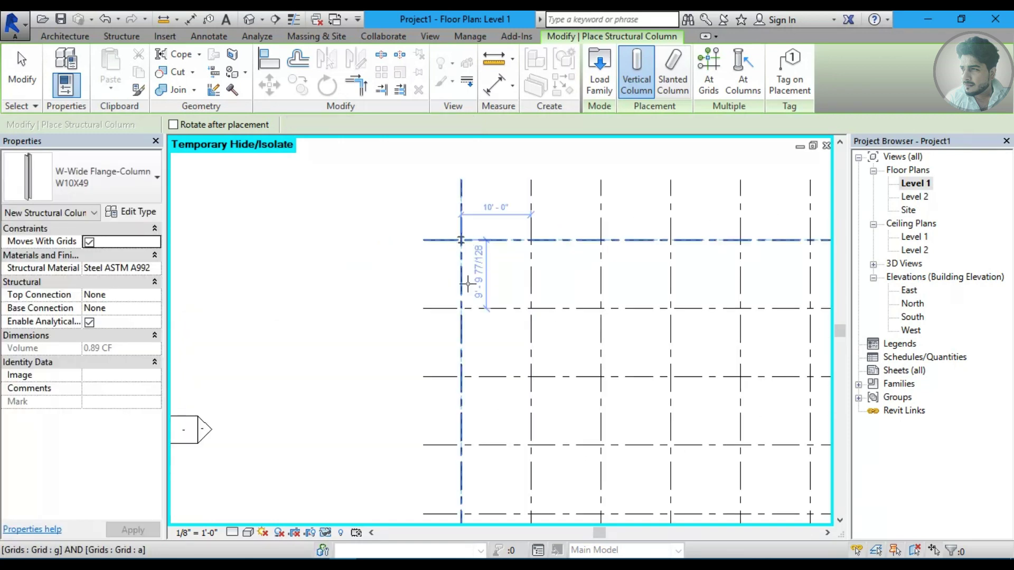
{"action": "left_click", "coordinate": [463, 261]}
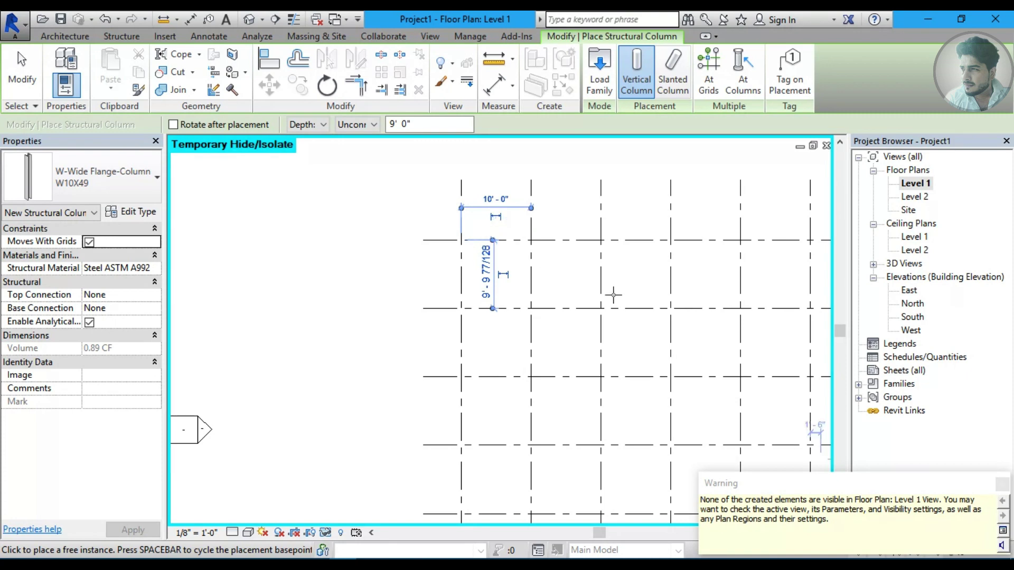
{"action": "middle_click_drag", "start_coordinate": [525, 294], "coordinate": [410, 284]}
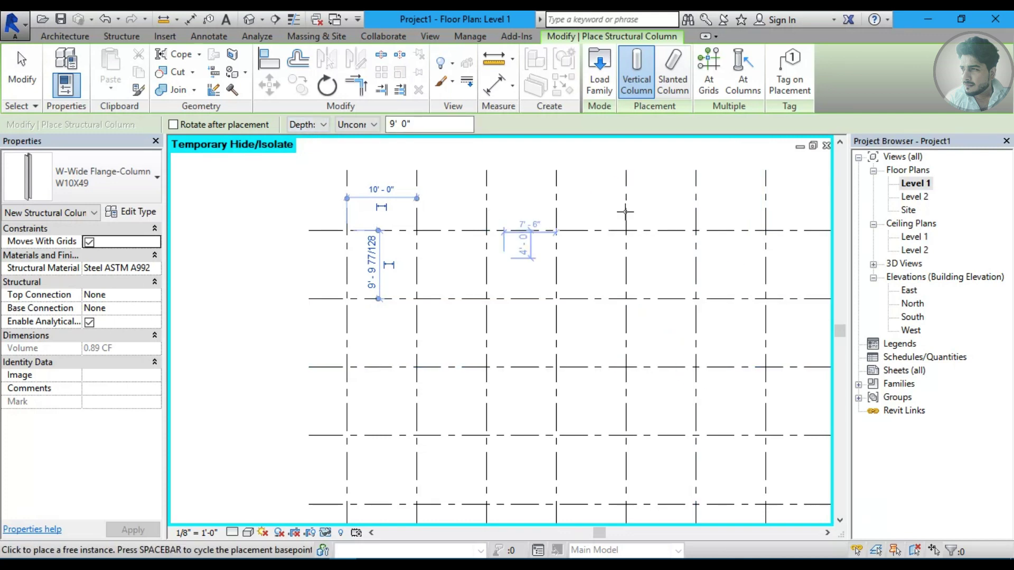
- In the North elevation, delete the W10X49 column extending 9' 0" below Level 1, then reopen Level 1
{"action": "double_click", "coordinate": [913, 305]}
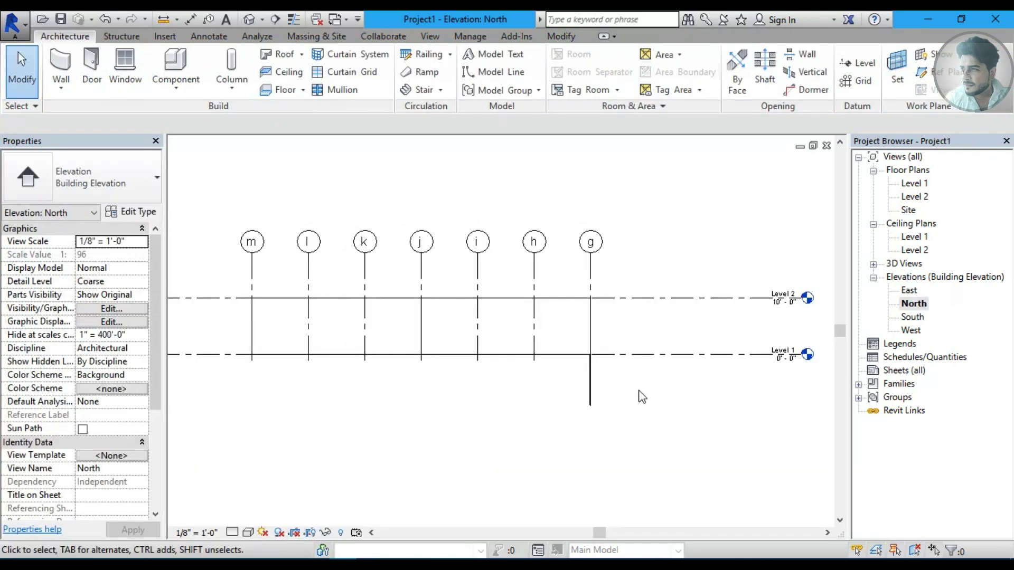
{"action": "scroll", "coordinate": [591, 396], "scroll_direction": "up", "scroll_amount": 3}
{"action": "scroll", "coordinate": [597, 391], "scroll_direction": "up", "scroll_amount": 2}
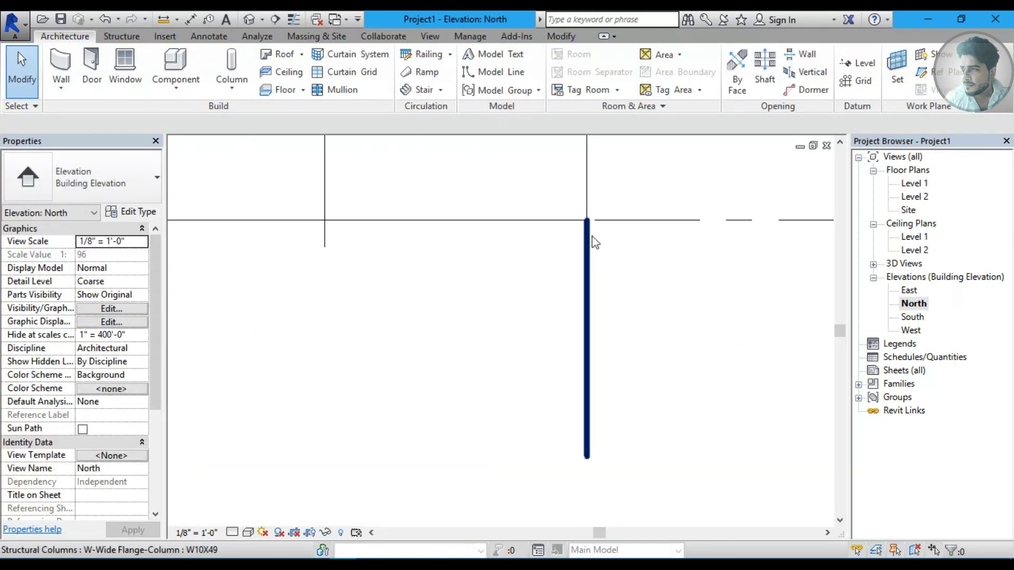
{"action": "scroll", "coordinate": [595, 424], "scroll_direction": "down", "scroll_amount": 2}
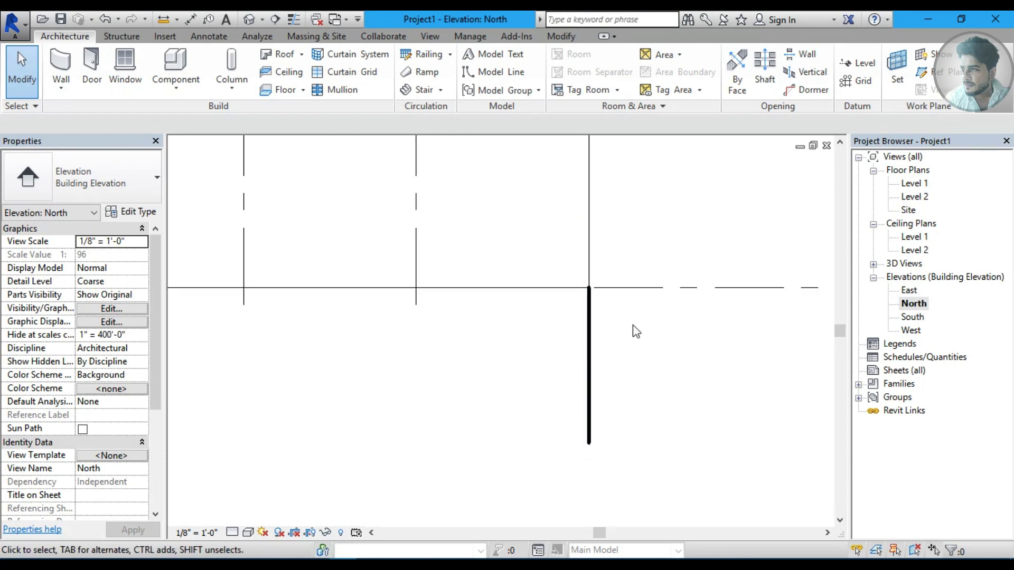
{"action": "left_click_drag", "start_coordinate": [627, 355], "coordinate": [546, 451]}
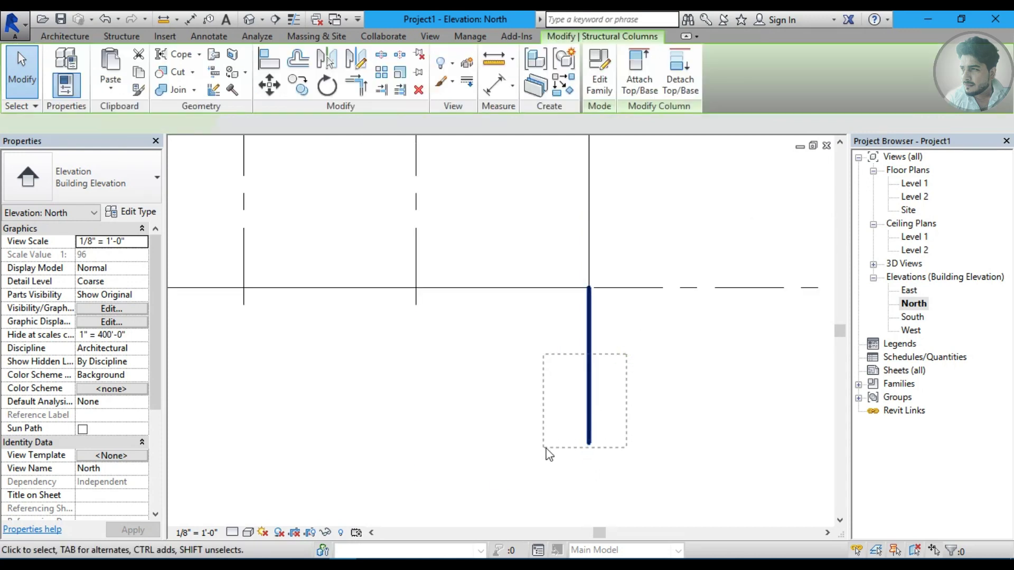
{"action": "left_click", "coordinate": [419, 91]}
{"action": "double_click", "coordinate": [914, 183]}
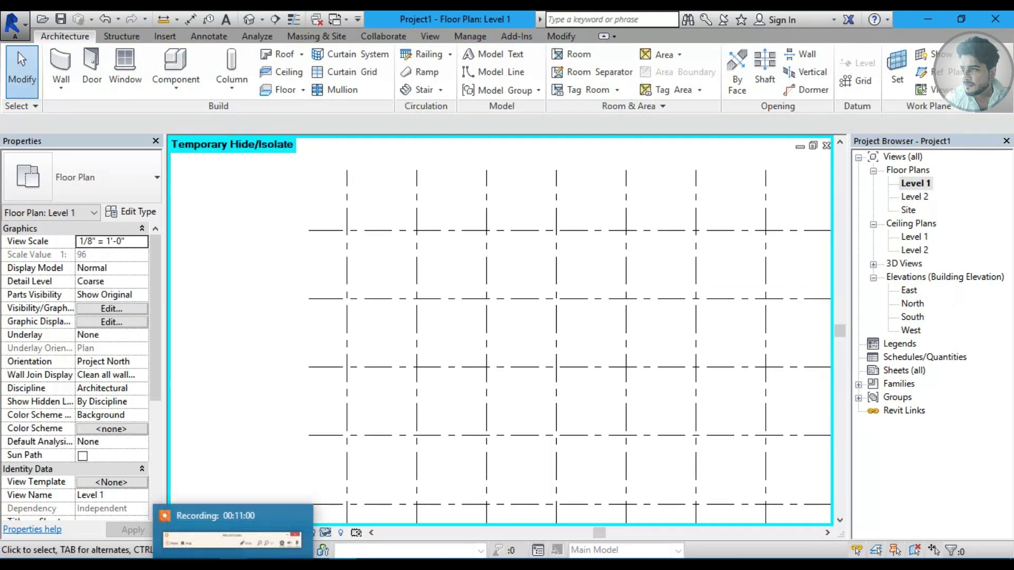
- Start a W10X49 structural column set to Height with its top at Level 2
{"action": "scroll", "coordinate": [423, 219], "scroll_direction": "down", "scroll_amount": 3}
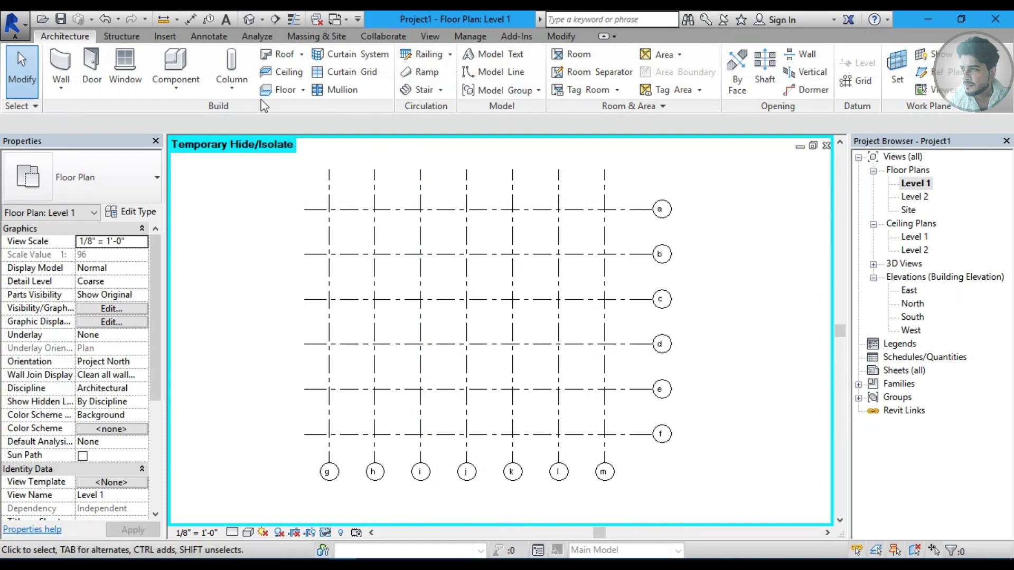
{"action": "left_click", "coordinate": [242, 91]}
{"action": "left_click", "coordinate": [255, 106]}
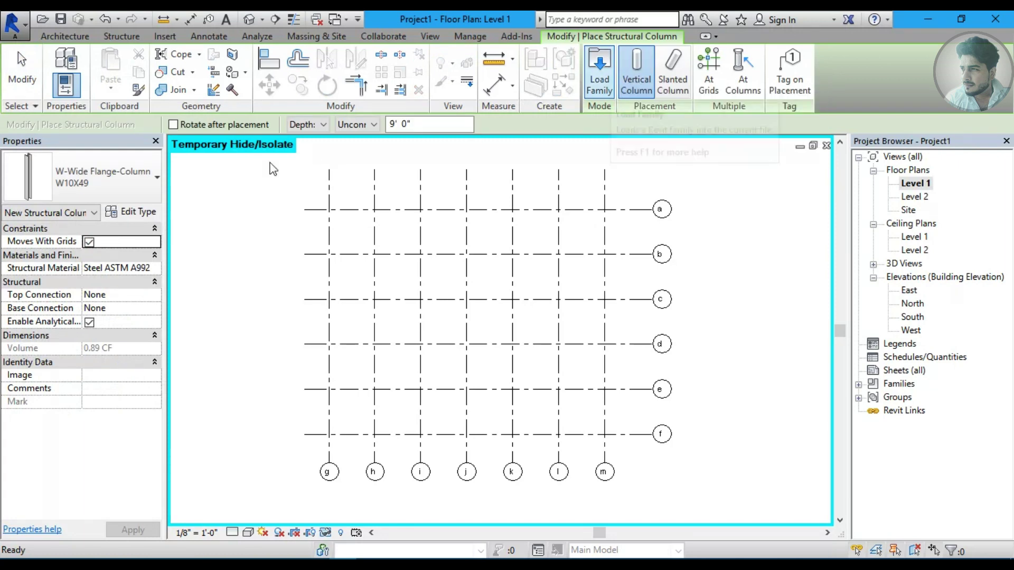
{"action": "left_click", "coordinate": [299, 128]}
{"action": "left_click", "coordinate": [303, 151]}
{"action": "left_click", "coordinate": [368, 127]}
{"action": "left_click", "coordinate": [358, 148]}
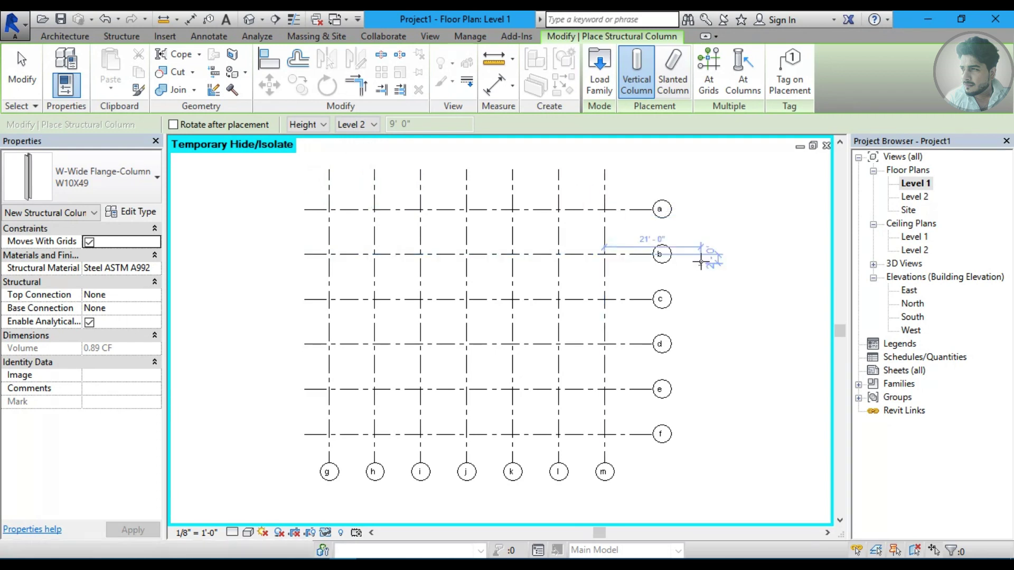
- Place columns at grid intersections g/a, g/b and g/c, then open the North elevation
{"action": "middle_click_drag", "start_coordinate": [703, 256], "coordinate": [579, 252]}
{"action": "middle_click_drag", "start_coordinate": [459, 226], "coordinate": [634, 235]}
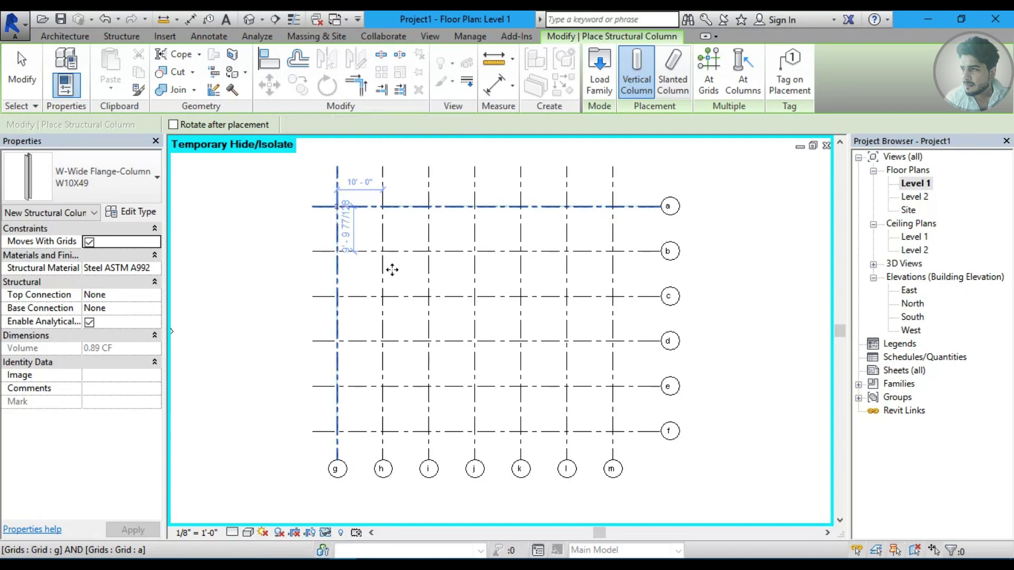
{"action": "left_click", "coordinate": [337, 206]}
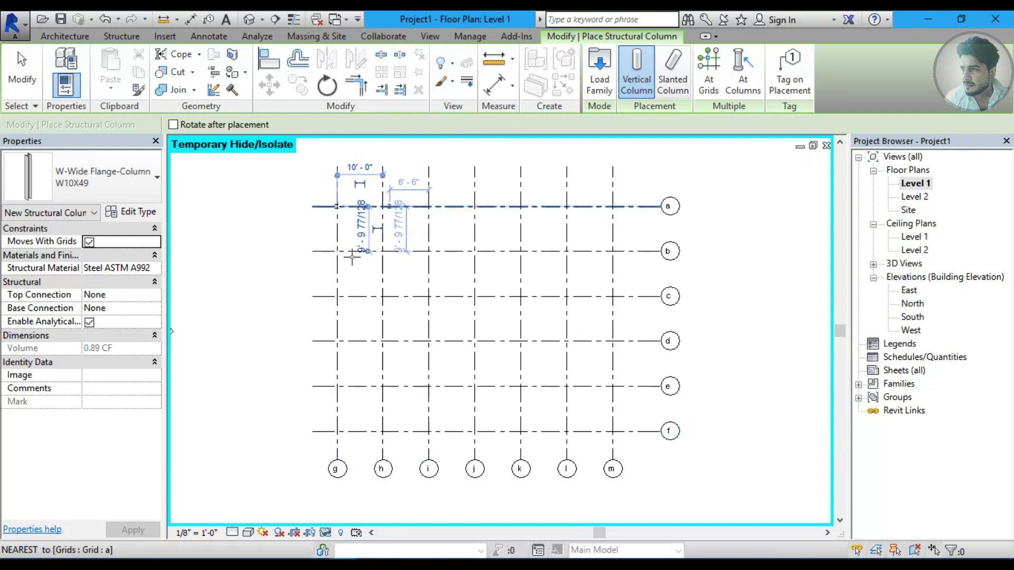
{"action": "left_click", "coordinate": [337, 251]}
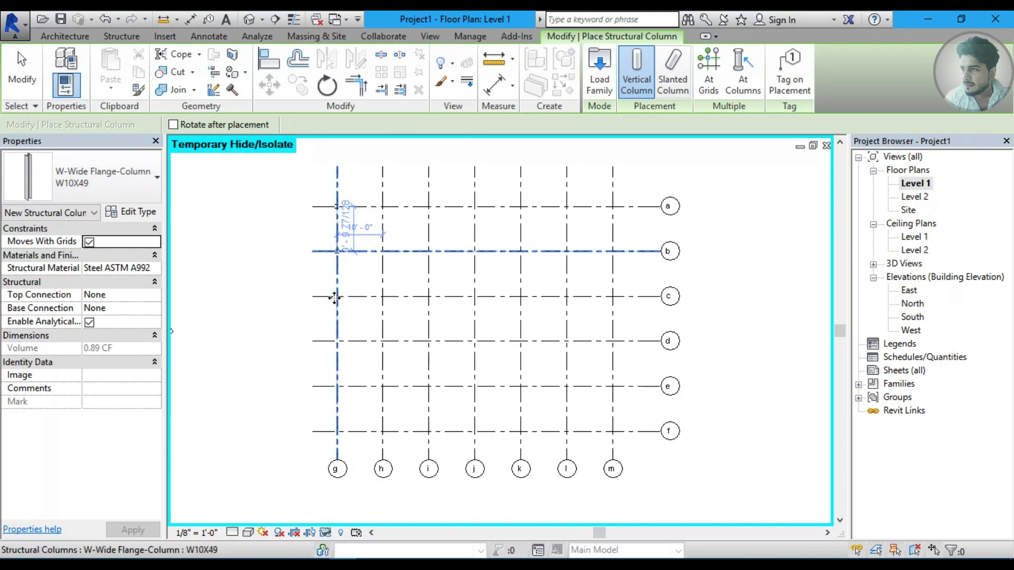
{"action": "left_click", "coordinate": [337, 296]}
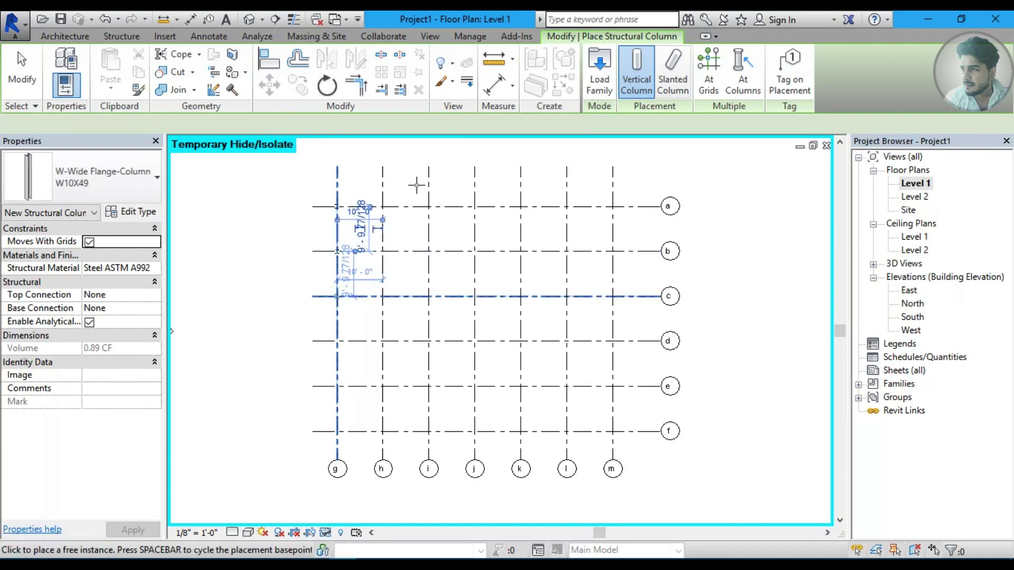
{"action": "double_click", "coordinate": [912, 303]}
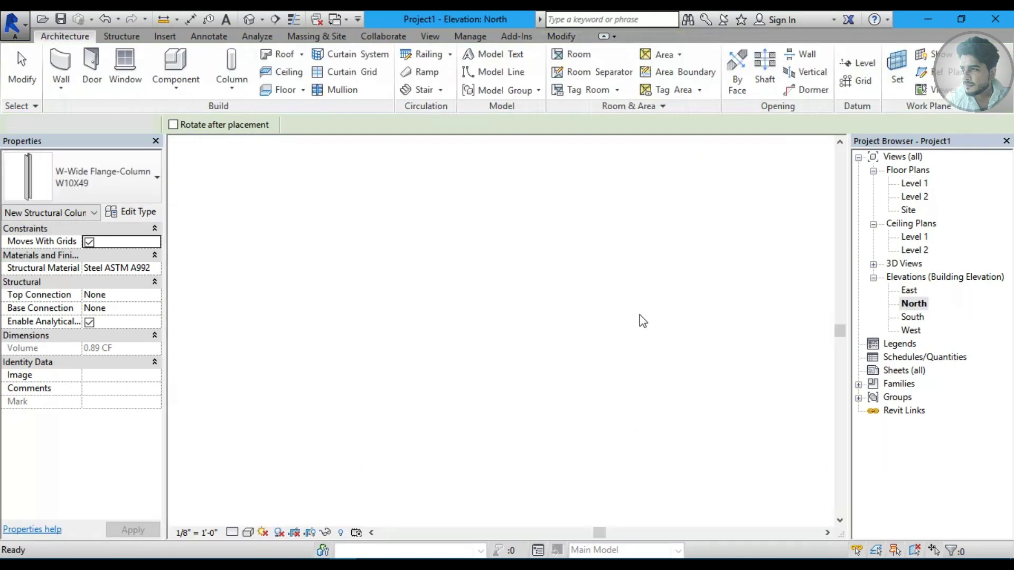
- Check the column in North elevation, then window-select the entire model in the default 3D view
{"action": "middle_click_drag", "start_coordinate": [611, 278], "coordinate": [547, 320]}
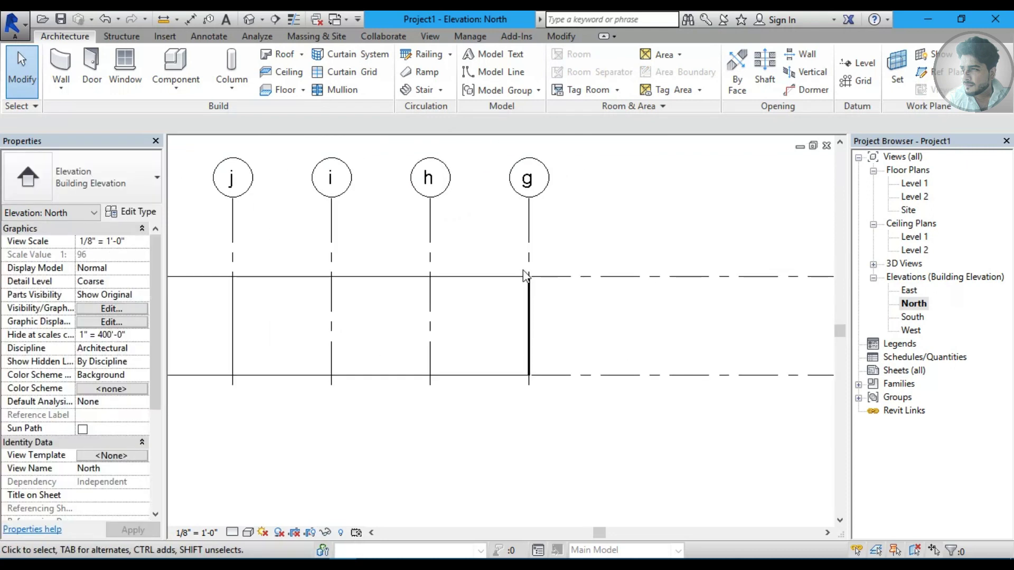
{"action": "left_click", "coordinate": [247, 20]}
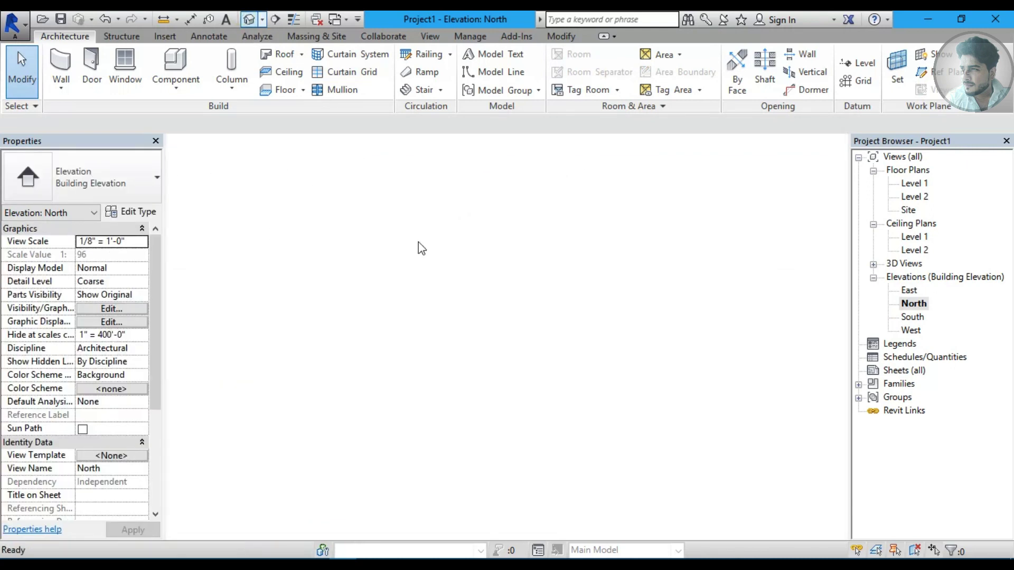
{"action": "left_click", "coordinate": [759, 166]}
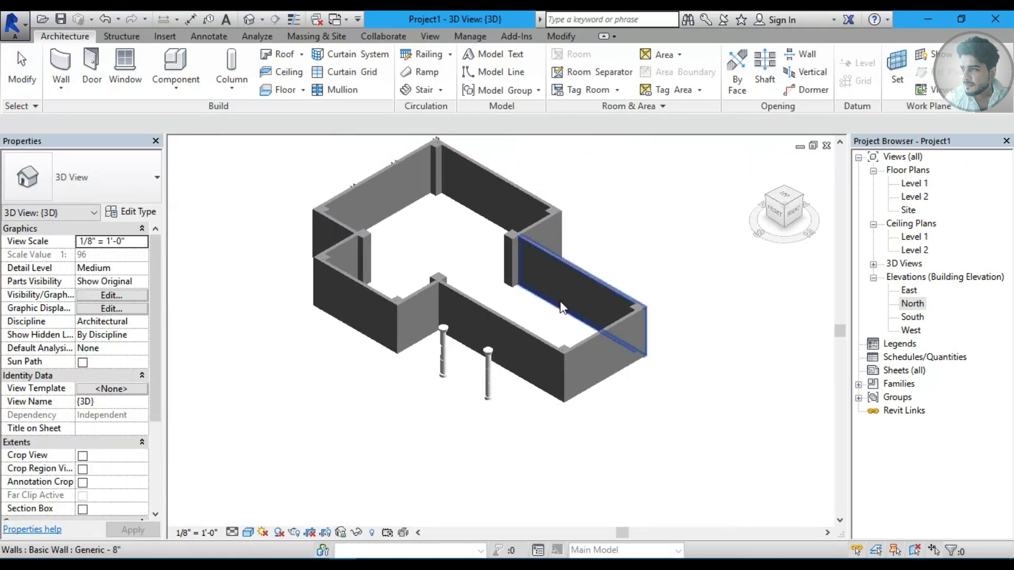
{"action": "scroll", "coordinate": [538, 284], "scroll_direction": "down", "scroll_amount": 3}
{"action": "middle_click_drag", "start_coordinate": [583, 262], "coordinate": [667, 199]}
{"action": "left_click_drag", "start_coordinate": [459, 300], "coordinate": [293, 420]}
- Filter out Structural Columns, keeping 12 Columns and 10 Walls selected
{"action": "left_click", "coordinate": [598, 79]}
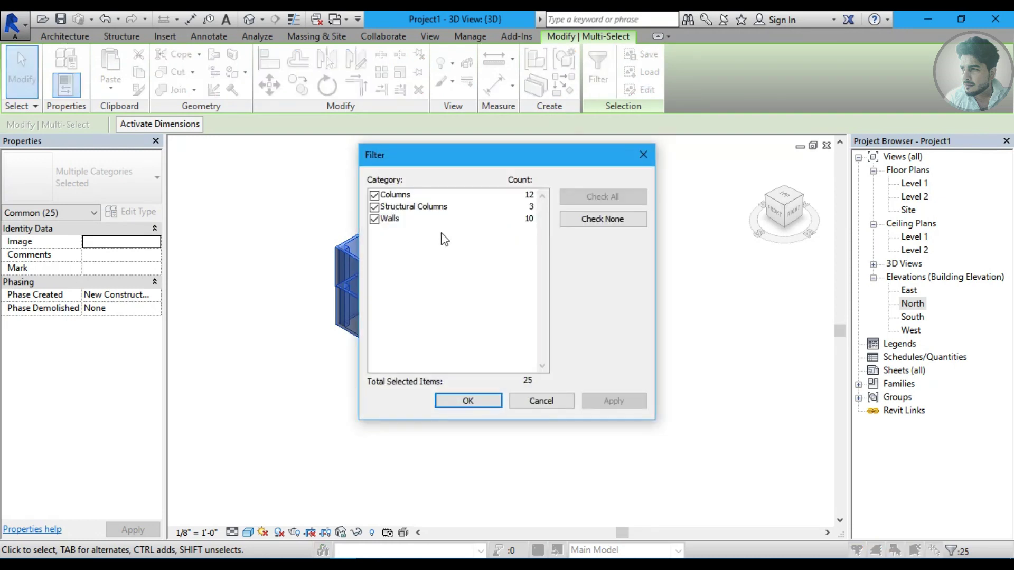
{"action": "mouse_move", "coordinate": [457, 156]}
{"action": "left_mouse_down"}
{"action": "mouse_move", "coordinate": [537, 188]}
{"action": "mouse_move", "coordinate": [593, 188]}
{"action": "left_mouse_up"}
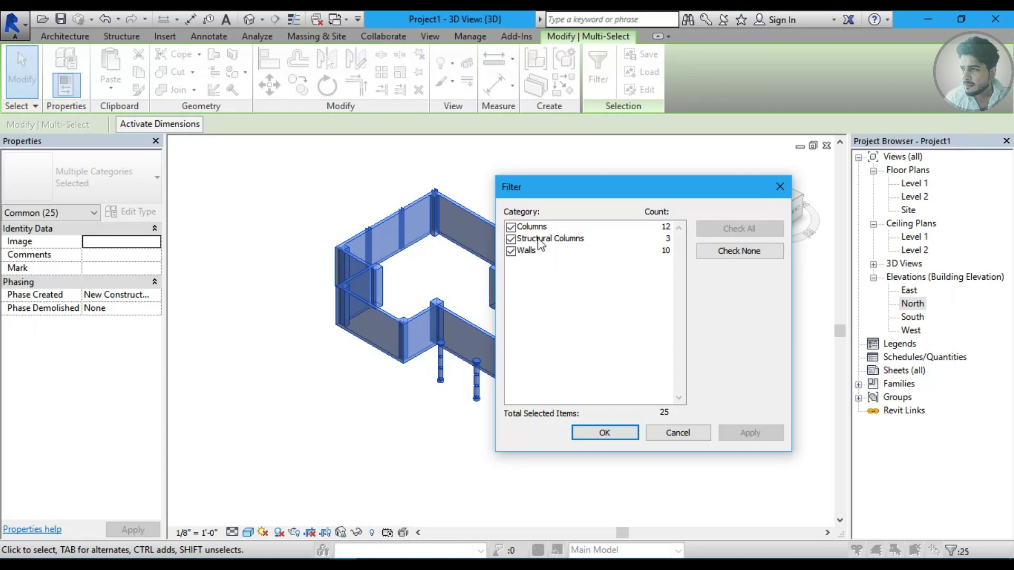
{"action": "left_click", "coordinate": [510, 239]}
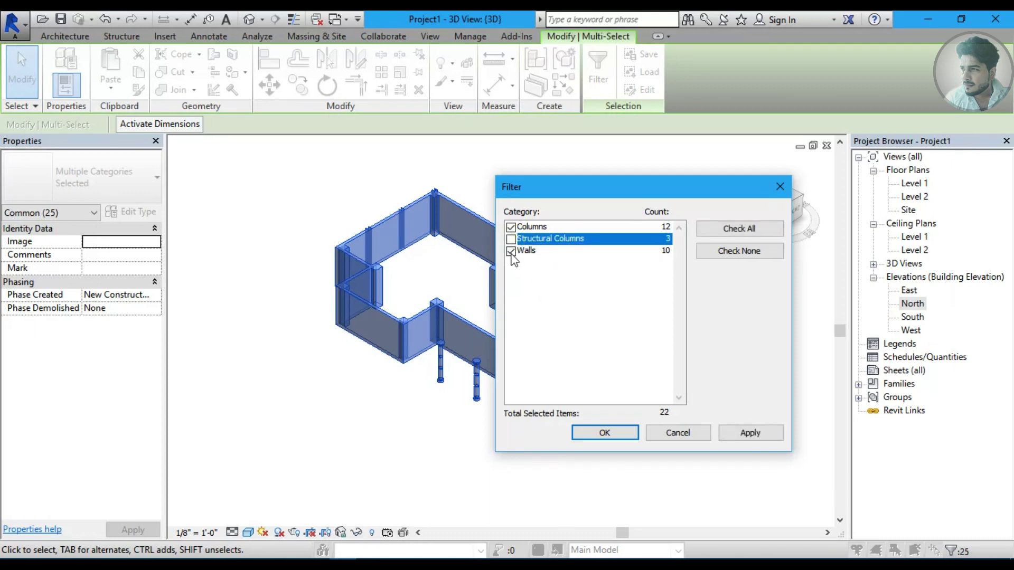
{"action": "left_click", "coordinate": [617, 437]}
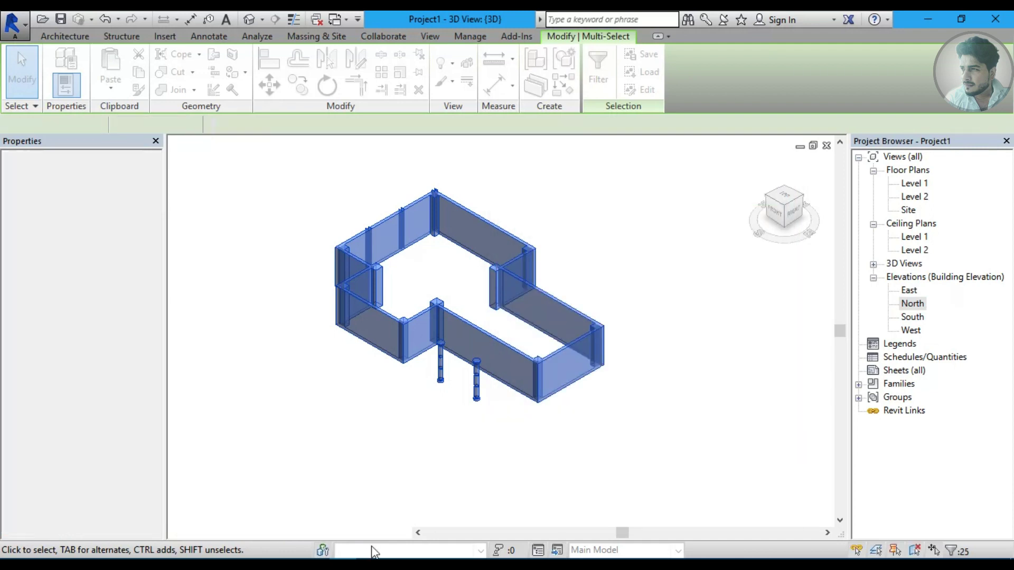
{"action": "left_click", "coordinate": [356, 532]}
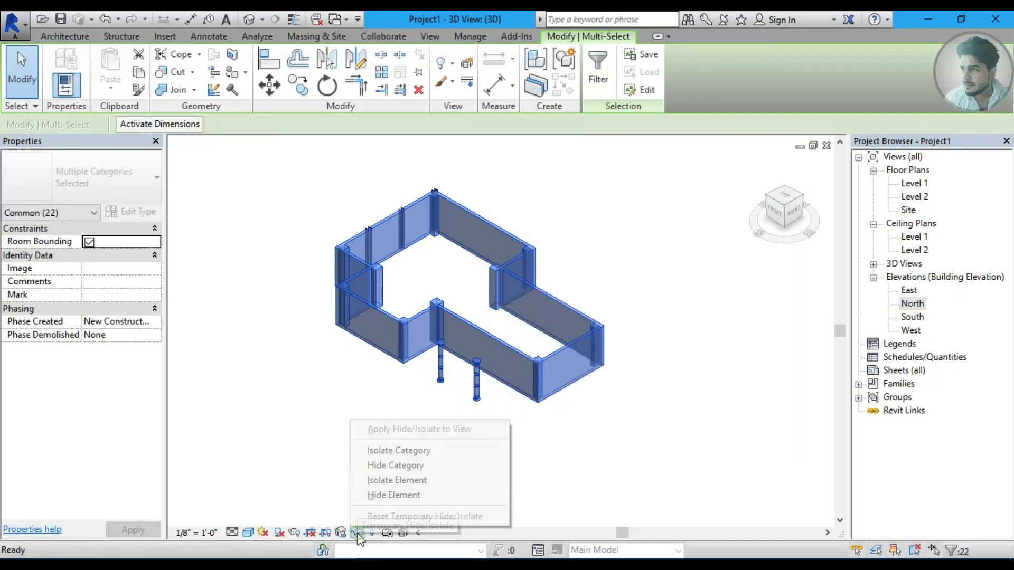
- Temporarily hide the selected walls and columns and zoom in on the three steel columns
{"action": "left_click", "coordinate": [384, 493]}
{"action": "key", "text": "Escape"}
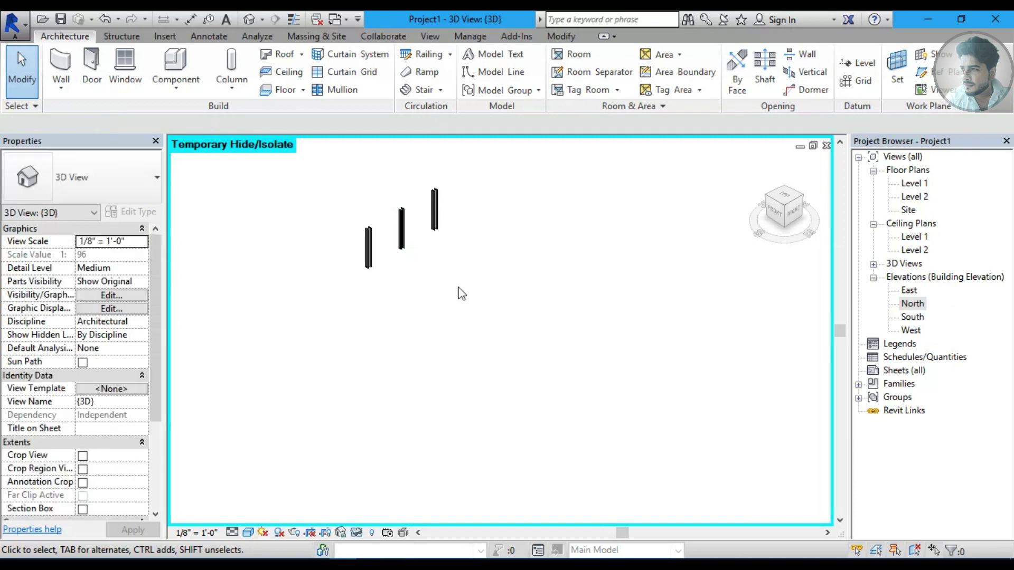
{"action": "middle_click_drag", "start_coordinate": [459, 301], "coordinate": [525, 430]}
{"action": "scroll", "coordinate": [497, 377], "scroll_direction": "up", "scroll_amount": 2}
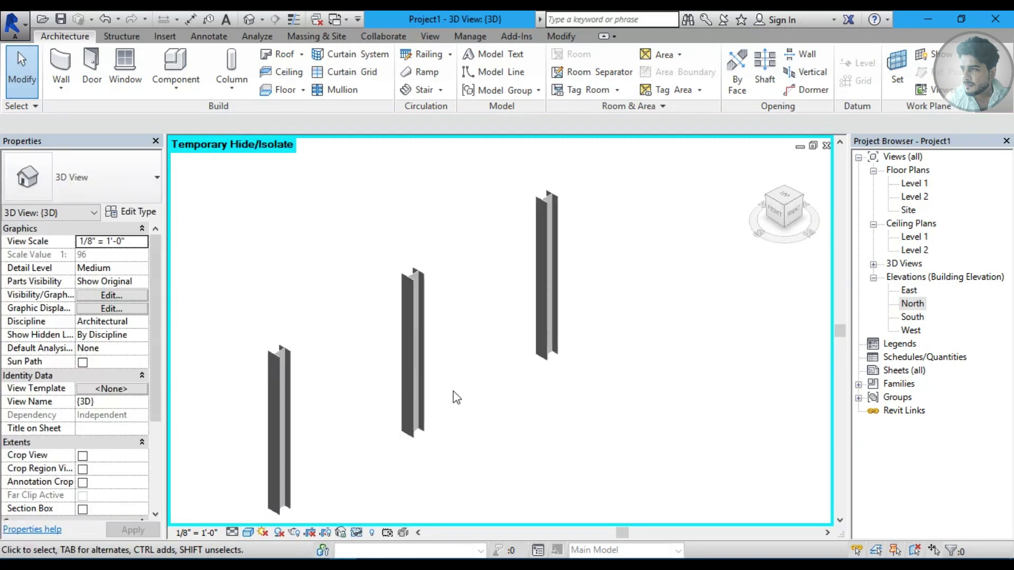
{"action": "scroll", "coordinate": [452, 396], "scroll_direction": "up", "scroll_amount": 2}
{"action": "scroll", "coordinate": [569, 373], "scroll_direction": "down", "scroll_amount": 2}
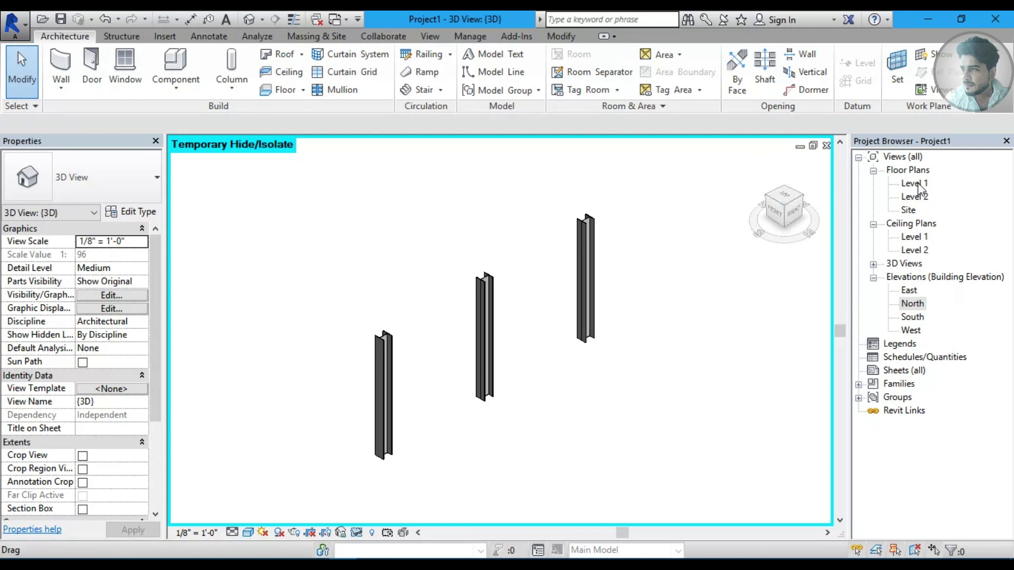
{"action": "double_click", "coordinate": [918, 183]}
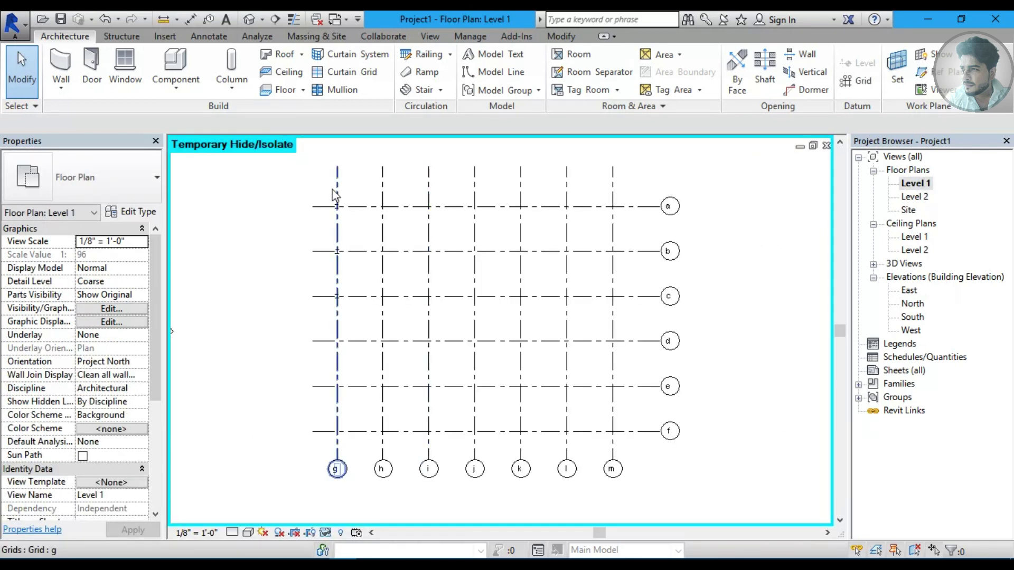
- Undo an accidental grid g move and delete the three columns on grid g
{"action": "left_click_drag", "start_coordinate": [337, 322], "coordinate": [366, 320]}
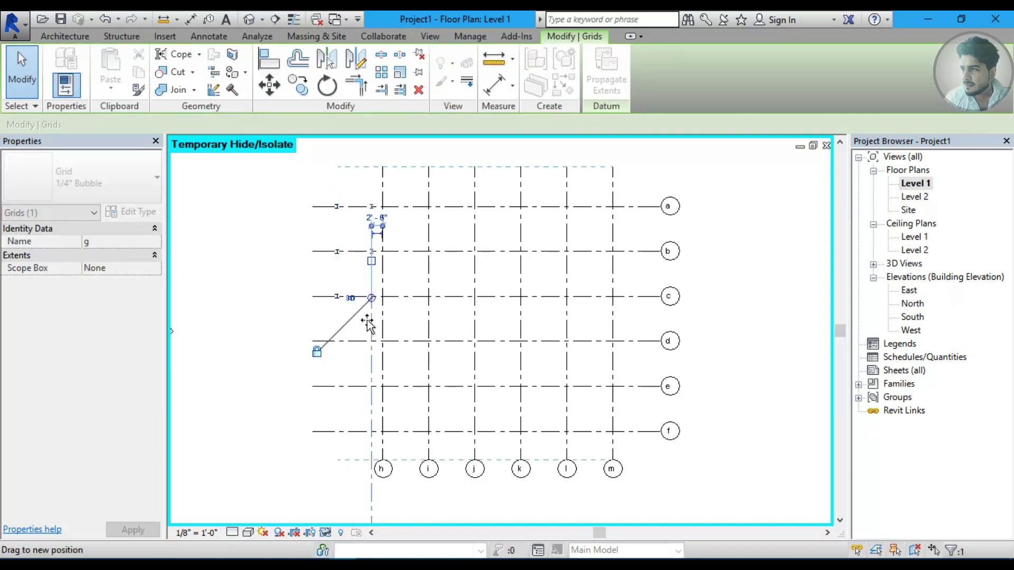
{"action": "key", "text": "ctrl+z"}
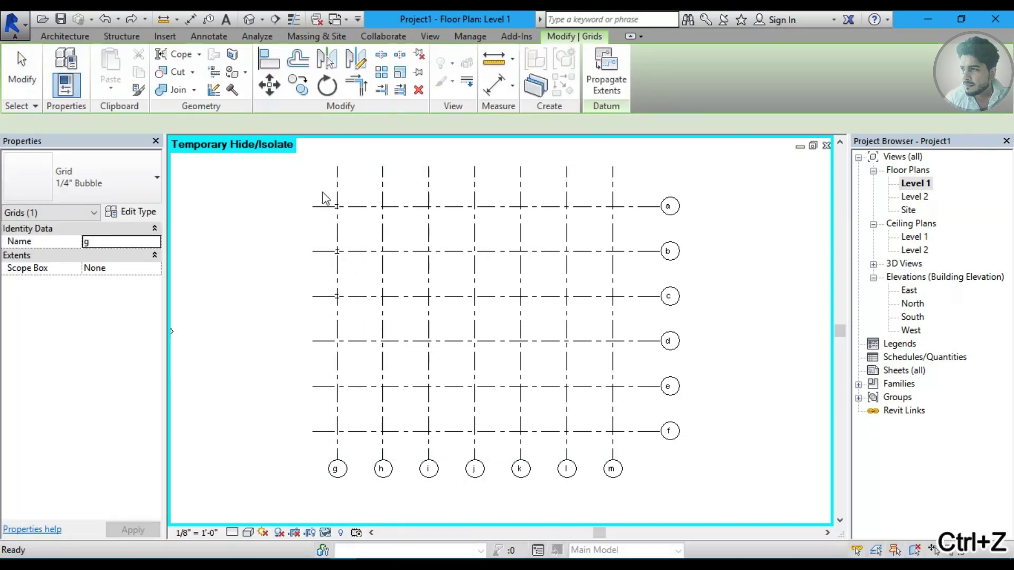
{"action": "left_click_drag", "start_coordinate": [359, 314], "coordinate": [355, 306]}
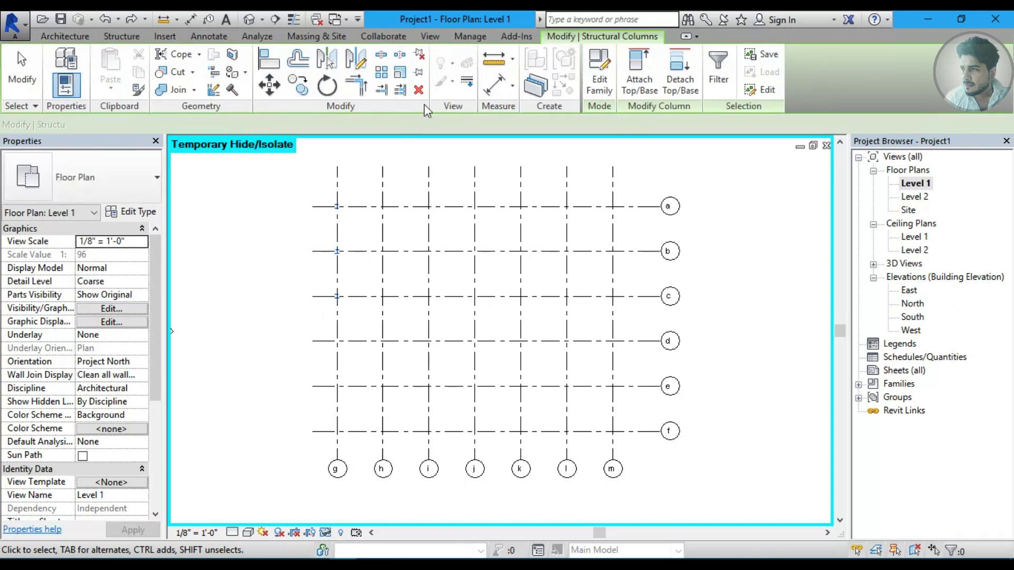
{"action": "left_click", "coordinate": [419, 90]}
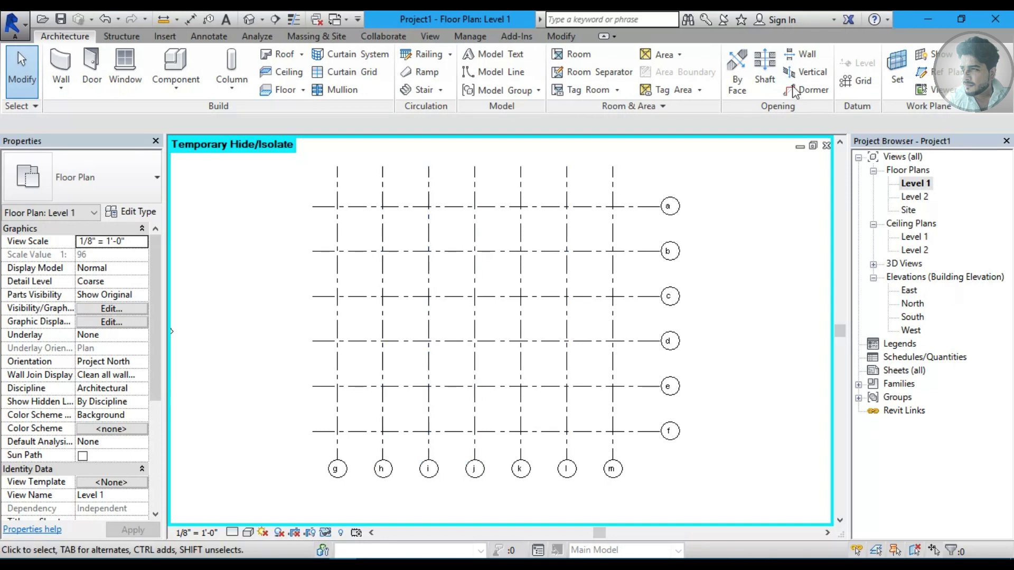
- Place W10X49 structural columns At Grids on every grid intersection
{"action": "left_click", "coordinate": [231, 80]}
{"action": "left_click", "coordinate": [245, 119]}
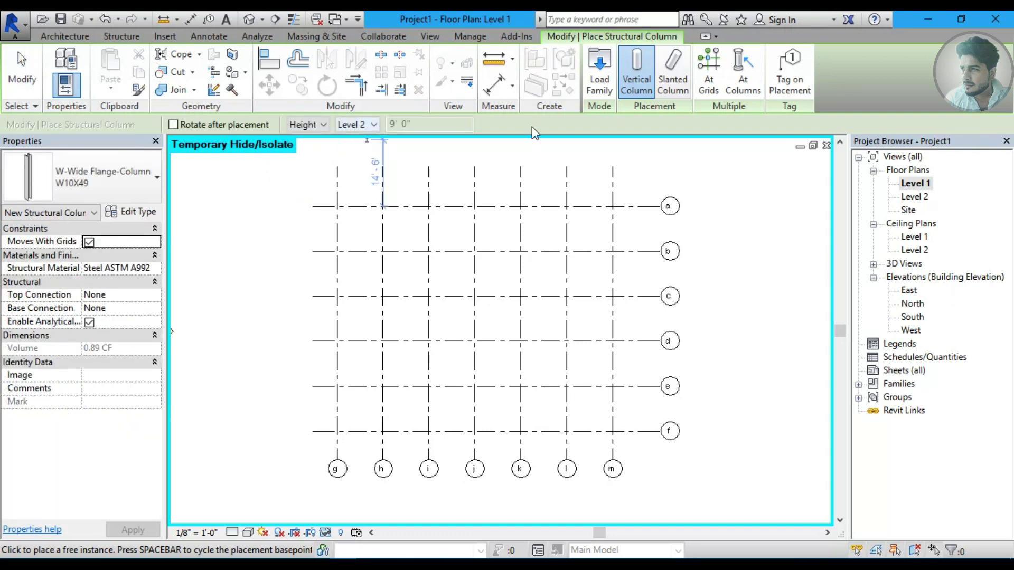
{"action": "left_click", "coordinate": [713, 87]}
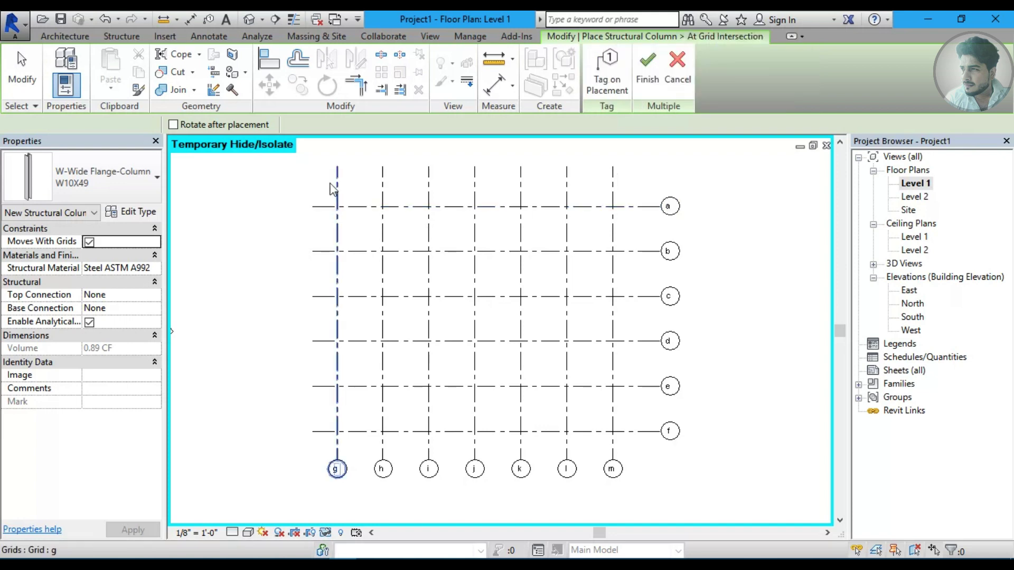
{"action": "mouse_move", "coordinate": [634, 193]}
{"action": "left_mouse_down"}
{"action": "mouse_move", "coordinate": [566, 262]}
{"action": "mouse_move", "coordinate": [280, 484]}
{"action": "left_mouse_up"}
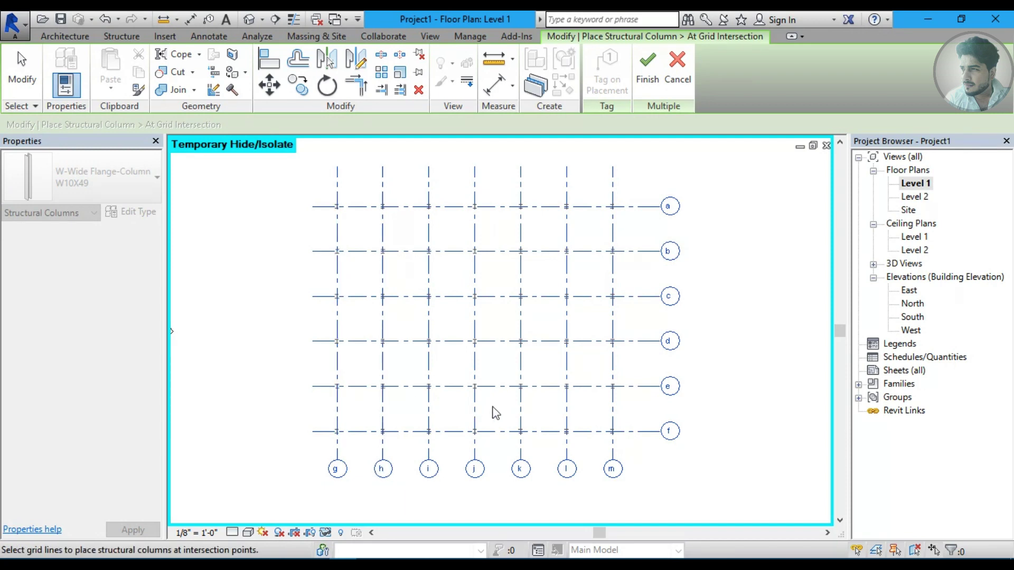
{"action": "left_click", "coordinate": [644, 79]}
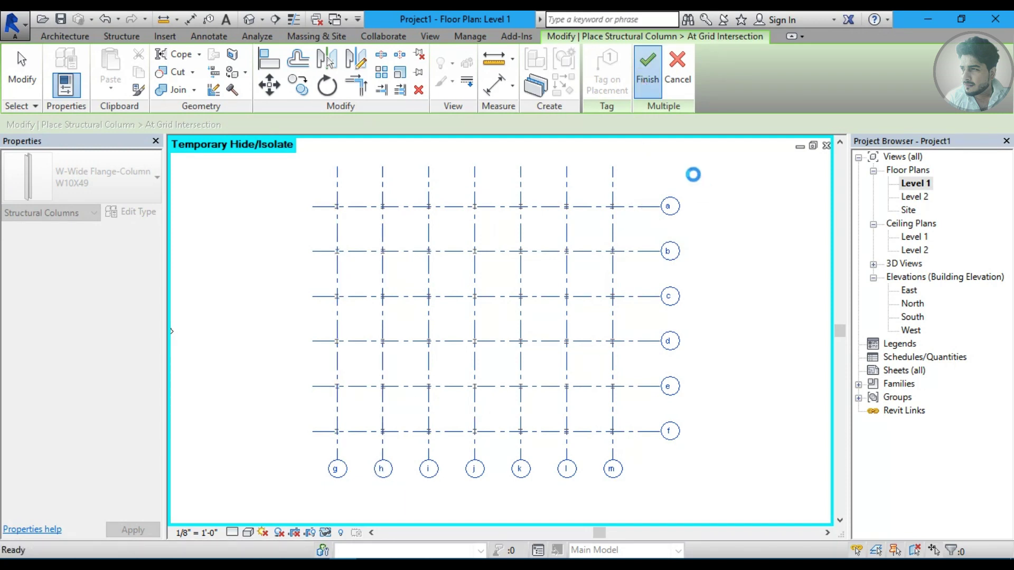
- Orbit the 3D view to inspect the columns, select them all, and return to Level 1
{"action": "left_click", "coordinate": [250, 22]}
{"action": "scroll", "coordinate": [545, 380], "scroll_direction": "down", "scroll_amount": 3}
{"action": "mouse_move", "coordinate": [545, 370]}
{"action": "middle_mouse_down", "text": "shift"}
{"action": "mouse_move", "coordinate": [501, 386]}
{"action": "mouse_move", "coordinate": [657, 402]}
{"action": "mouse_move", "coordinate": [663, 308]}
{"action": "mouse_move", "coordinate": [524, 263]}
{"action": "mouse_move", "coordinate": [403, 315]}
{"action": "mouse_move", "coordinate": [500, 331]}
{"action": "mouse_move", "coordinate": [489, 327]}
{"action": "mouse_move", "coordinate": [494, 340]}
{"action": "mouse_move", "coordinate": [517, 344]}
{"action": "mouse_move", "coordinate": [505, 338]}
{"action": "mouse_move", "coordinate": [525, 336]}
{"action": "mouse_move", "coordinate": [501, 318]}
{"action": "mouse_move", "coordinate": [589, 333]}
{"action": "mouse_move", "coordinate": [502, 311]}
{"action": "mouse_move", "coordinate": [743, 242]}
{"action": "middle_mouse_up", "text": "shift"}
{"action": "key", "text": "Escape"}
{"action": "left_click_drag", "start_coordinate": [742, 241], "coordinate": [338, 403]}
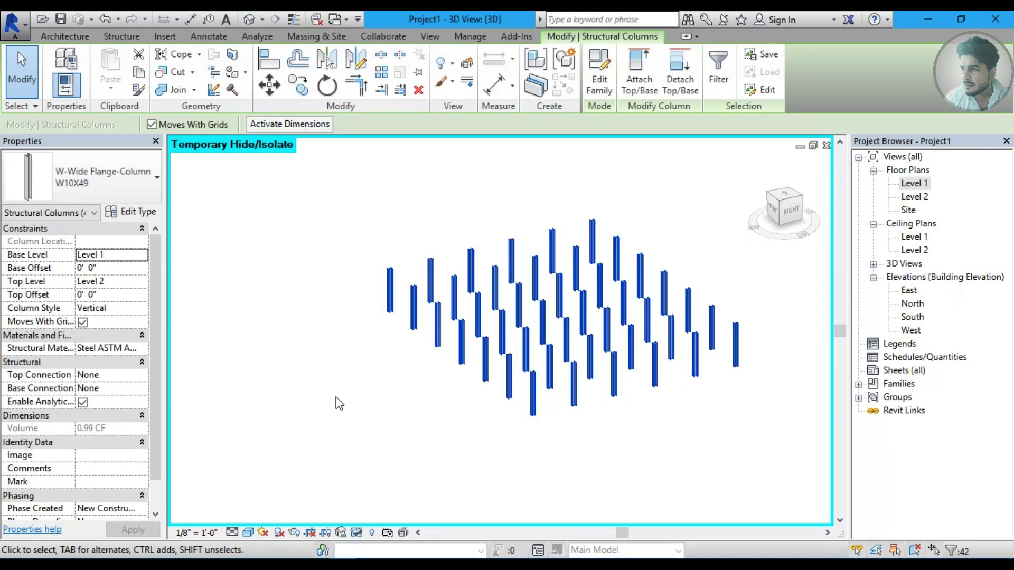
{"action": "double_click", "coordinate": [915, 183]}
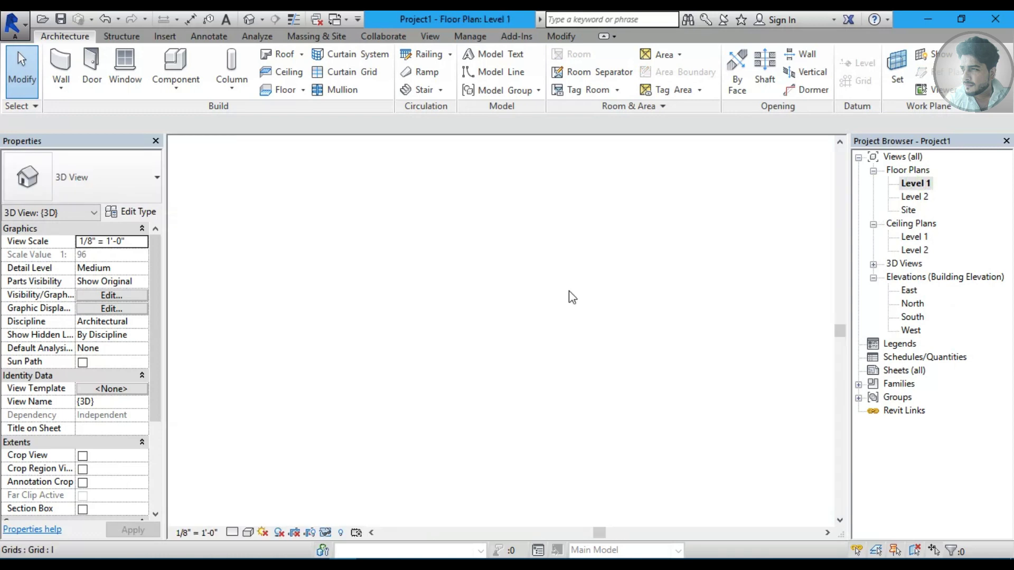
- Start a structural column and browse from Load Family up to the family library
{"action": "left_click", "coordinate": [231, 81]}
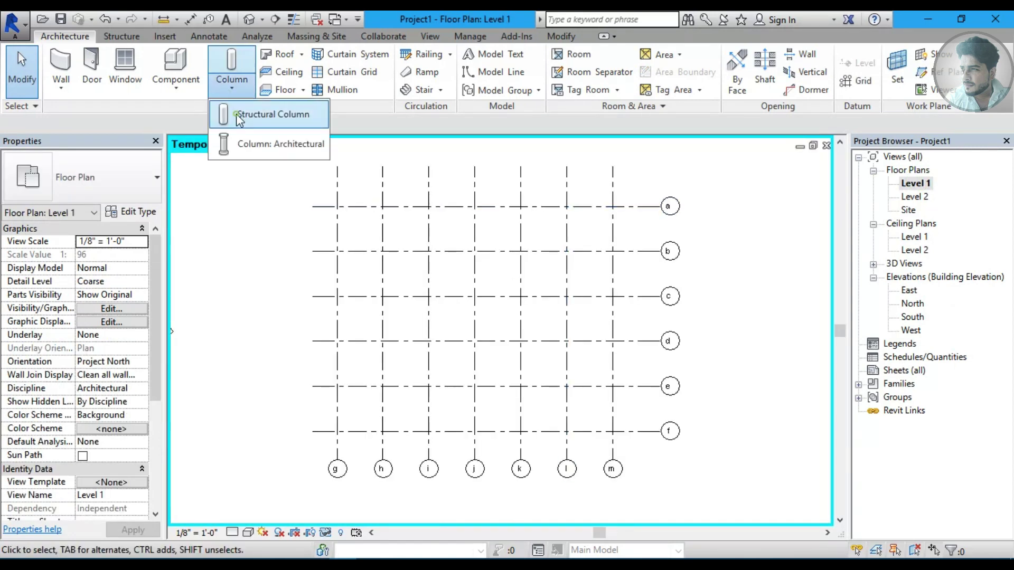
{"action": "left_click", "coordinate": [236, 113]}
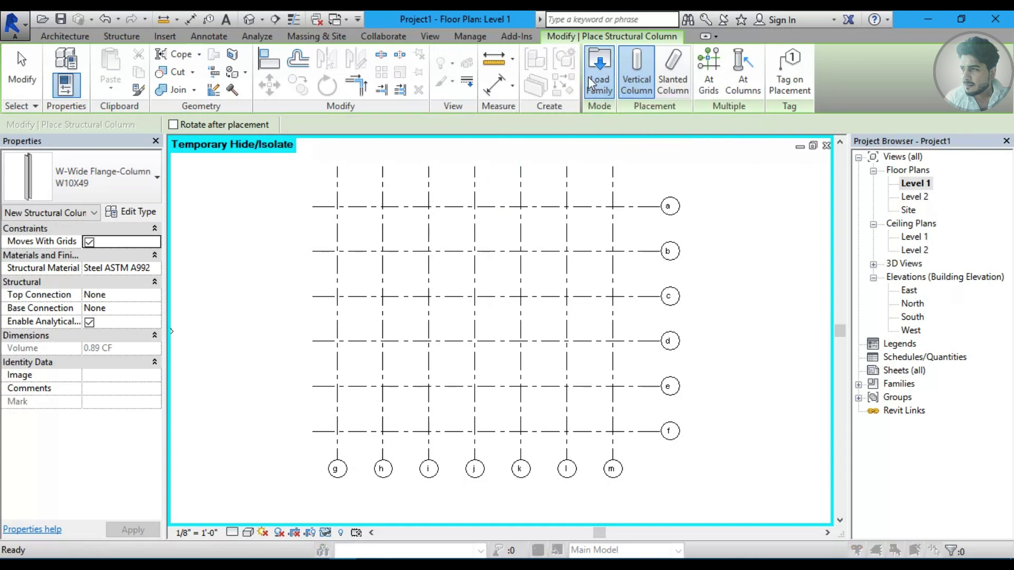
{"action": "left_click", "coordinate": [590, 84]}
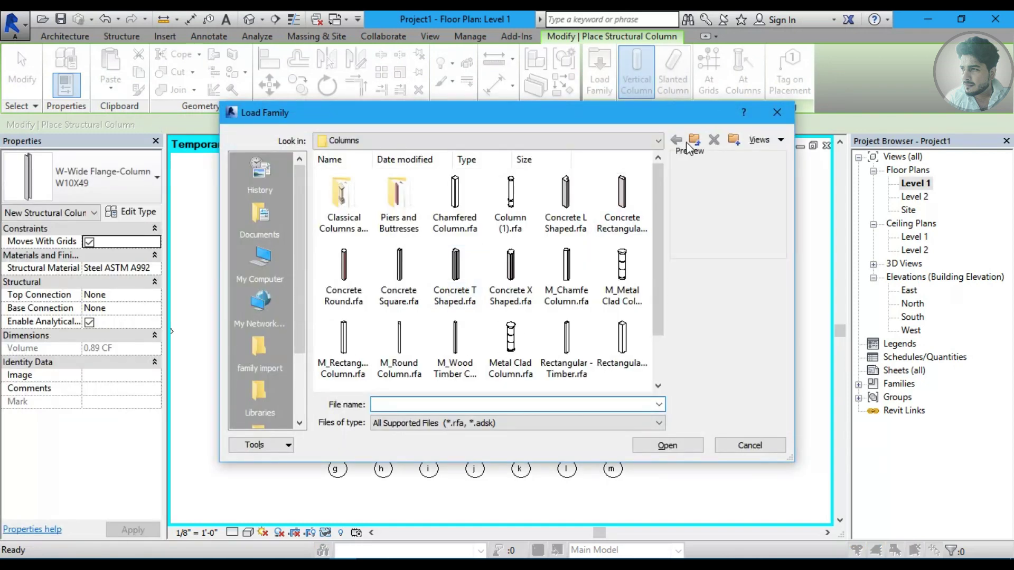
{"action": "left_click", "coordinate": [692, 142]}
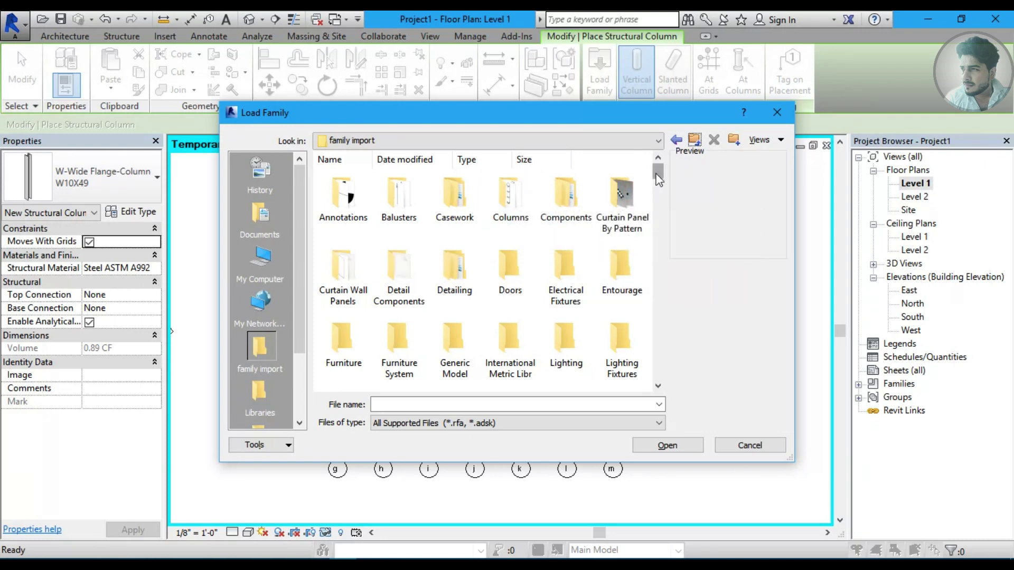
{"action": "left_click_drag", "start_coordinate": [657, 172], "coordinate": [660, 194]}
{"action": "left_click", "coordinate": [399, 338]}
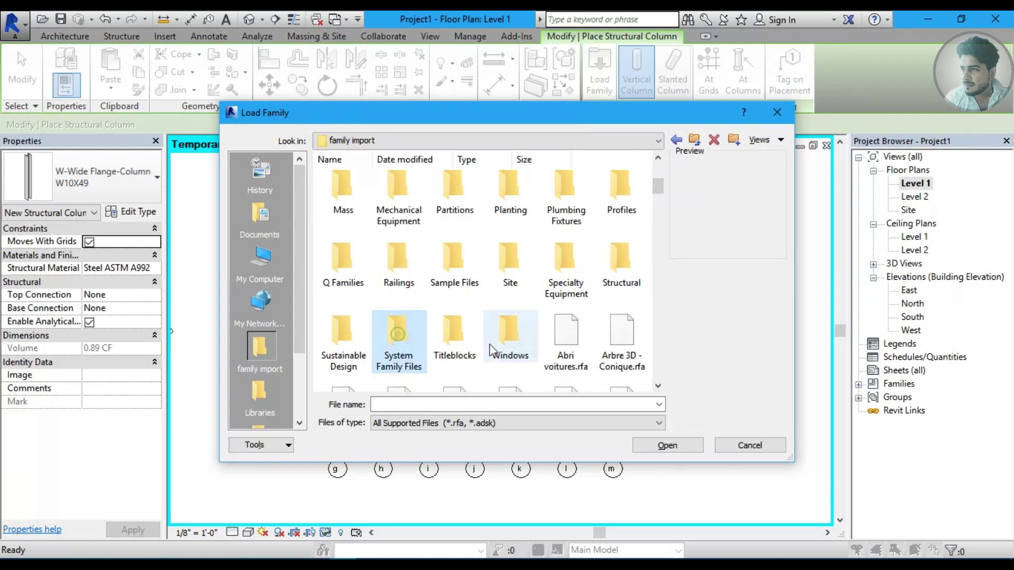
- Navigate to Structural > Columns > Concrete and load Concrete Rectangular.rfa
{"action": "double_click", "coordinate": [613, 264]}
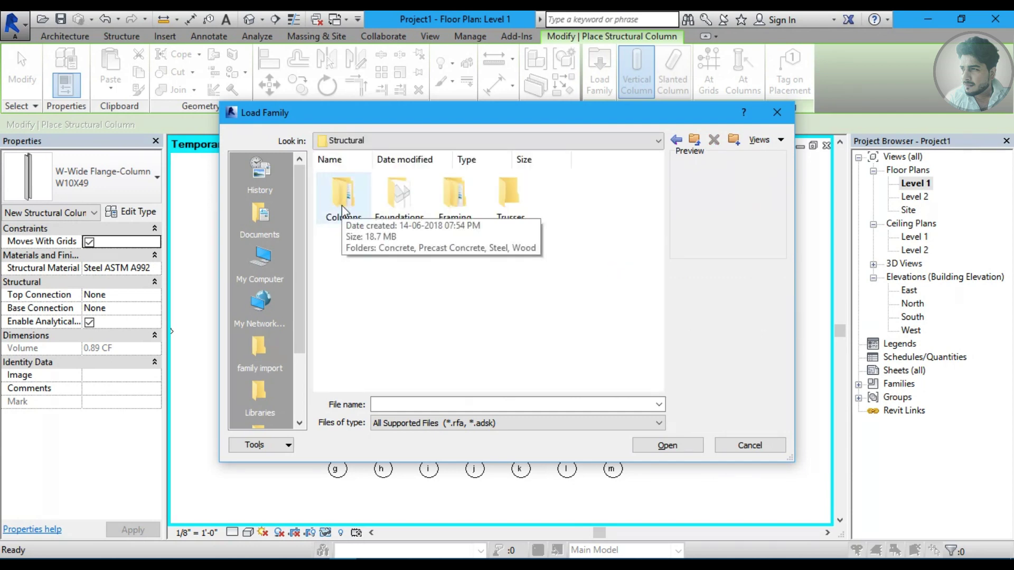
{"action": "double_click", "coordinate": [342, 206]}
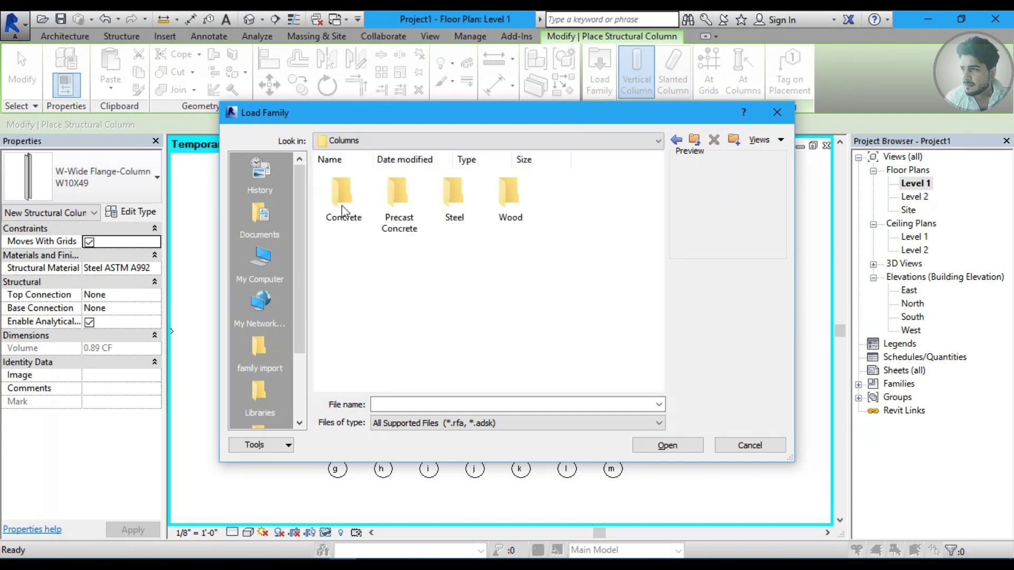
{"action": "double_click", "coordinate": [455, 198]}
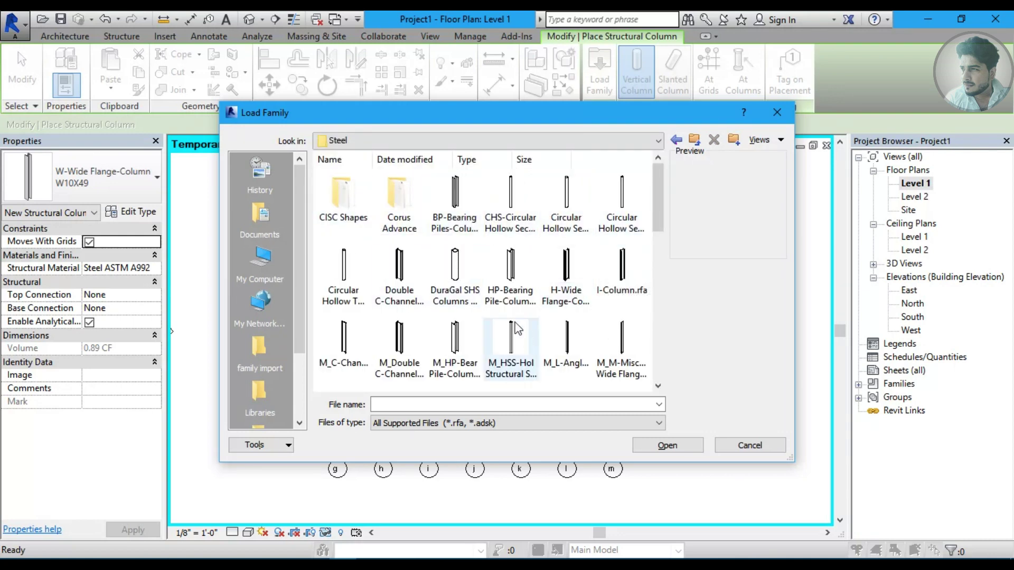
{"action": "scroll", "coordinate": [516, 323], "scroll_direction": "down", "scroll_amount": 2}
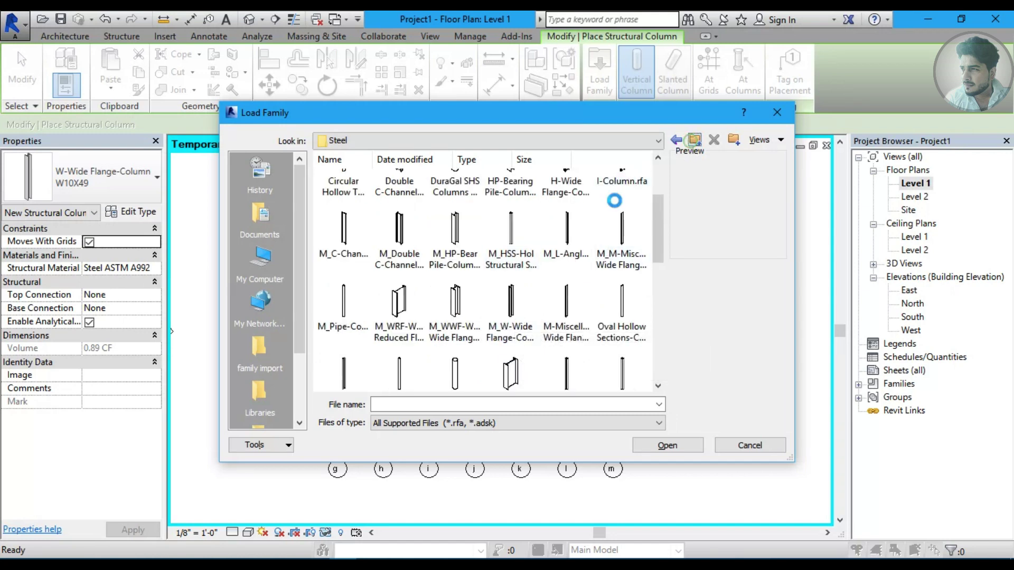
{"action": "left_click", "coordinate": [694, 140]}
{"action": "double_click", "coordinate": [346, 209]}
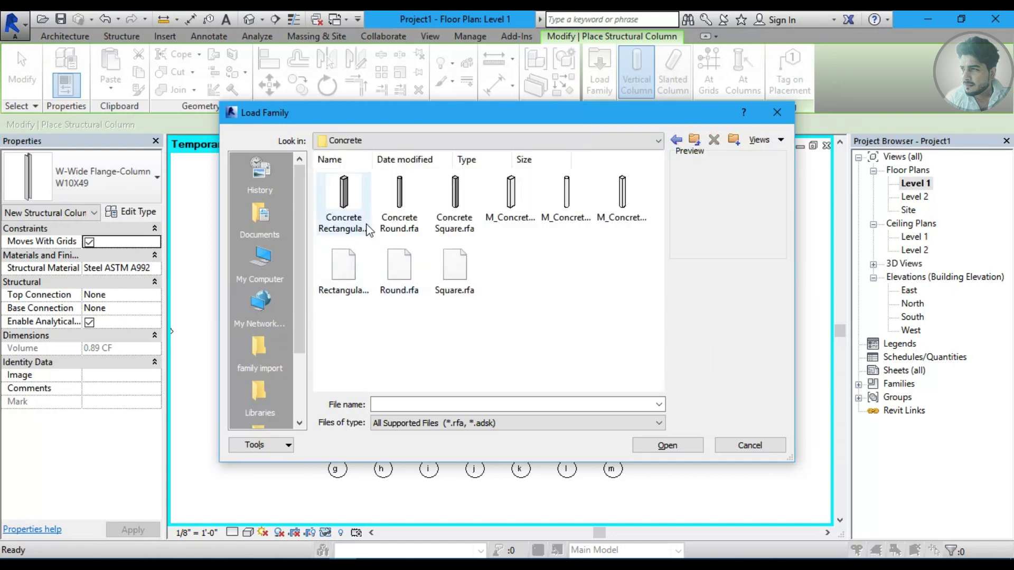
{"action": "left_click", "coordinate": [351, 214]}
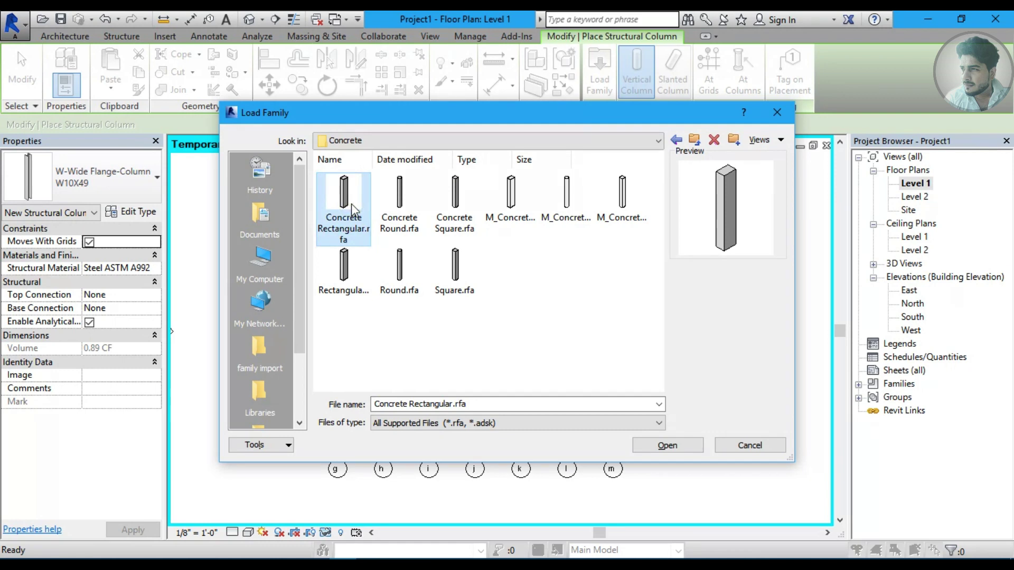
{"action": "left_click", "coordinate": [667, 446]}
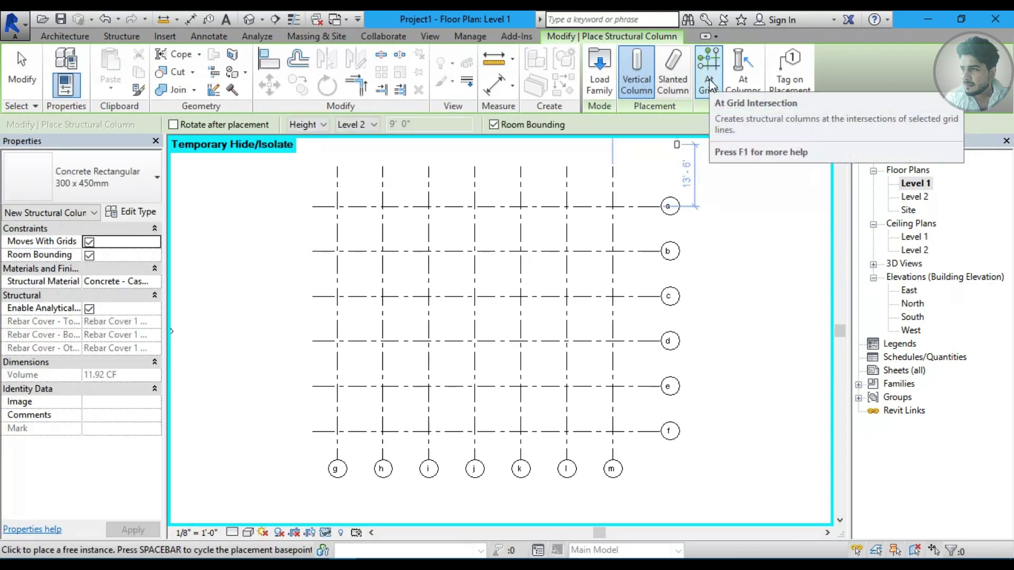
- Place Concrete Rectangular columns at every grid intersection and check them in 3D
{"action": "left_click", "coordinate": [708, 74]}
{"action": "mouse_move", "coordinate": [624, 182]}
{"action": "left_mouse_down"}
{"action": "mouse_move", "coordinate": [305, 426]}
{"action": "mouse_move", "coordinate": [302, 439]}
{"action": "left_mouse_up"}
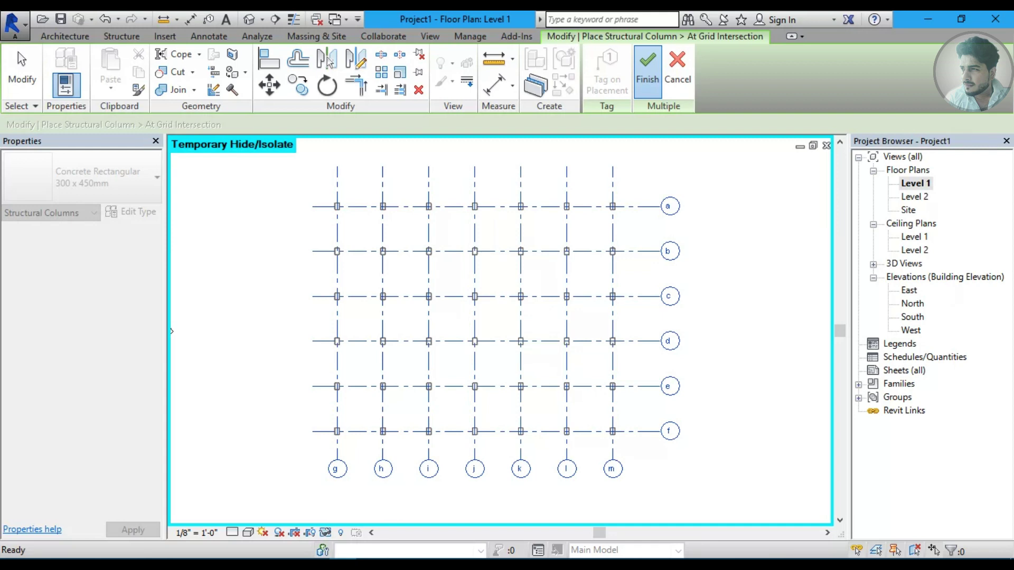
{"action": "left_click", "coordinate": [248, 20]}
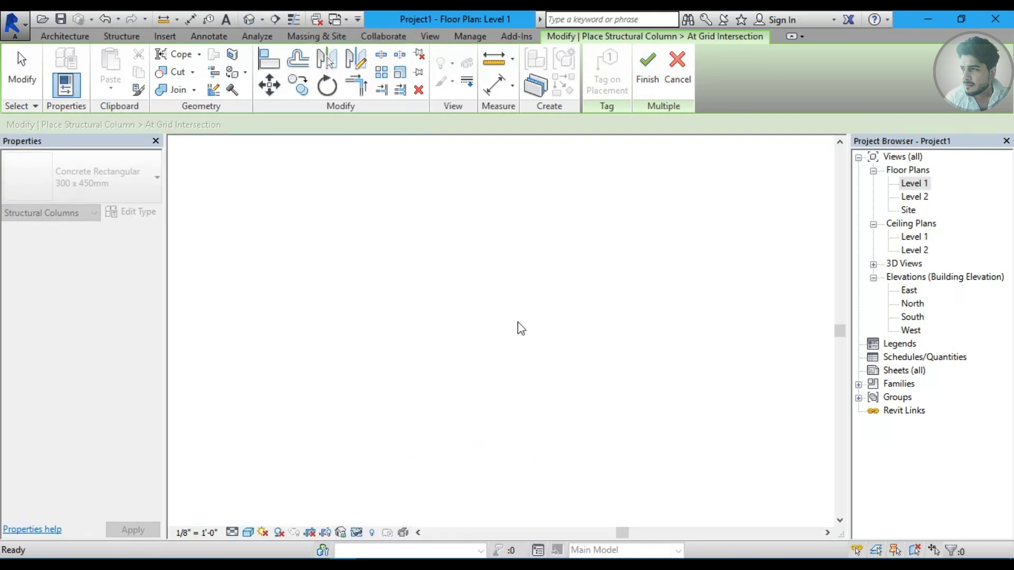
{"action": "key", "text": "Escape"}
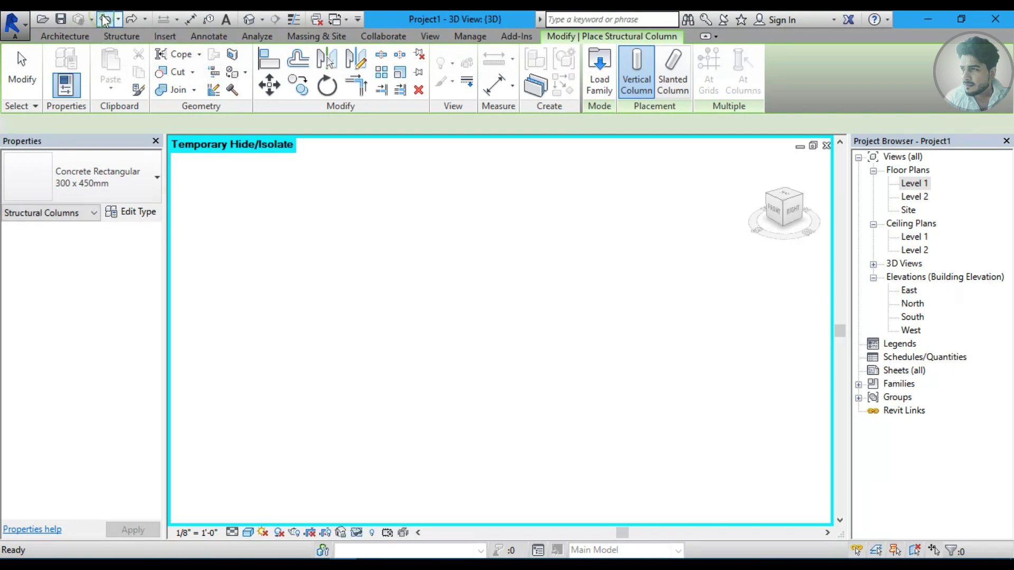
- Undo three times to restore the W10X49 steel columns, ending on the Level 1 plan
{"action": "left_click", "coordinate": [105, 20]}
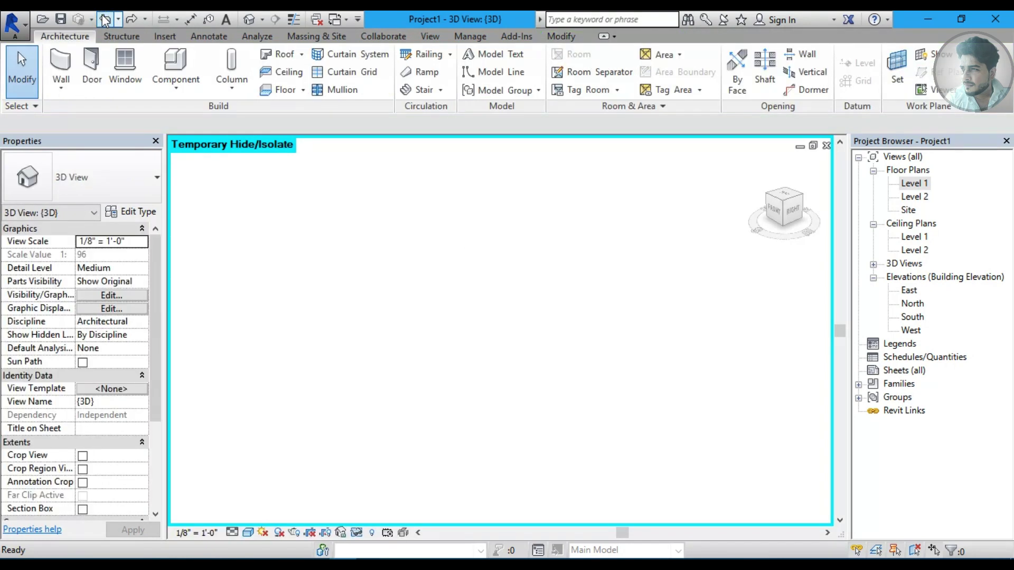
{"action": "left_click", "coordinate": [105, 20]}
{"action": "left_click", "coordinate": [105, 20]}
{"action": "double_click", "coordinate": [912, 183]}
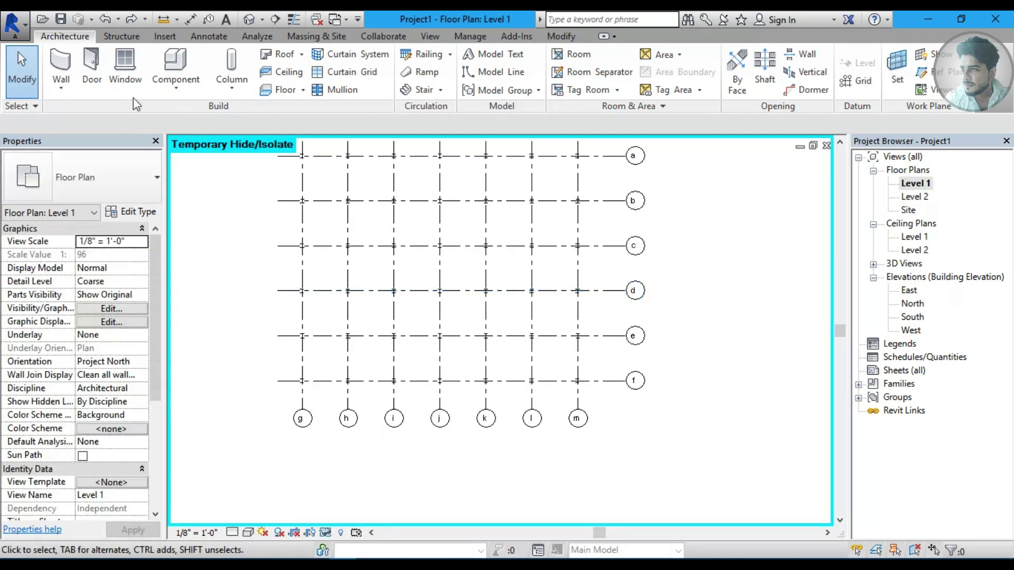
- Draw a slanted W10X49 column from grid g to grid h, then view it in 3D
{"action": "left_click", "coordinate": [226, 90]}
{"action": "left_click", "coordinate": [233, 118]}
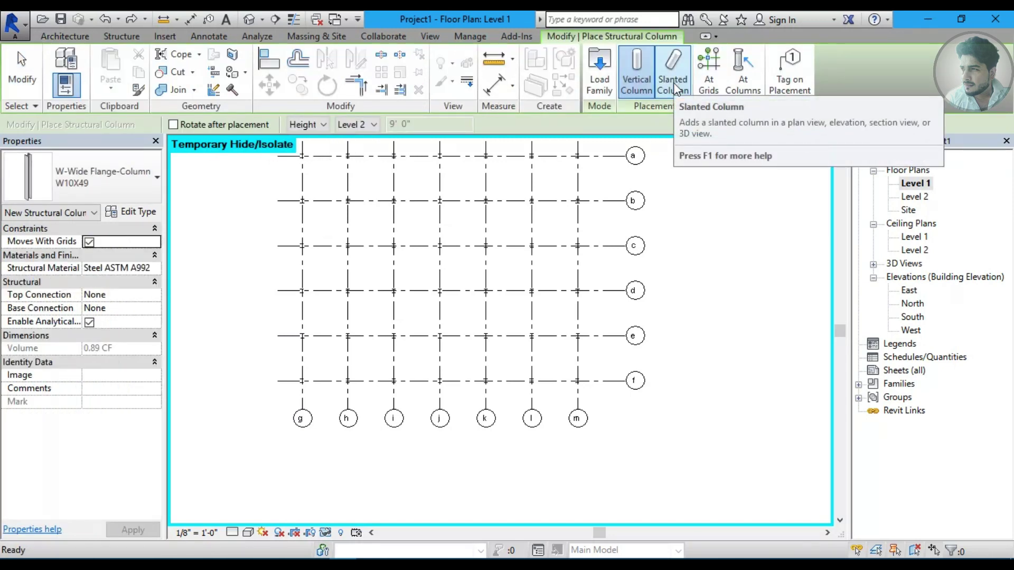
{"action": "left_click", "coordinate": [674, 82]}
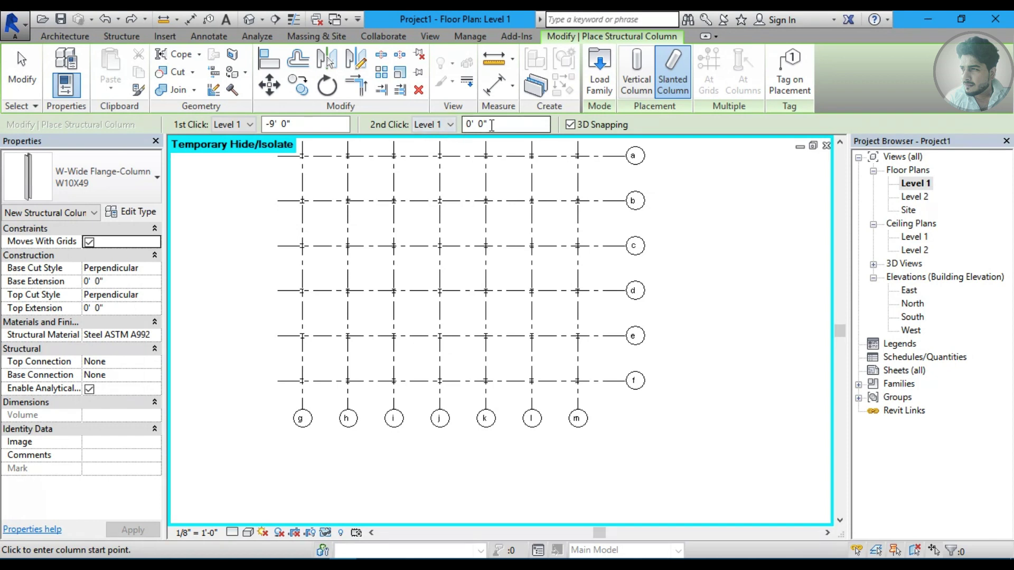
{"action": "scroll", "coordinate": [317, 409], "scroll_direction": "up", "scroll_amount": 3}
{"action": "scroll", "coordinate": [309, 376], "scroll_direction": "up", "scroll_amount": 2}
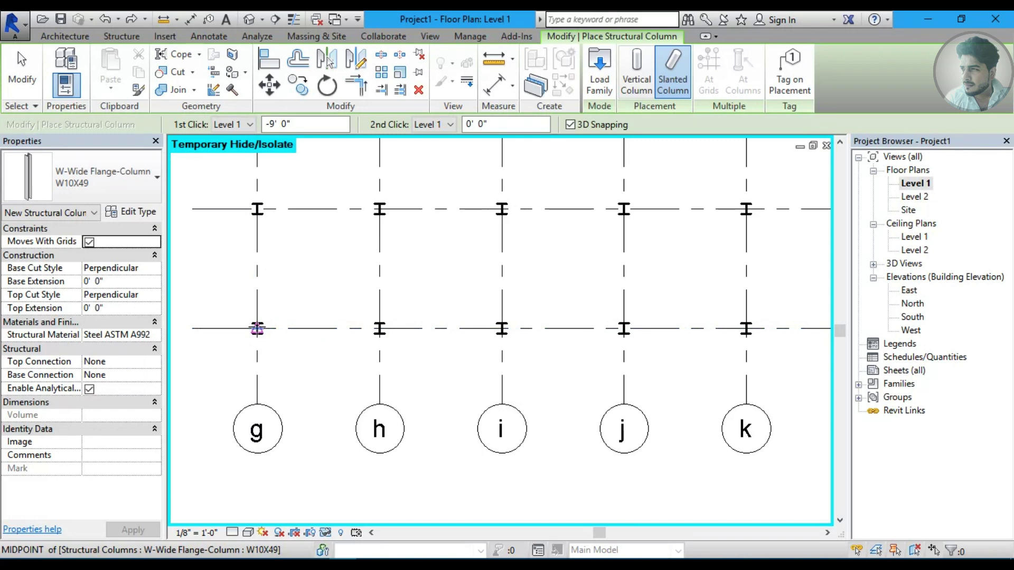
{"action": "left_click", "coordinate": [257, 329]}
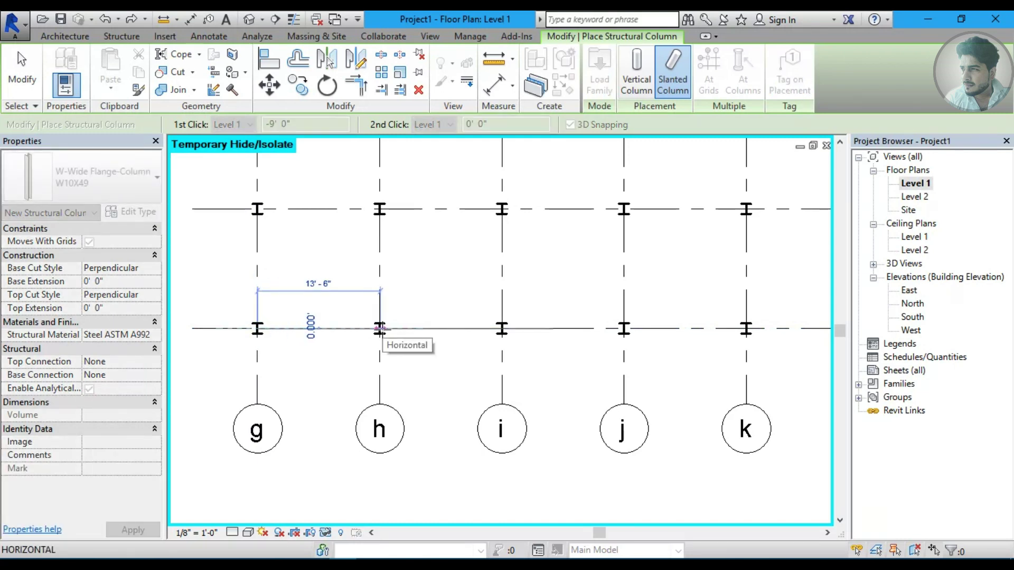
{"action": "left_click", "coordinate": [423, 264]}
{"action": "right_click", "coordinate": [423, 262]}
{"action": "left_click", "coordinate": [454, 281]}
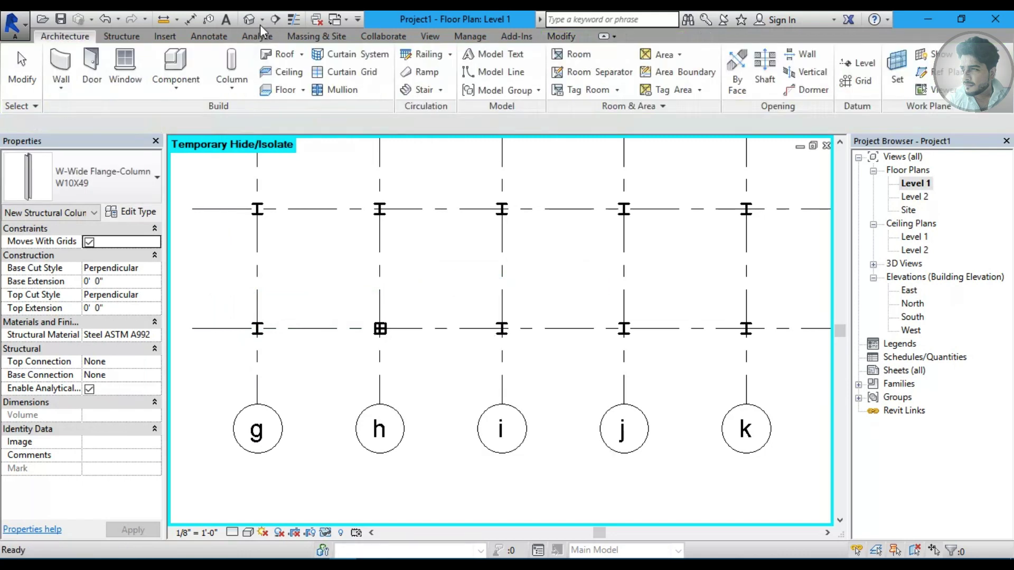
{"action": "left_click", "coordinate": [252, 20]}
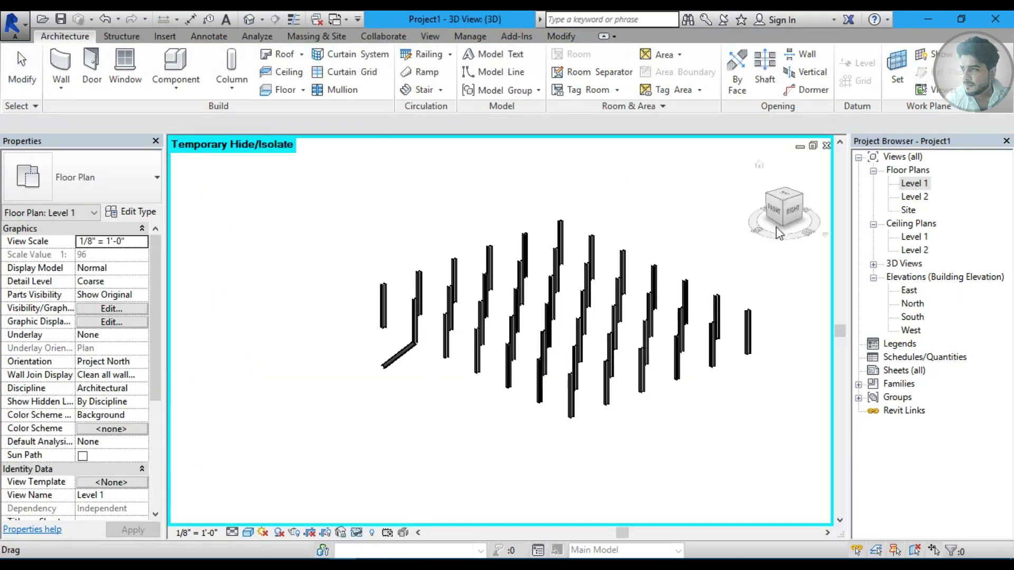
- View the model from the front and drag the slanted column's base further down
{"action": "left_click", "coordinate": [775, 217]}
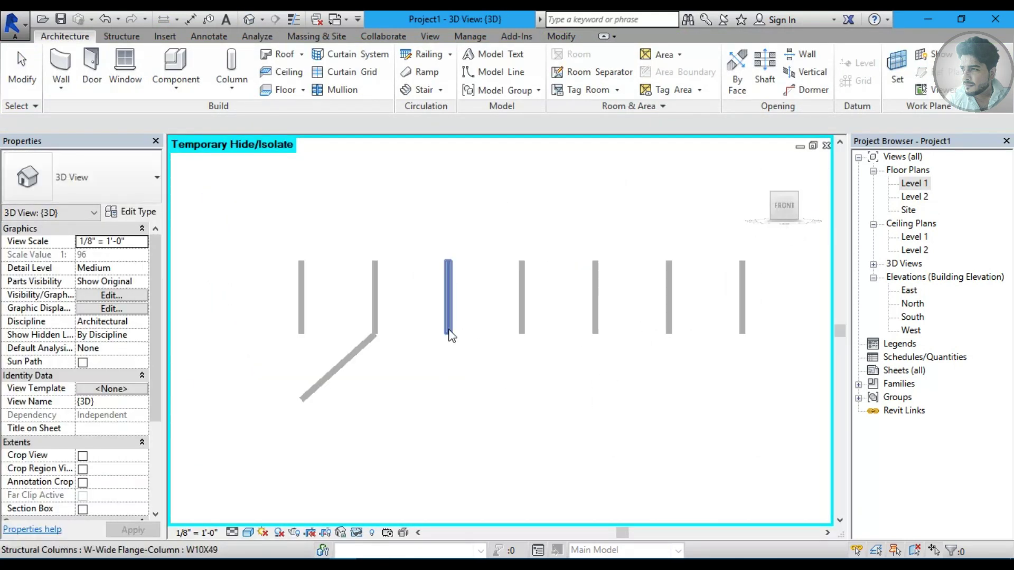
{"action": "scroll", "coordinate": [451, 336], "scroll_direction": "up", "scroll_amount": 1}
{"action": "scroll", "coordinate": [273, 355], "scroll_direction": "up", "scroll_amount": 2}
{"action": "scroll", "coordinate": [330, 347], "scroll_direction": "up", "scroll_amount": 1}
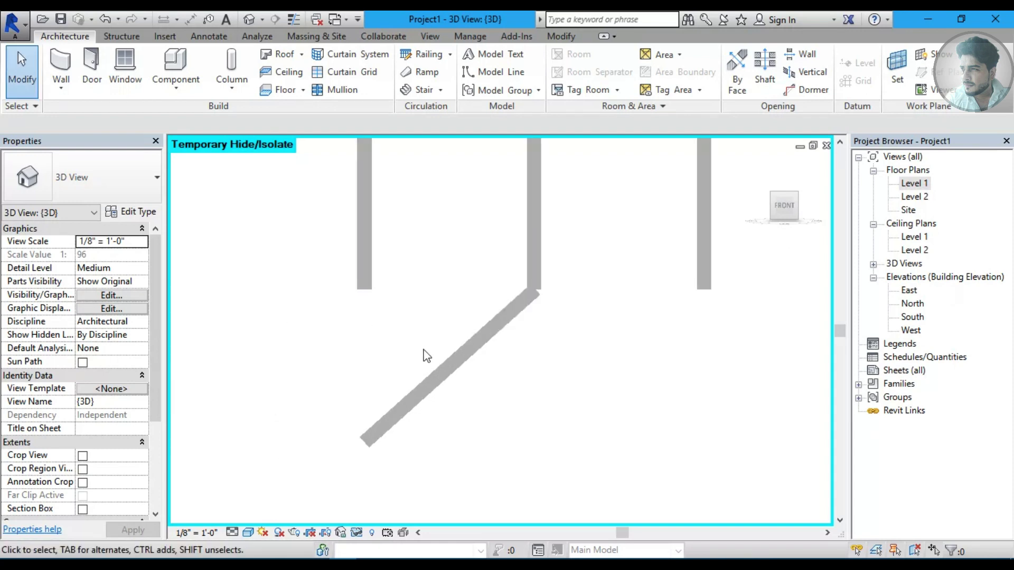
{"action": "left_click", "coordinate": [450, 369]}
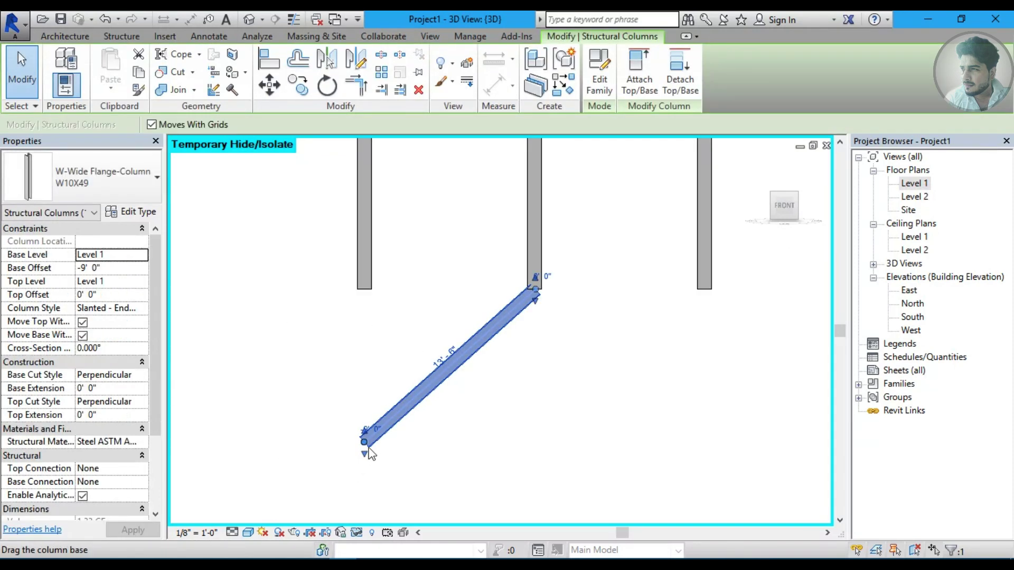
{"action": "left_click_drag", "start_coordinate": [370, 453], "coordinate": [372, 423]}
{"action": "scroll", "coordinate": [372, 423], "scroll_direction": "up", "scroll_amount": 1}
{"action": "scroll", "coordinate": [375, 427], "scroll_direction": "up", "scroll_amount": 1}
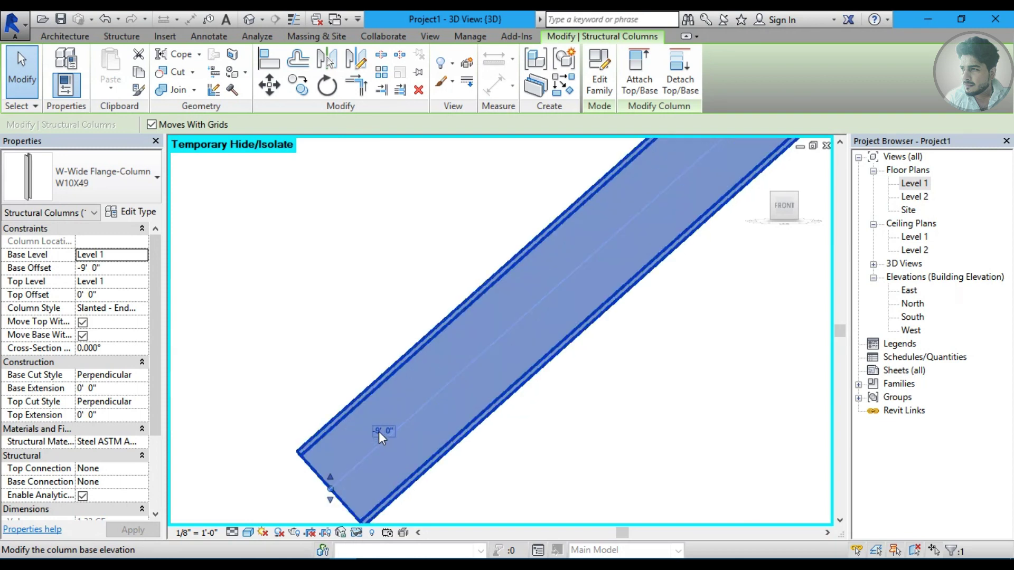
{"action": "scroll", "coordinate": [672, 298], "scroll_direction": "down", "scroll_amount": 1}
{"action": "scroll", "coordinate": [695, 240], "scroll_direction": "down", "scroll_amount": 1}
{"action": "scroll", "coordinate": [604, 289], "scroll_direction": "down", "scroll_amount": 2}
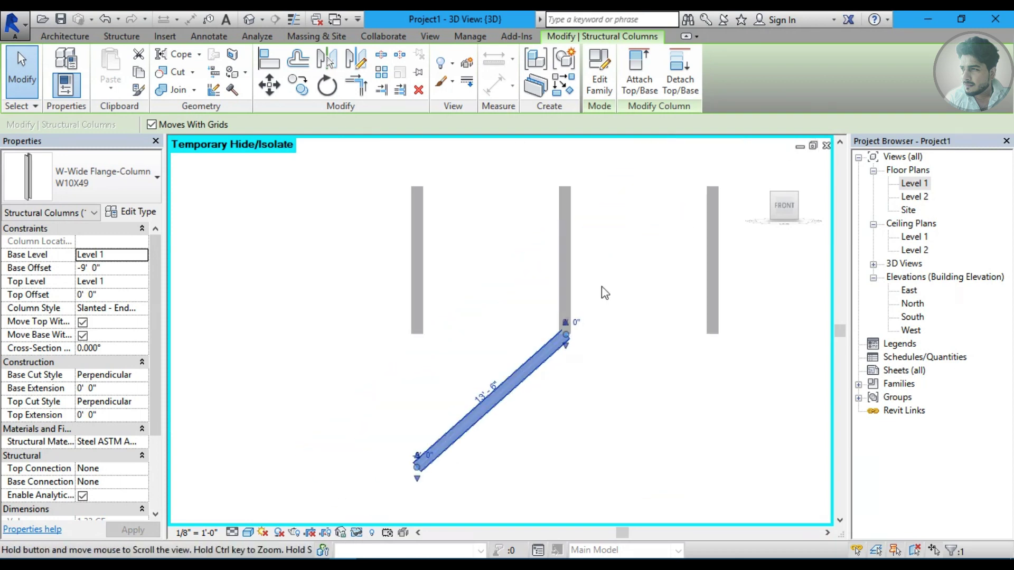
{"action": "scroll", "coordinate": [556, 345], "scroll_direction": "up", "scroll_amount": 1}
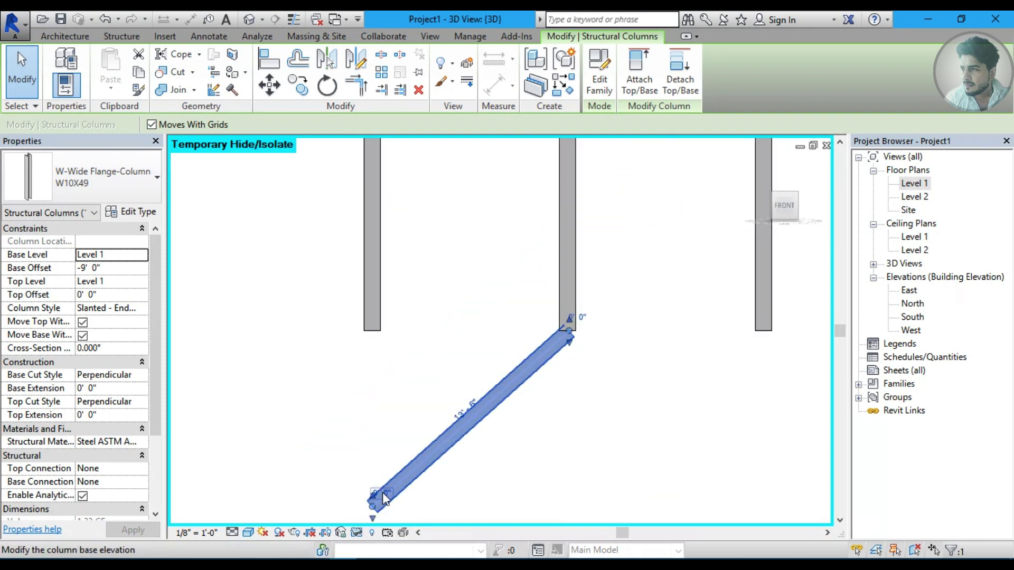
- Set the column's base offset to -1' 0", then cancel the invalid 0' offset
{"action": "left_click", "coordinate": [387, 497]}
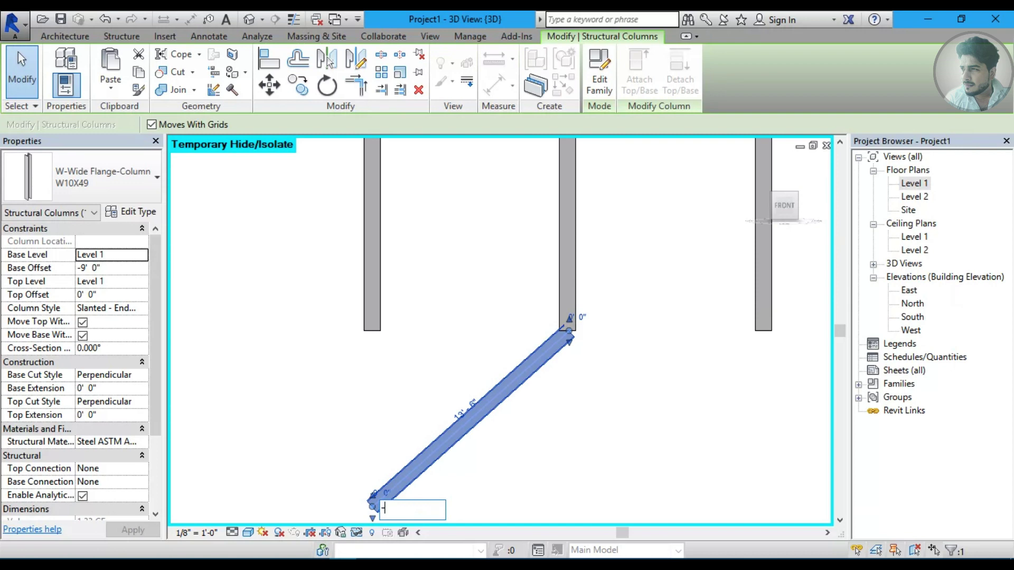
{"action": "type", "text": "-1"}
{"action": "key", "text": "Return"}
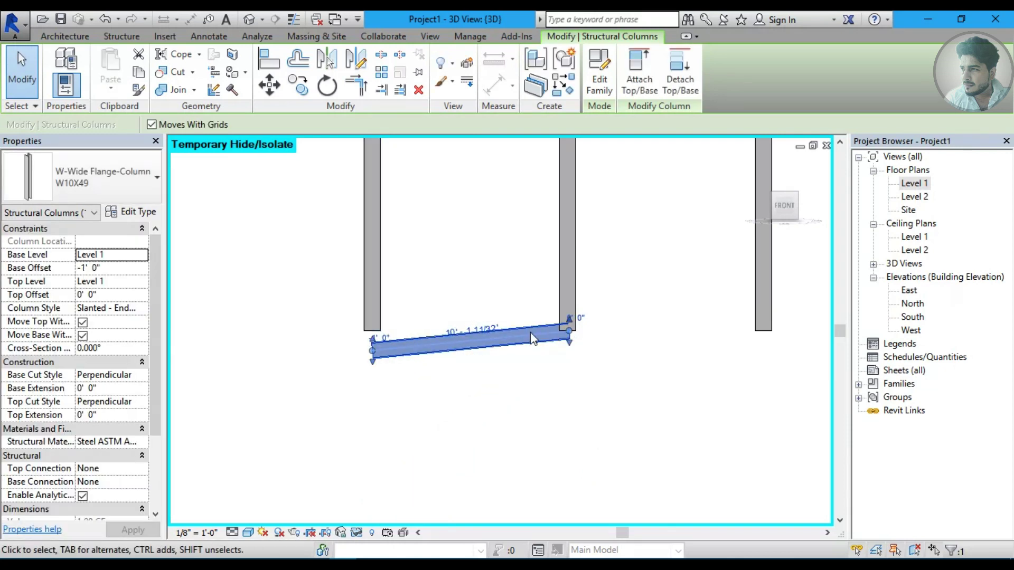
{"action": "left_click", "coordinate": [382, 338]}
{"action": "type", "text": "0"}
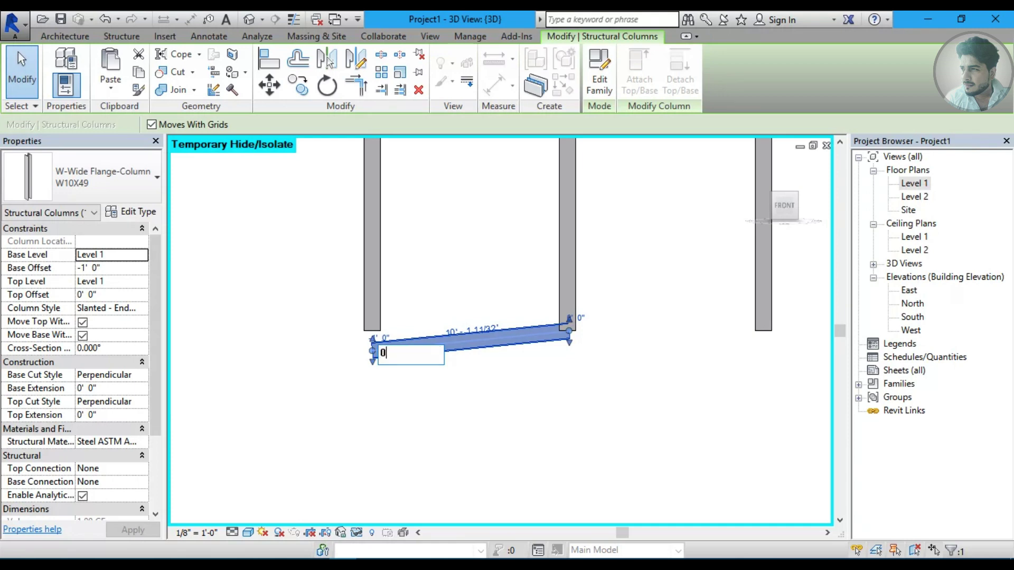
{"action": "key", "text": "Return"}
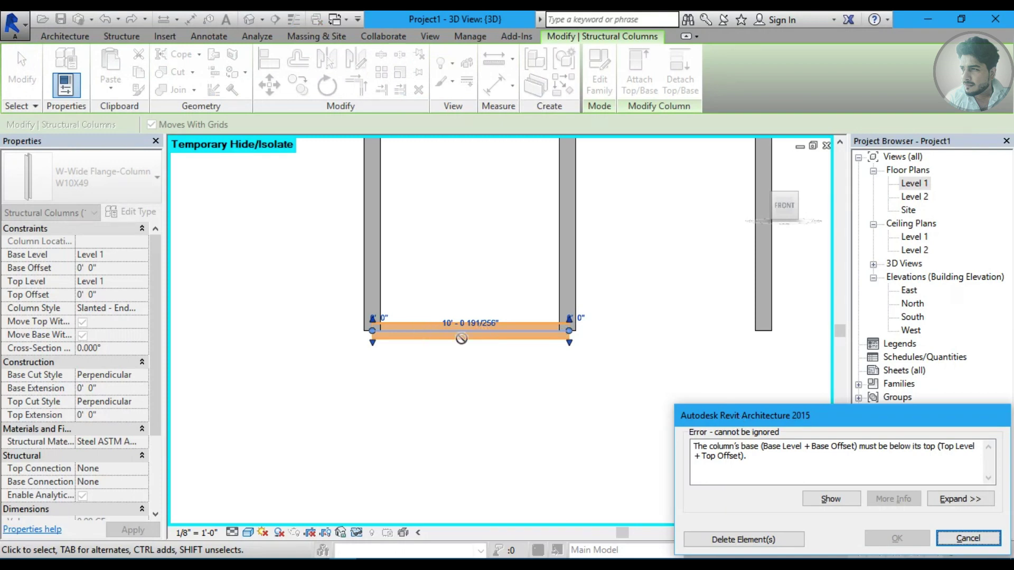
{"action": "left_click", "coordinate": [984, 538]}
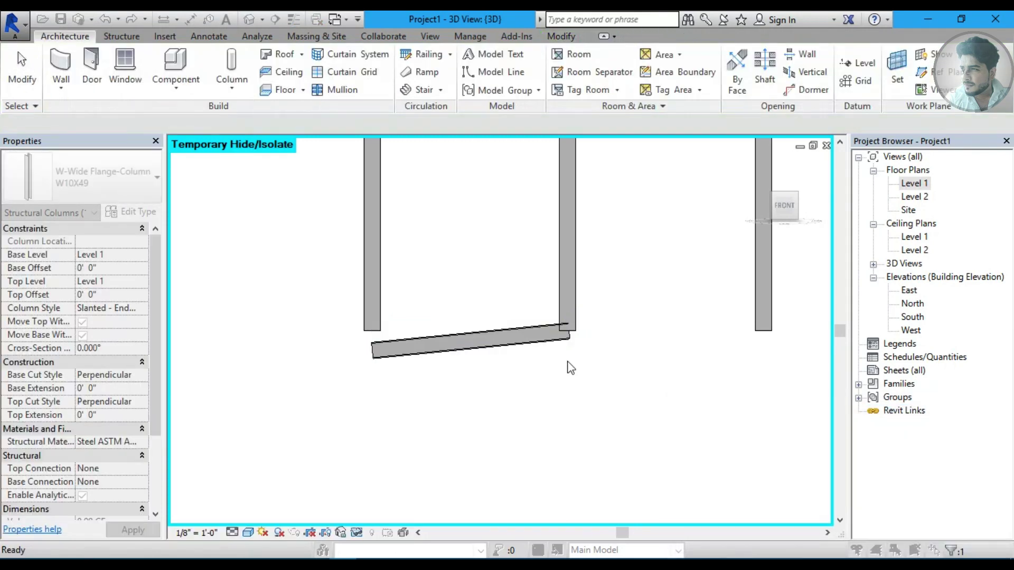
- Reposition the slanted column's base and top ends, then delete the column
{"action": "left_click", "coordinate": [448, 363]}
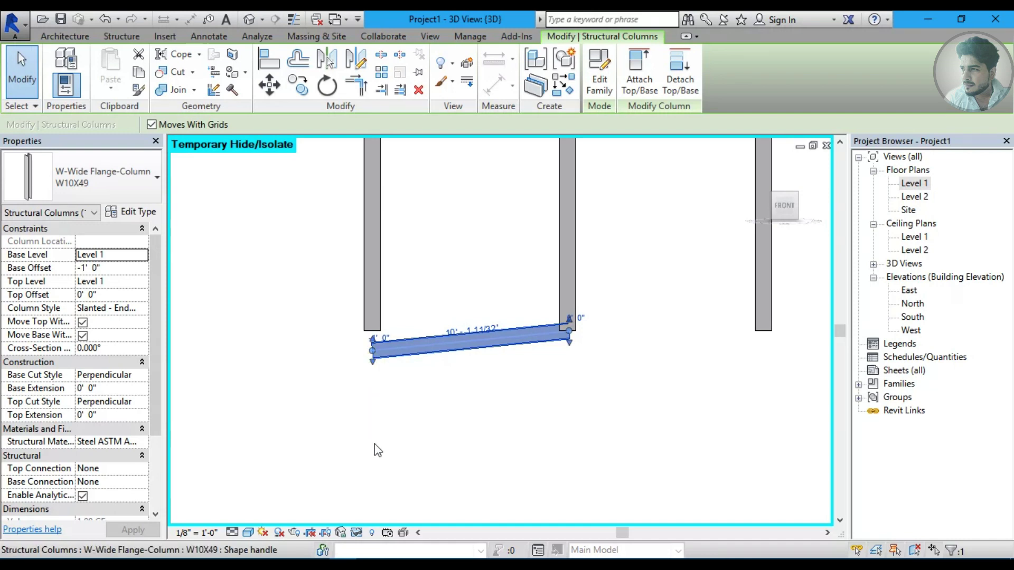
{"action": "left_click_drag", "start_coordinate": [378, 450], "coordinate": [377, 455]}
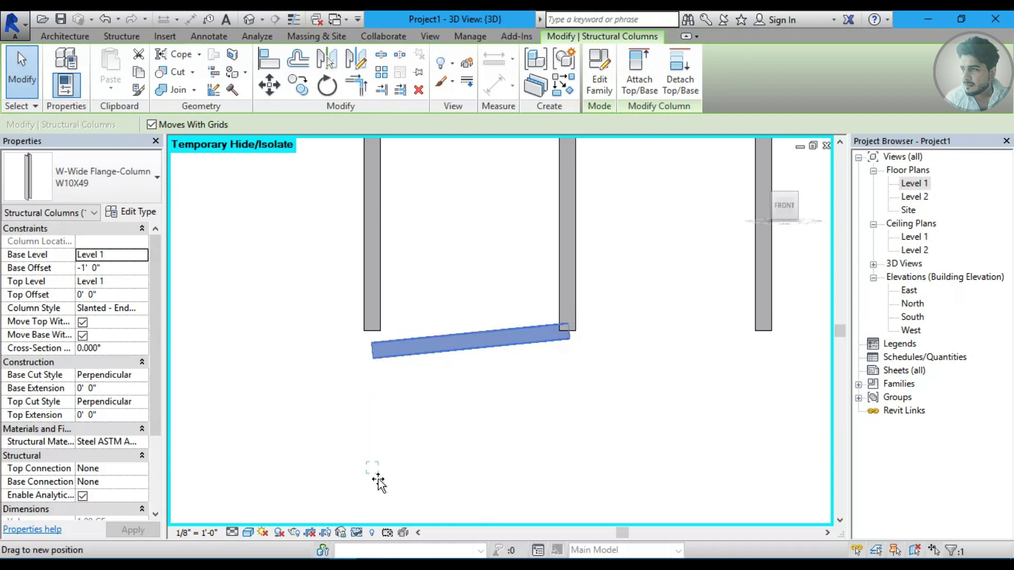
{"action": "left_click_drag", "start_coordinate": [378, 482], "coordinate": [372, 478]}
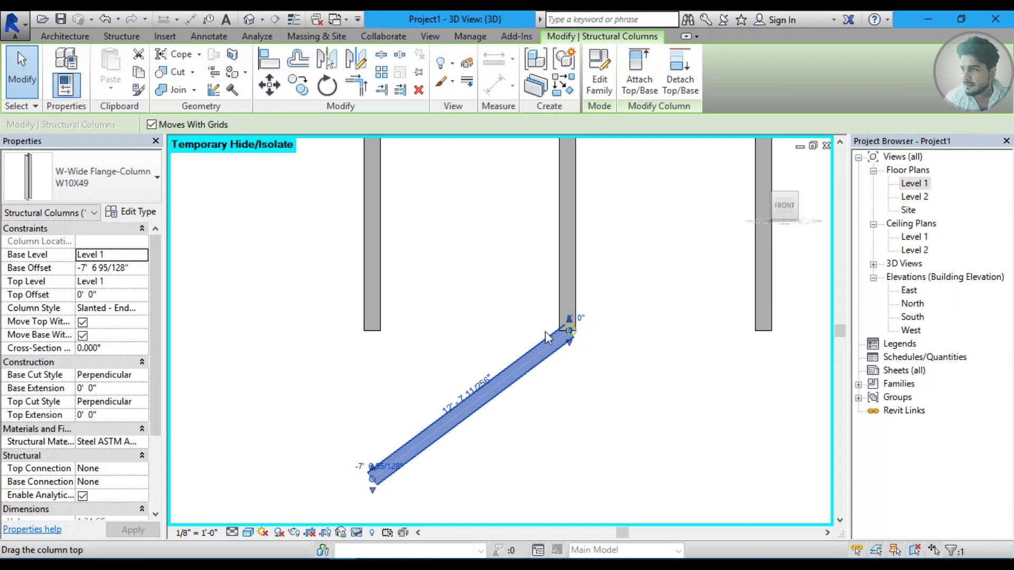
{"action": "left_click", "coordinate": [466, 332]}
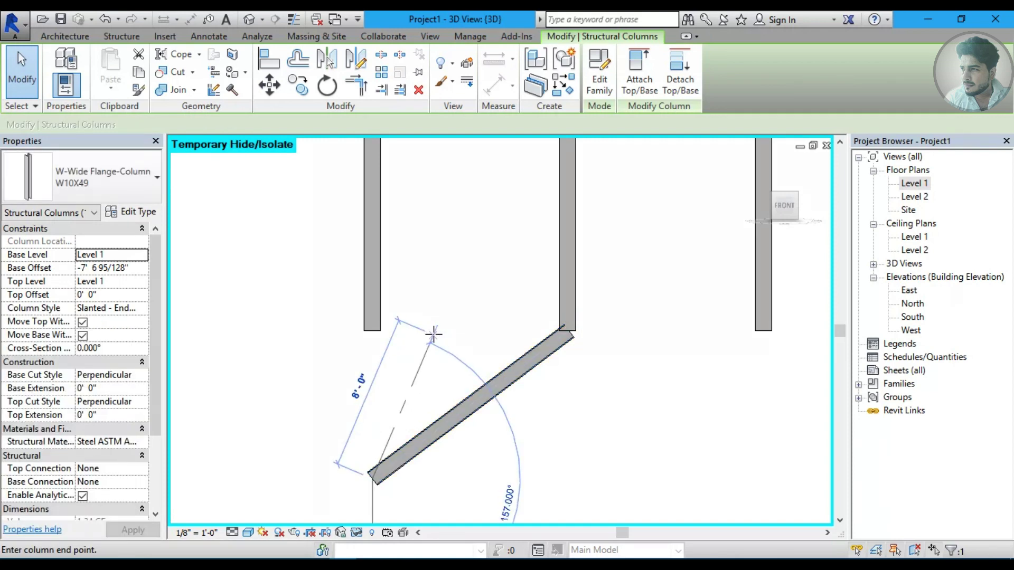
{"action": "left_click", "coordinate": [433, 333]}
{"action": "left_click", "coordinate": [414, 335]}
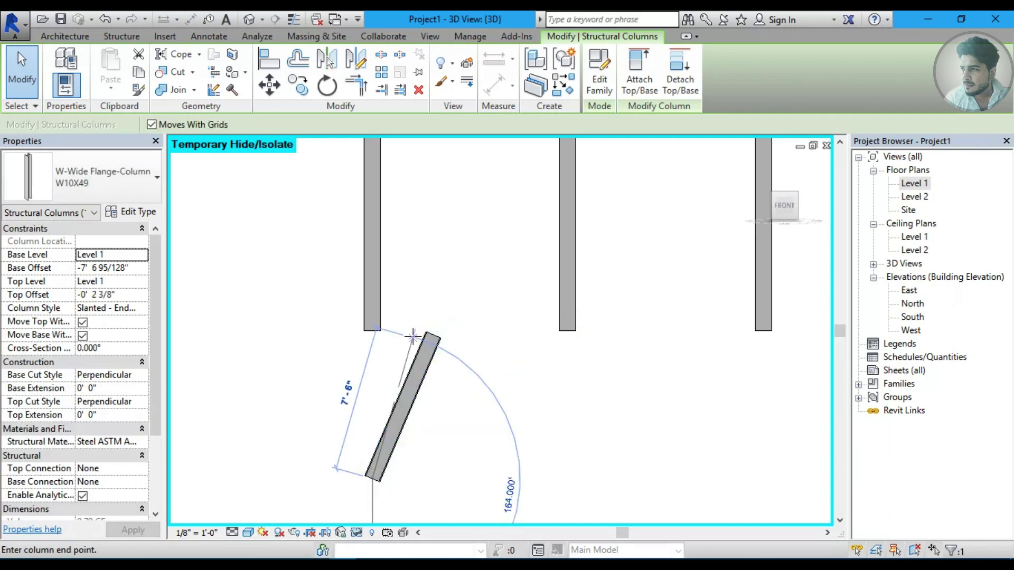
{"action": "left_click", "coordinate": [413, 336]}
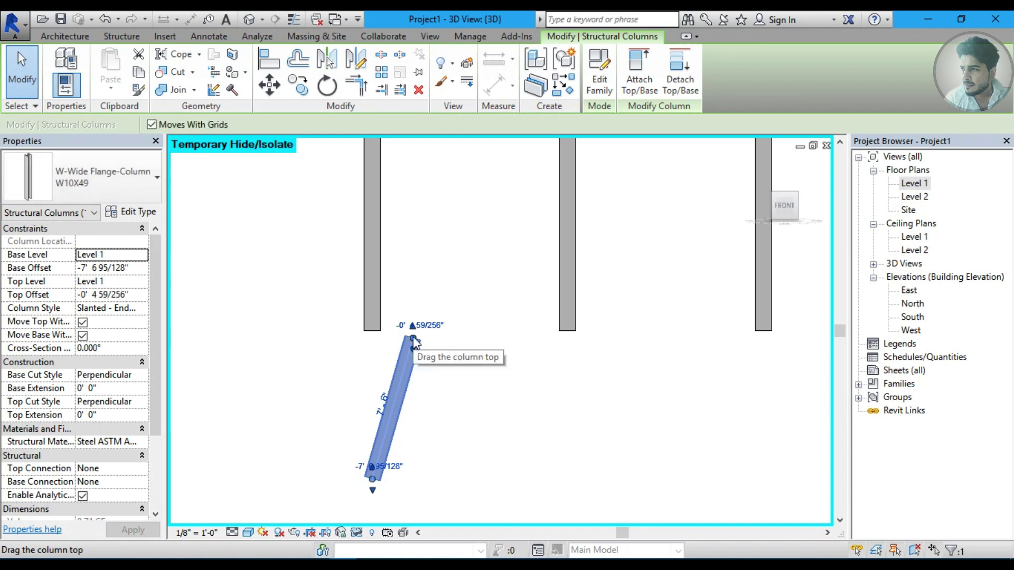
{"action": "left_click", "coordinate": [417, 89]}
{"action": "double_click", "coordinate": [914, 182]}
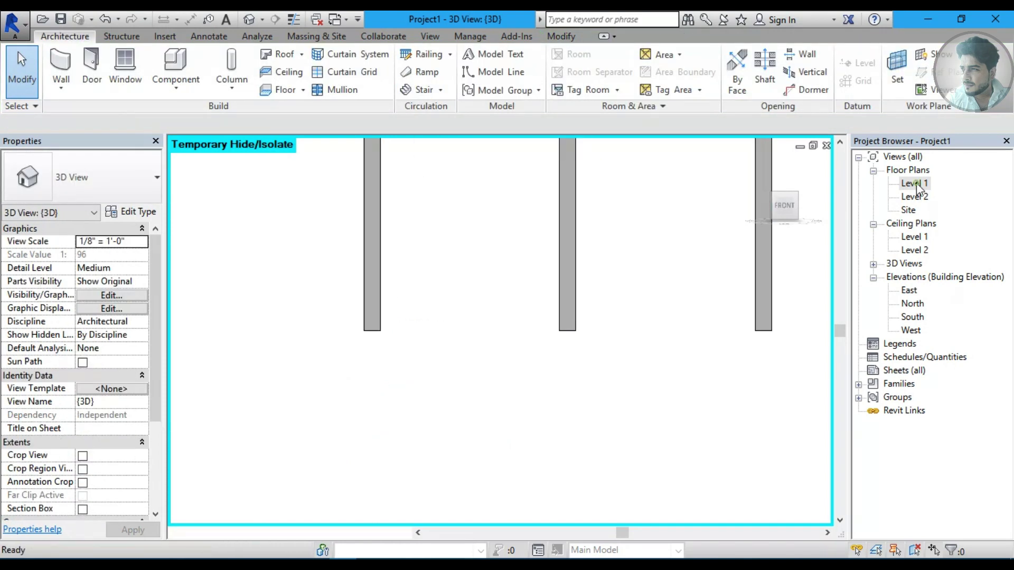
- Delete all 42 W10X49 structural columns at the Level 1 grid intersections, undoing an accidental grid move first
{"action": "scroll", "coordinate": [488, 274], "scroll_direction": "down", "scroll_amount": 3}
{"action": "scroll", "coordinate": [486, 272], "scroll_direction": "down", "scroll_amount": 2}
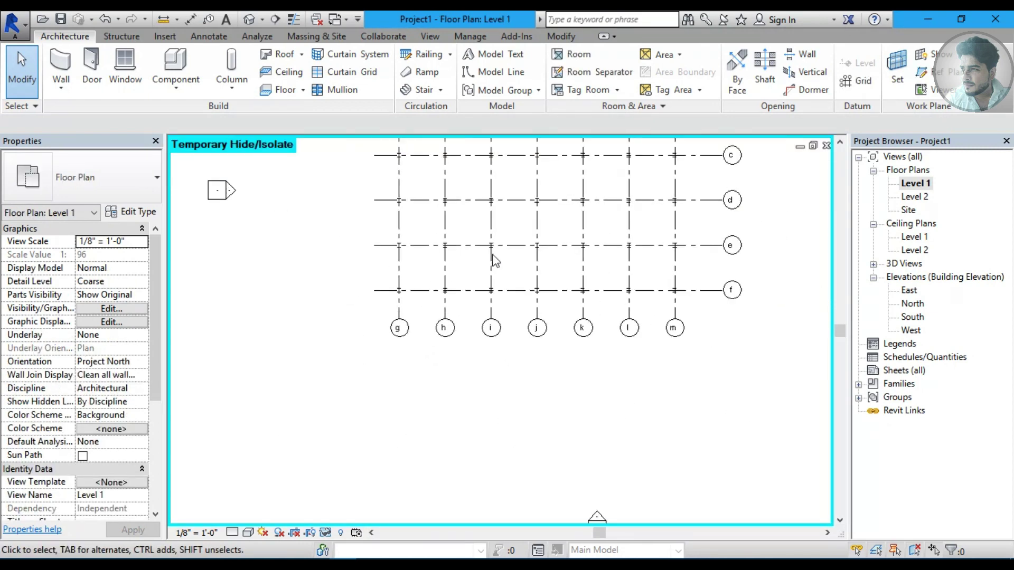
{"action": "scroll", "coordinate": [494, 260], "scroll_direction": "down", "scroll_amount": 2}
{"action": "left_click_drag", "start_coordinate": [372, 214], "coordinate": [397, 249]}
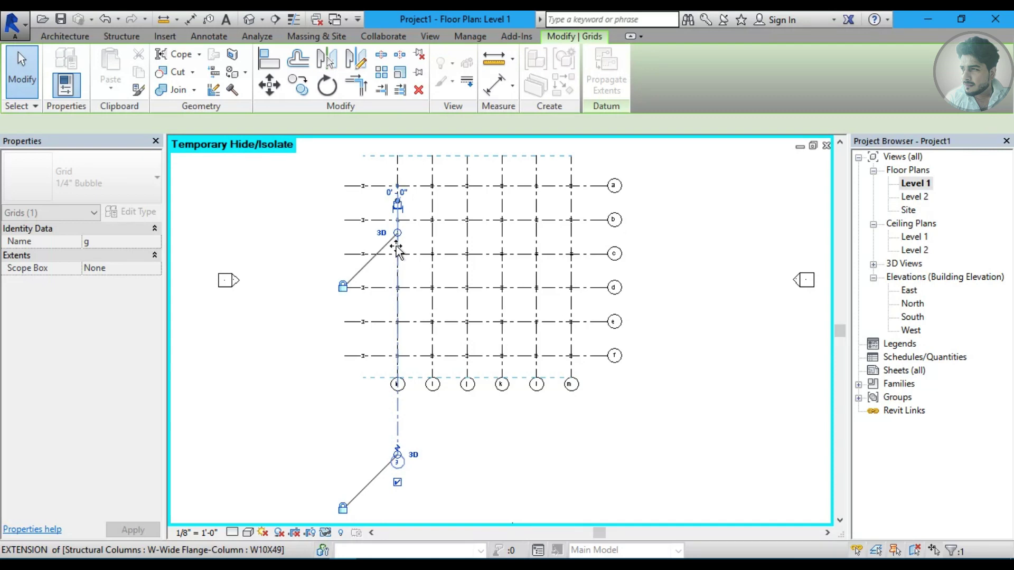
{"action": "key", "text": "ctrl+z"}
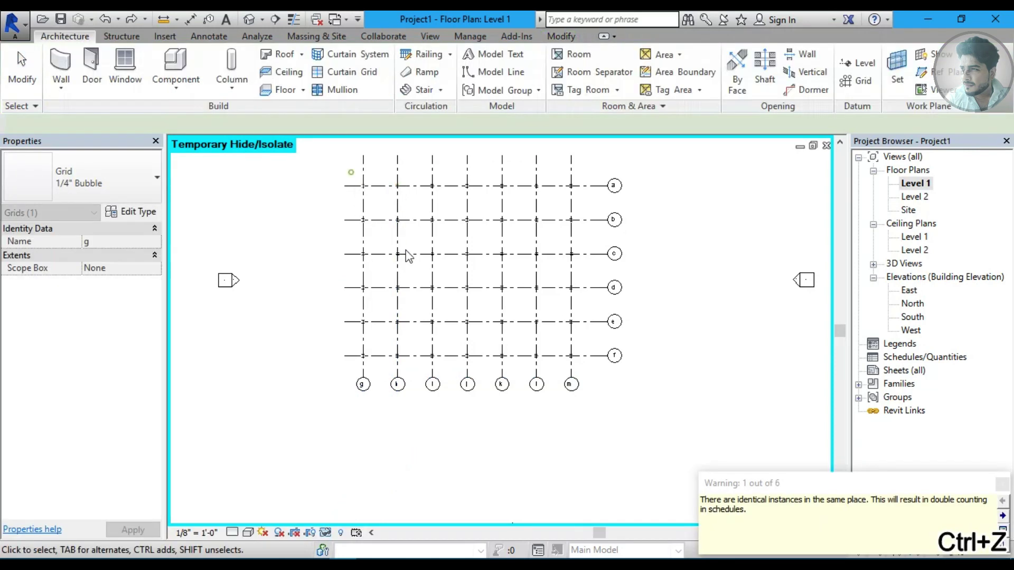
{"action": "left_click_drag", "start_coordinate": [351, 172], "coordinate": [579, 367]}
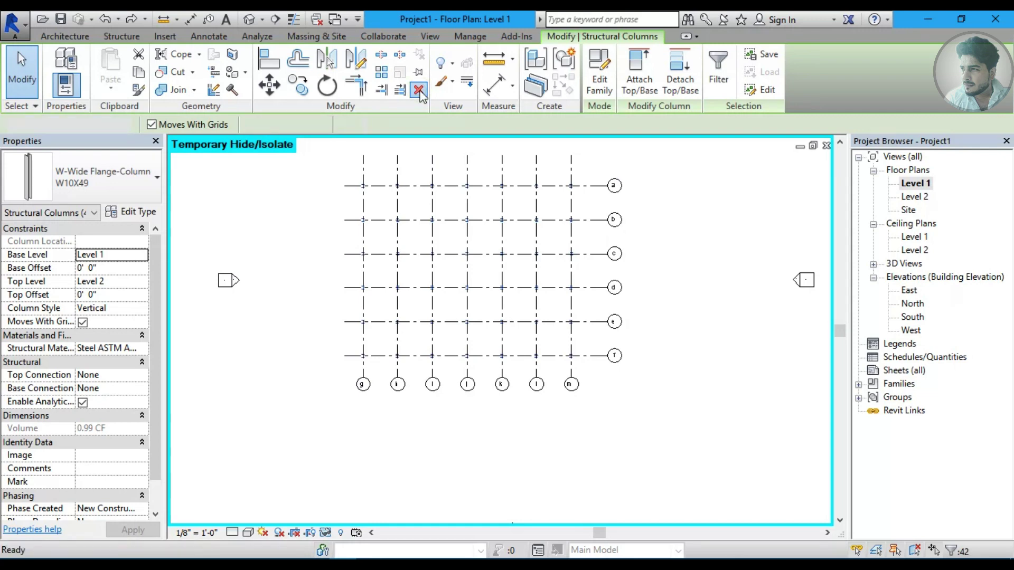
{"action": "left_click", "coordinate": [419, 91]}
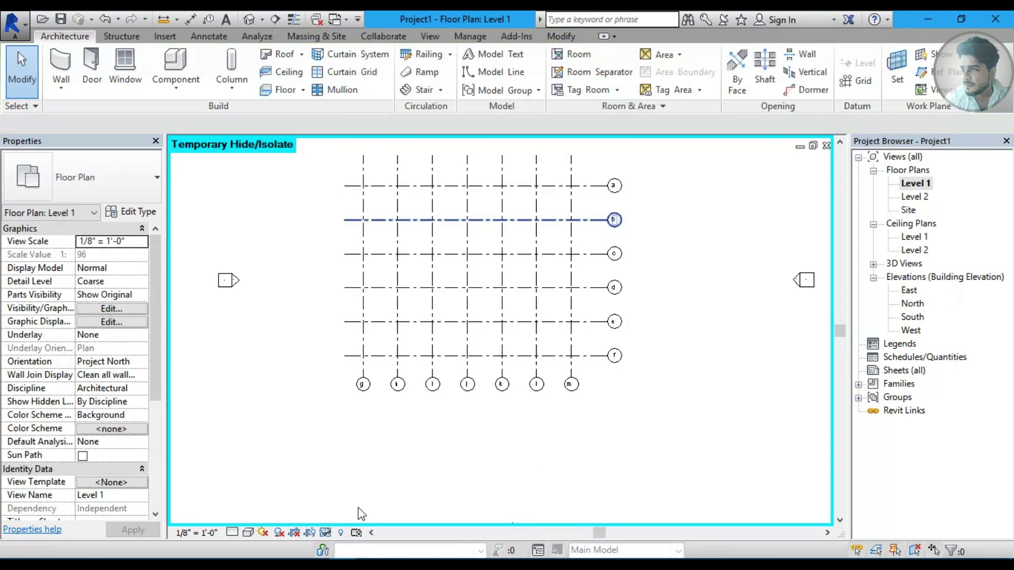
{"action": "left_click", "coordinate": [250, 17]}
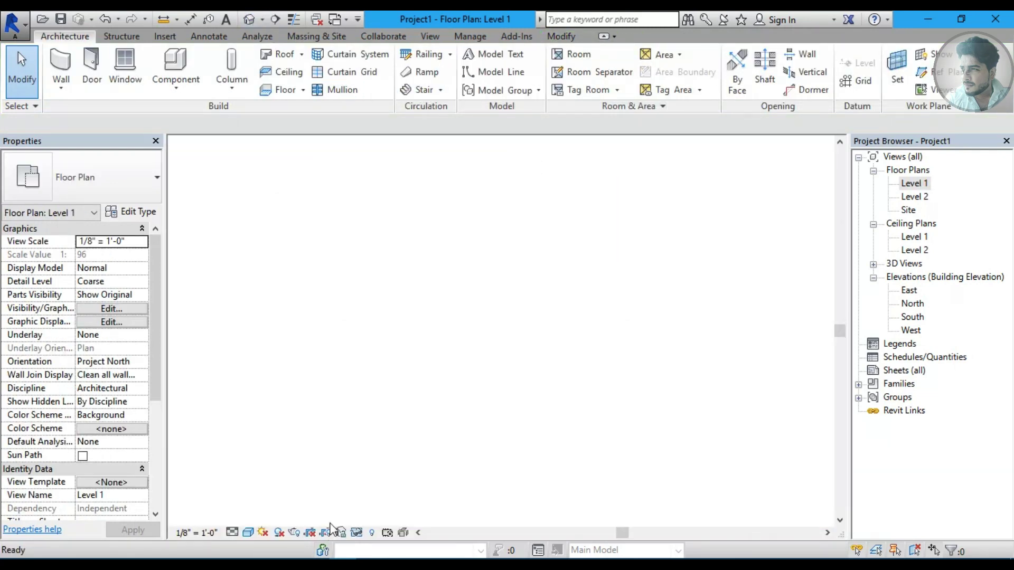
- Reset Temporary Hide/Isolate in the 3D view and inspect the walls from the default isometric angle
{"action": "left_click", "coordinate": [357, 532]}
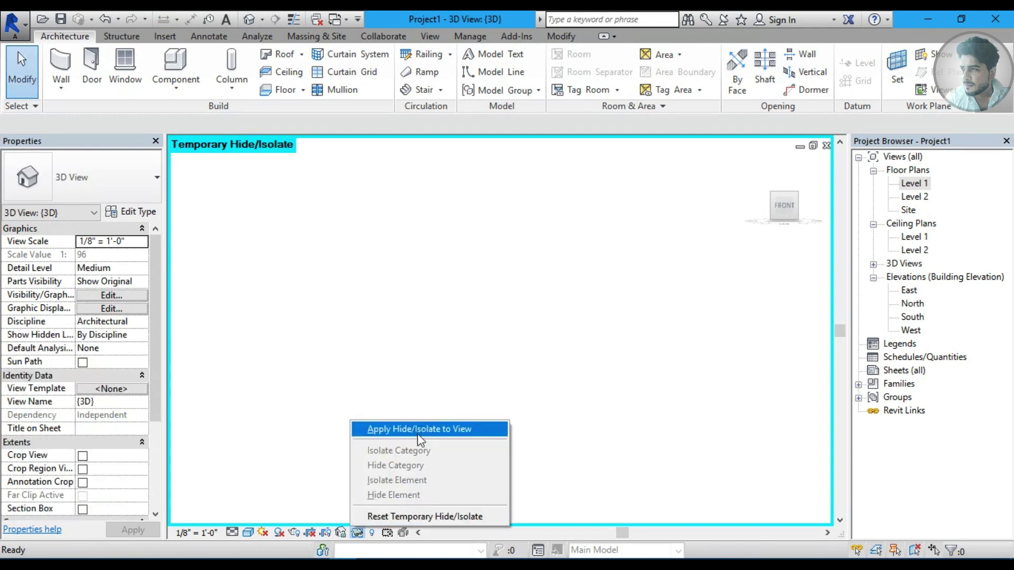
{"action": "left_click", "coordinate": [410, 514]}
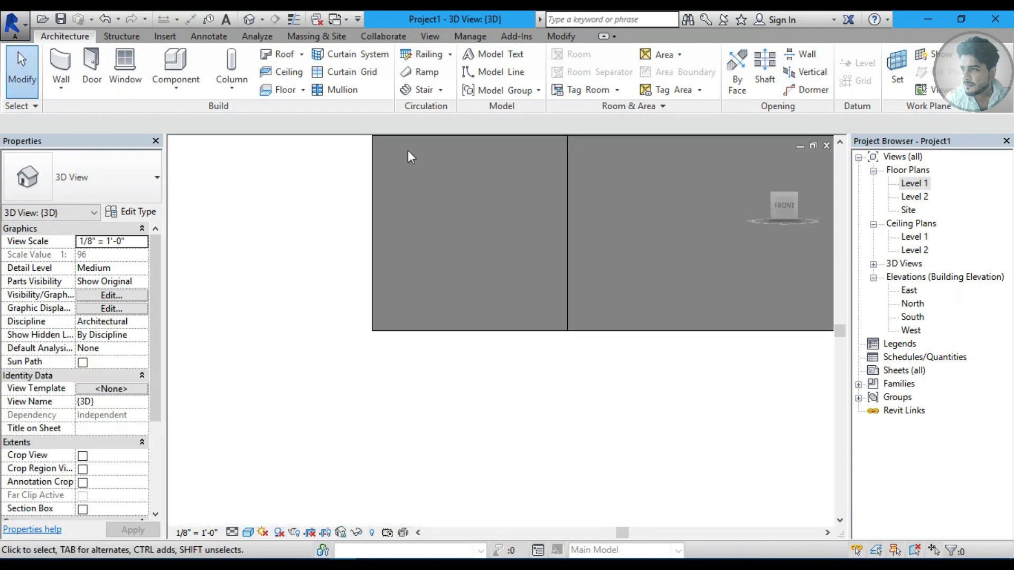
{"action": "left_click", "coordinate": [758, 165]}
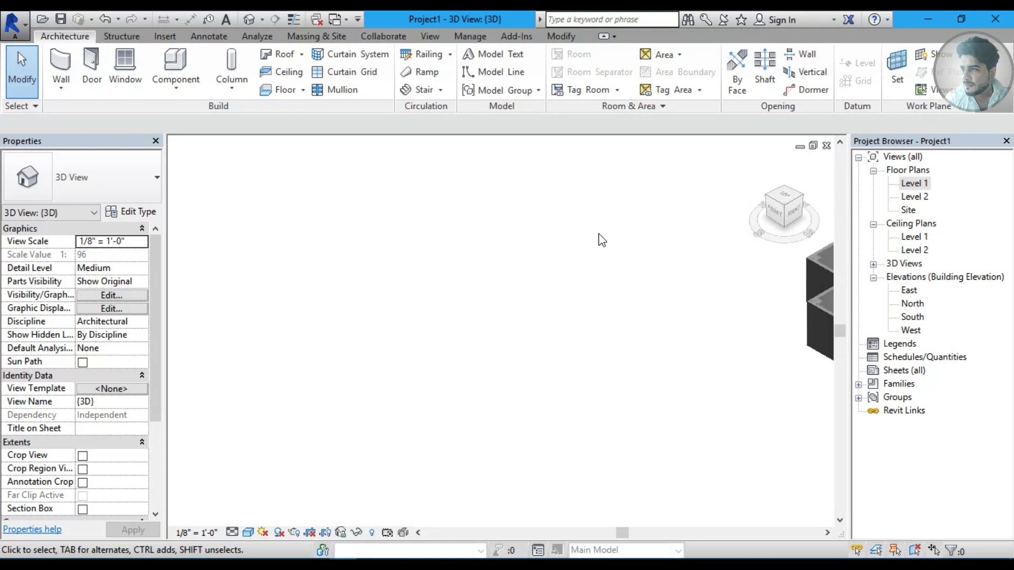
{"action": "scroll", "coordinate": [549, 309], "scroll_direction": "up", "scroll_amount": 5}
{"action": "middle_click_drag", "start_coordinate": [541, 254], "coordinate": [311, 381]}
{"action": "scroll", "coordinate": [378, 353], "scroll_direction": "up", "scroll_amount": 3}
{"action": "scroll", "coordinate": [378, 353], "scroll_direction": "down", "scroll_amount": 3}
{"action": "mouse_move", "coordinate": [243, 415]}
{"action": "middle_mouse_down"}
{"action": "mouse_move", "coordinate": [315, 398]}
{"action": "mouse_move", "coordinate": [390, 398]}
{"action": "middle_mouse_up"}
- Open the Level 1 floor plan and reset Temporary Hide/Isolate so the hidden walls reappear
{"action": "double_click", "coordinate": [911, 184]}
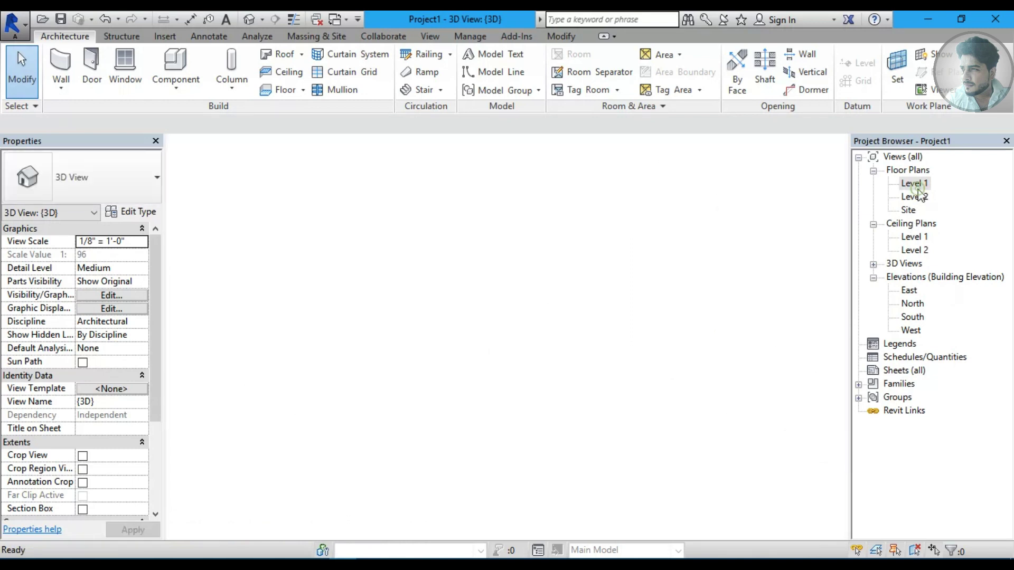
{"action": "middle_click_drag", "start_coordinate": [500, 288], "coordinate": [491, 312]}
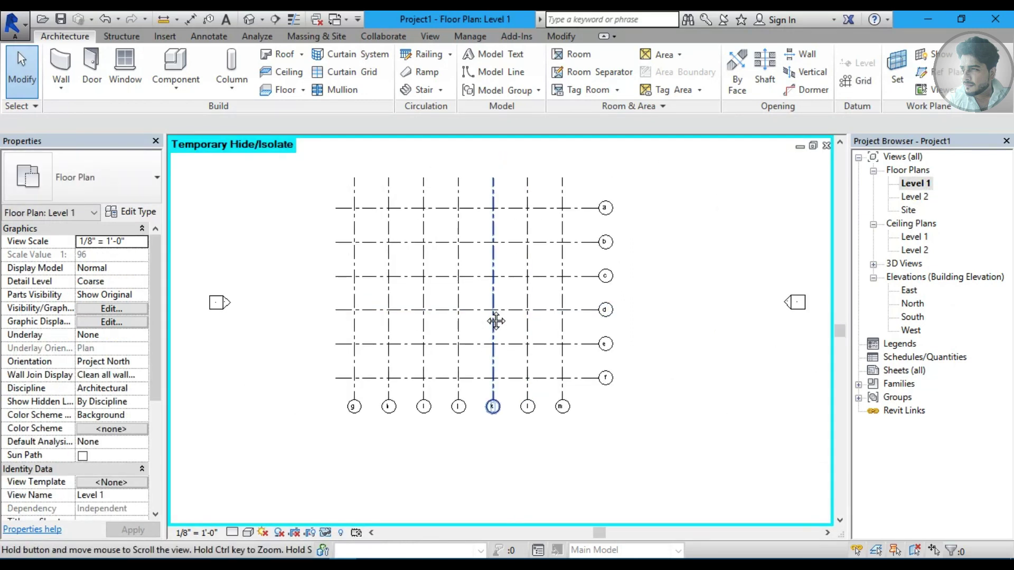
{"action": "left_click", "coordinate": [326, 532]}
{"action": "left_click", "coordinate": [347, 518]}
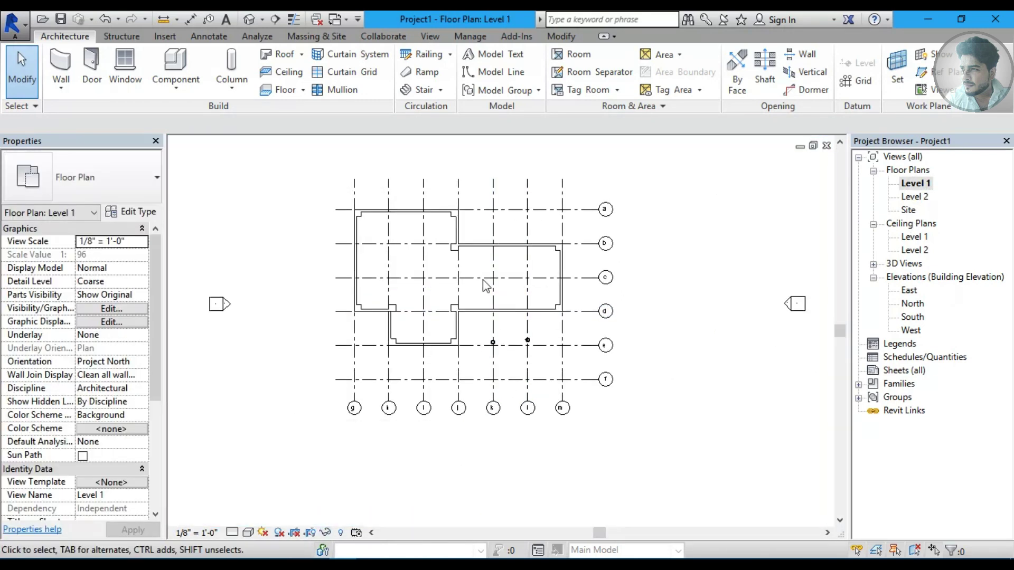
{"action": "scroll", "coordinate": [486, 295], "scroll_direction": "up", "scroll_amount": 1}
{"action": "scroll", "coordinate": [485, 300], "scroll_direction": "up", "scroll_amount": 1}
{"action": "middle_click_drag", "start_coordinate": [483, 299], "coordinate": [496, 277]}
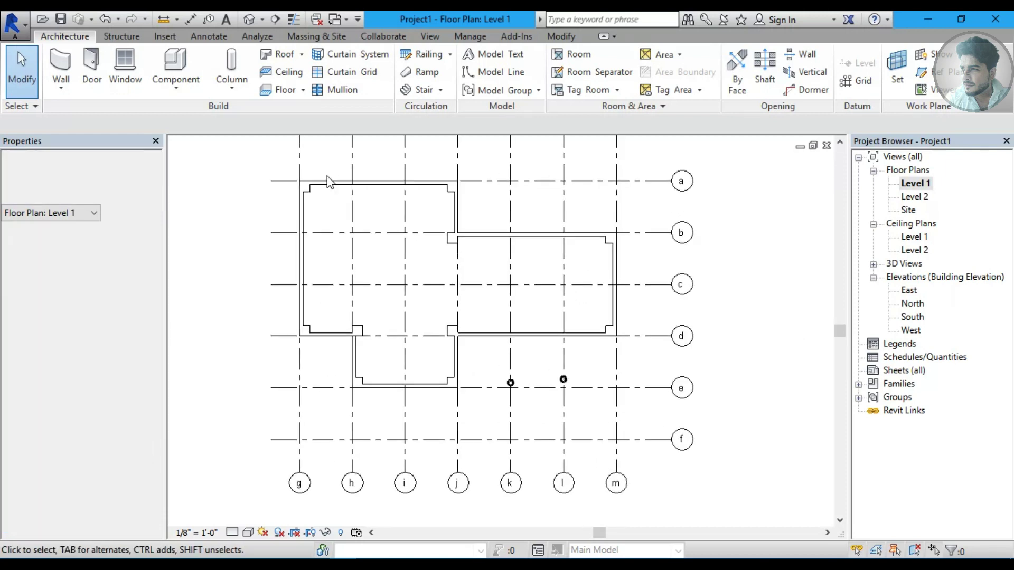
{"action": "left_click", "coordinate": [233, 93]}
- Start W10X49 structural column placement in Vertical Column mode, undoing the trial corner column
{"action": "left_click", "coordinate": [239, 116]}
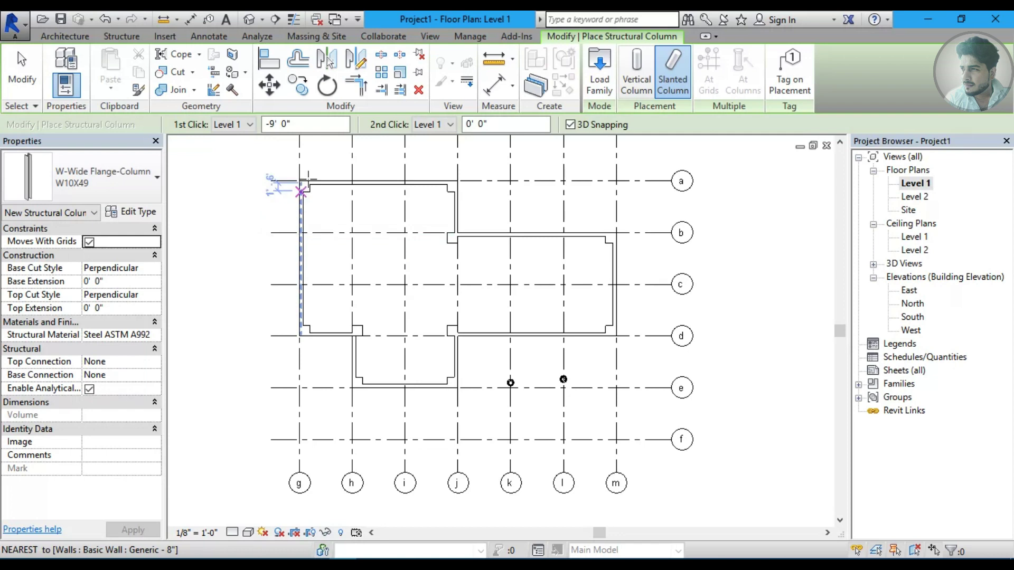
{"action": "scroll", "coordinate": [308, 180], "scroll_direction": "up", "scroll_amount": 1}
{"action": "scroll", "coordinate": [304, 188], "scroll_direction": "up", "scroll_amount": 1}
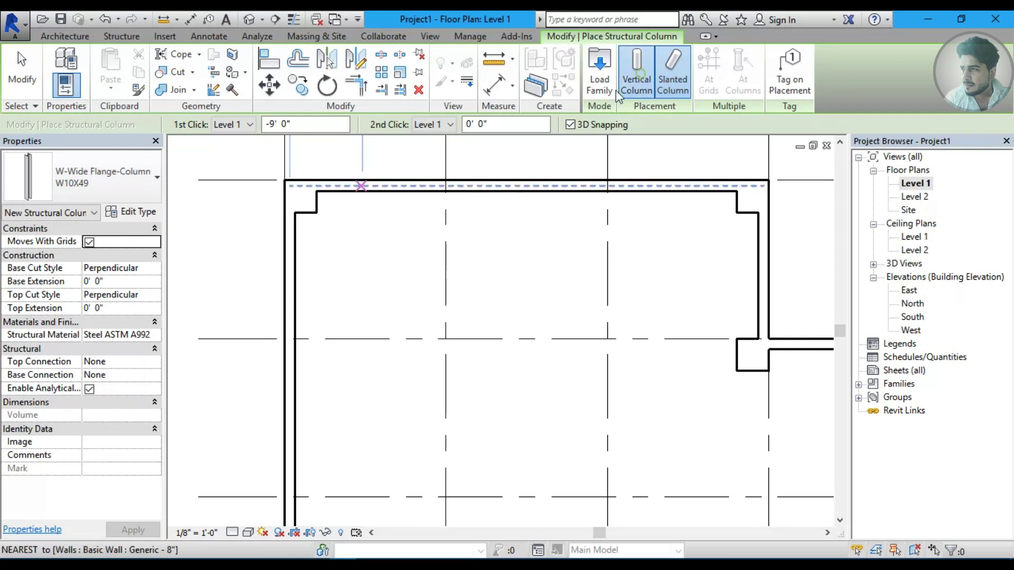
{"action": "left_click", "coordinate": [637, 74]}
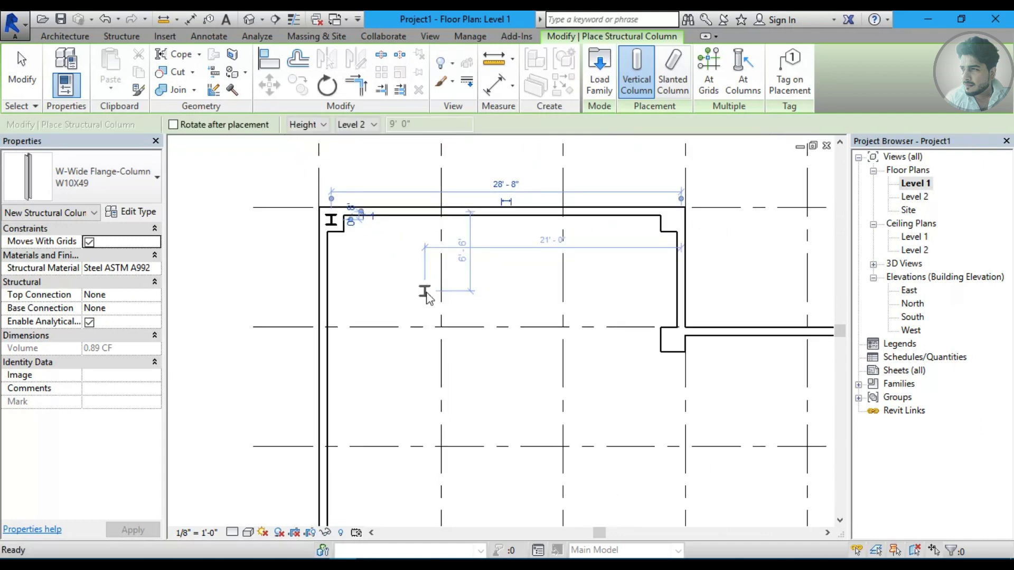
{"action": "key", "text": "ctrl+z"}
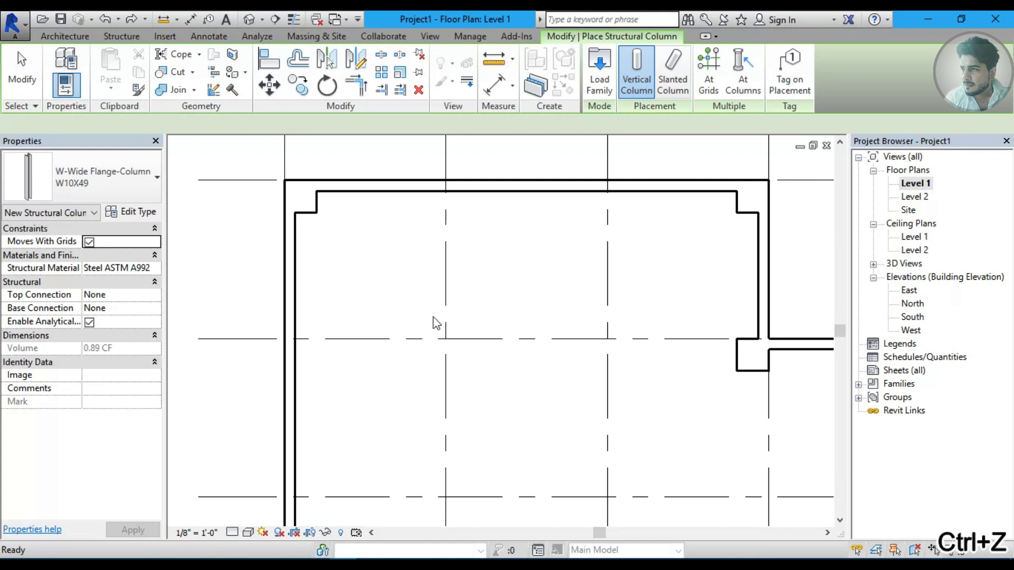
{"action": "scroll", "coordinate": [433, 320], "scroll_direction": "down", "scroll_amount": 4}
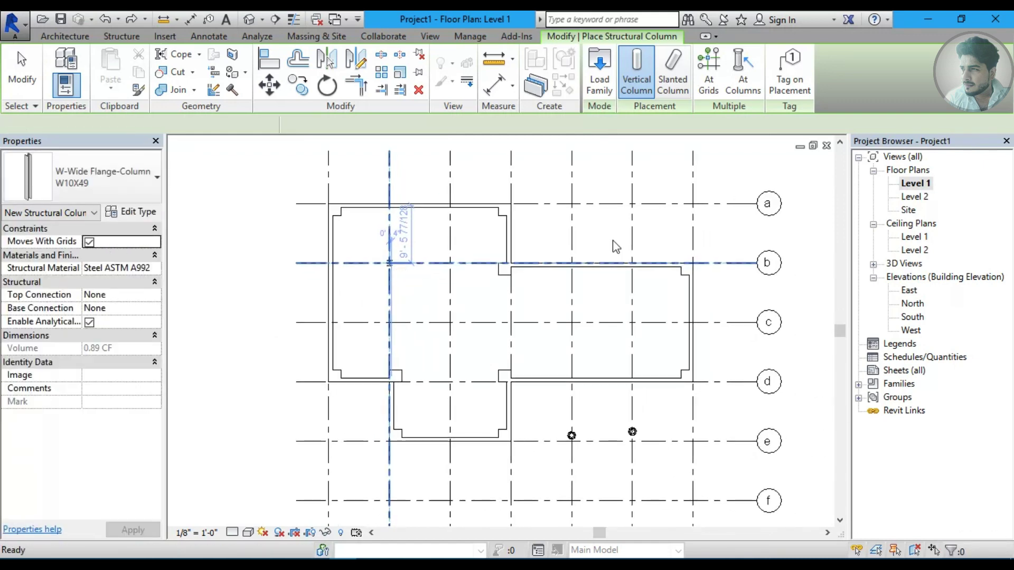
- Use At Columns to add W10X49 columns to every selected architectural column, then exit the tool
{"action": "left_click", "coordinate": [749, 90]}
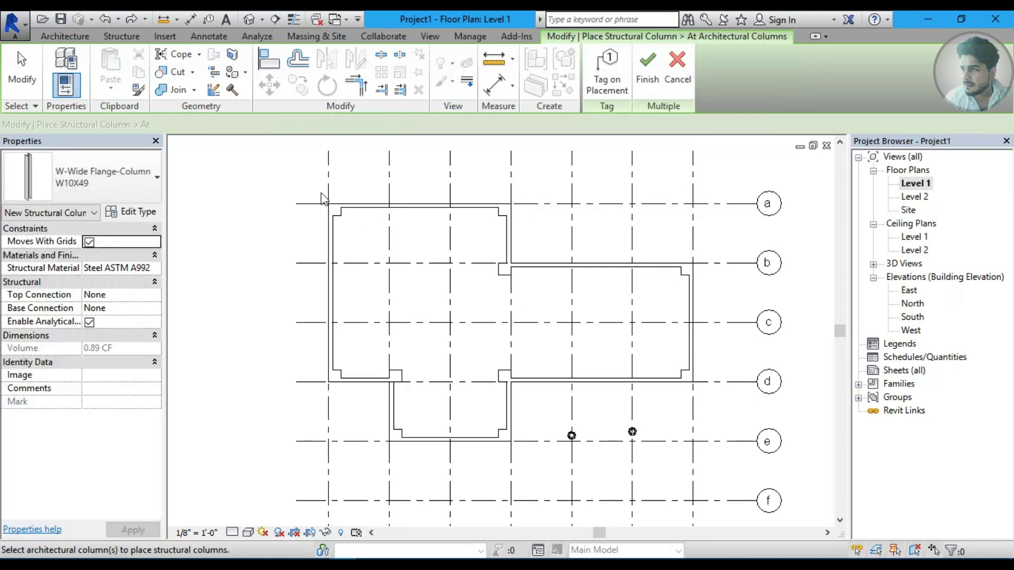
{"action": "left_click_drag", "start_coordinate": [320, 196], "coordinate": [715, 462]}
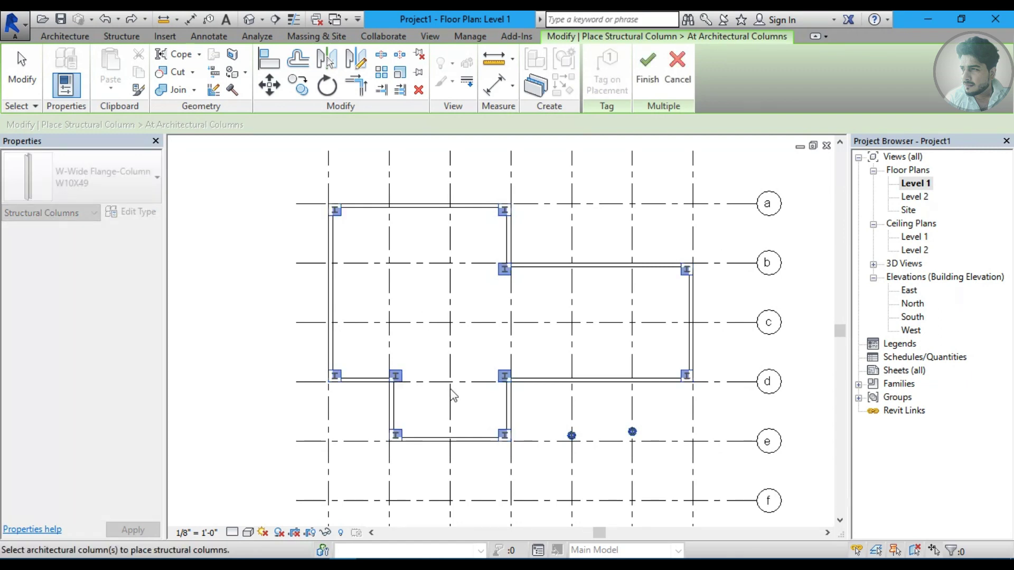
{"action": "left_click", "coordinate": [648, 66]}
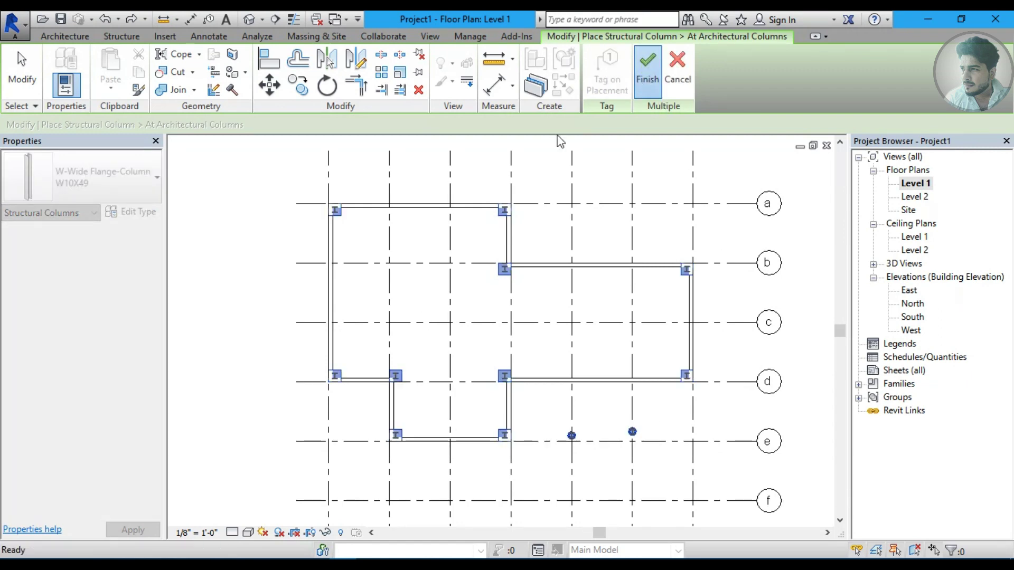
{"action": "right_click", "coordinate": [213, 157]}
{"action": "left_click", "coordinate": [227, 167]}
{"action": "right_click", "coordinate": [231, 175]}
{"action": "left_click", "coordinate": [248, 177]}
{"action": "scroll", "coordinate": [516, 390], "scroll_direction": "up", "scroll_amount": 2}
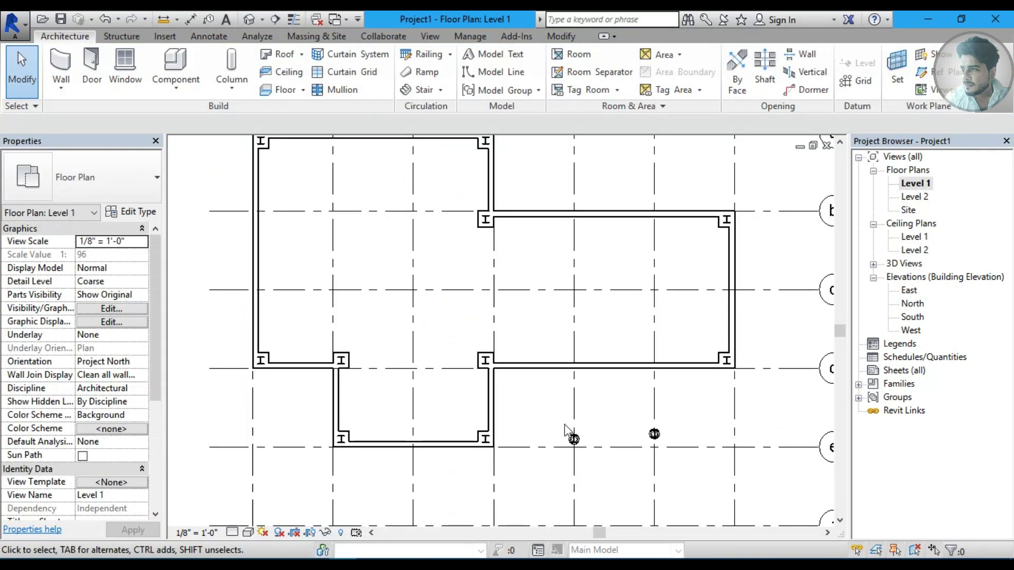
- Switch to the default 3D view, inspect the two marked corner columns, then view the whole building
{"action": "scroll", "coordinate": [562, 424], "scroll_direction": "up", "scroll_amount": 1}
{"action": "scroll", "coordinate": [460, 311], "scroll_direction": "down", "scroll_amount": 1}
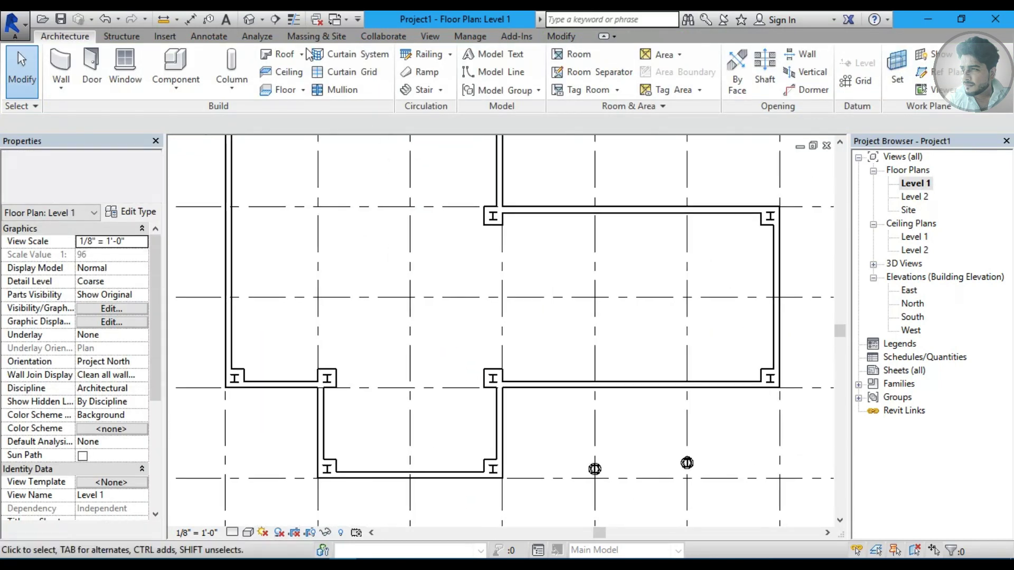
{"action": "left_click", "coordinate": [249, 19]}
{"action": "scroll", "coordinate": [284, 277], "scroll_direction": "up", "scroll_amount": 3}
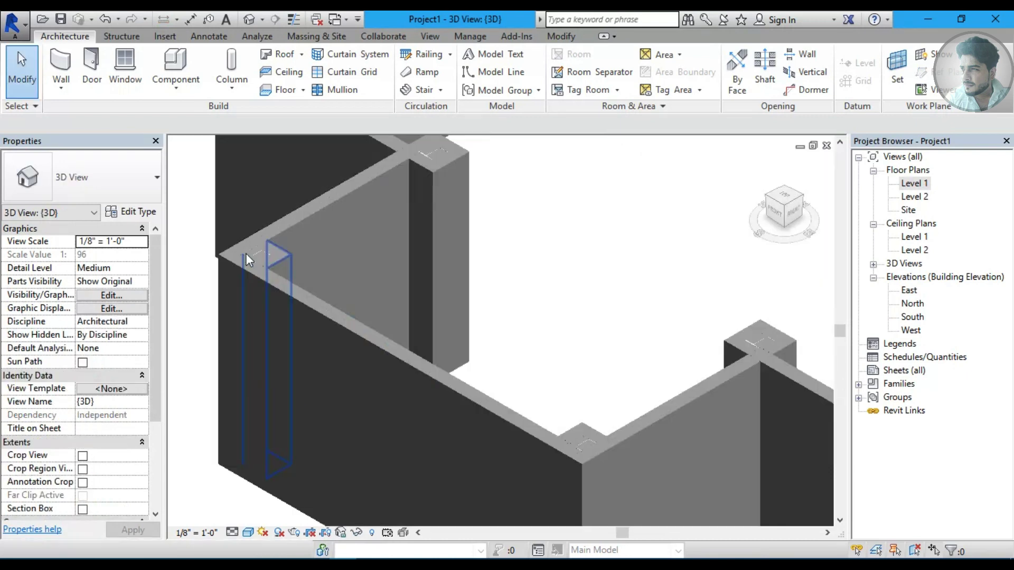
{"action": "scroll", "coordinate": [327, 274], "scroll_direction": "up", "scroll_amount": 2}
{"action": "scroll", "coordinate": [396, 290], "scroll_direction": "down", "scroll_amount": 2}
{"action": "middle_click_drag", "start_coordinate": [461, 294], "coordinate": [562, 251]}
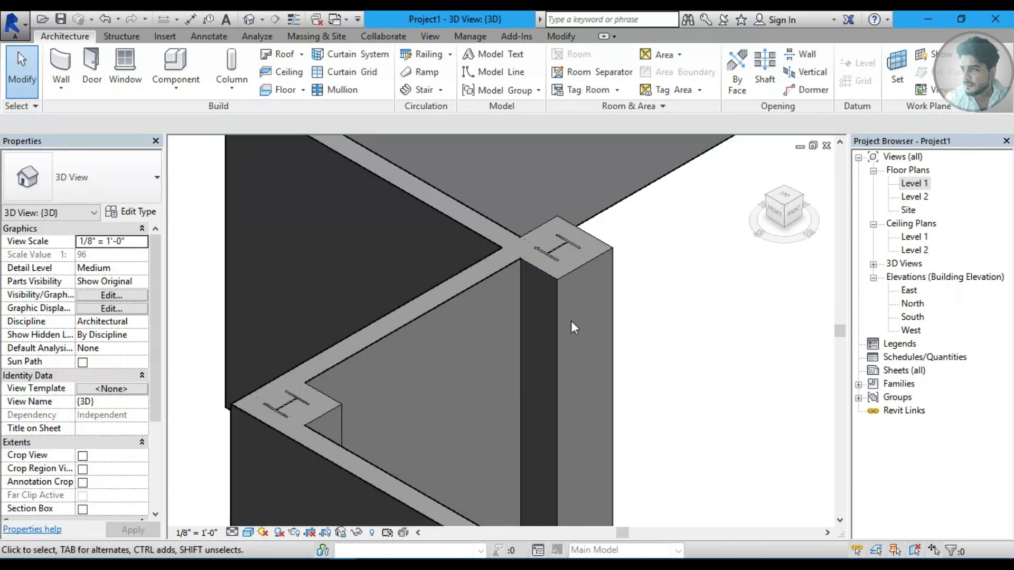
{"action": "scroll", "coordinate": [572, 321], "scroll_direction": "down", "scroll_amount": 3}
{"action": "scroll", "coordinate": [572, 322], "scroll_direction": "down", "scroll_amount": 3}
{"action": "middle_click_drag", "start_coordinate": [663, 328], "coordinate": [425, 320]}
{"action": "scroll", "coordinate": [426, 317], "scroll_direction": "down", "scroll_amount": 2}
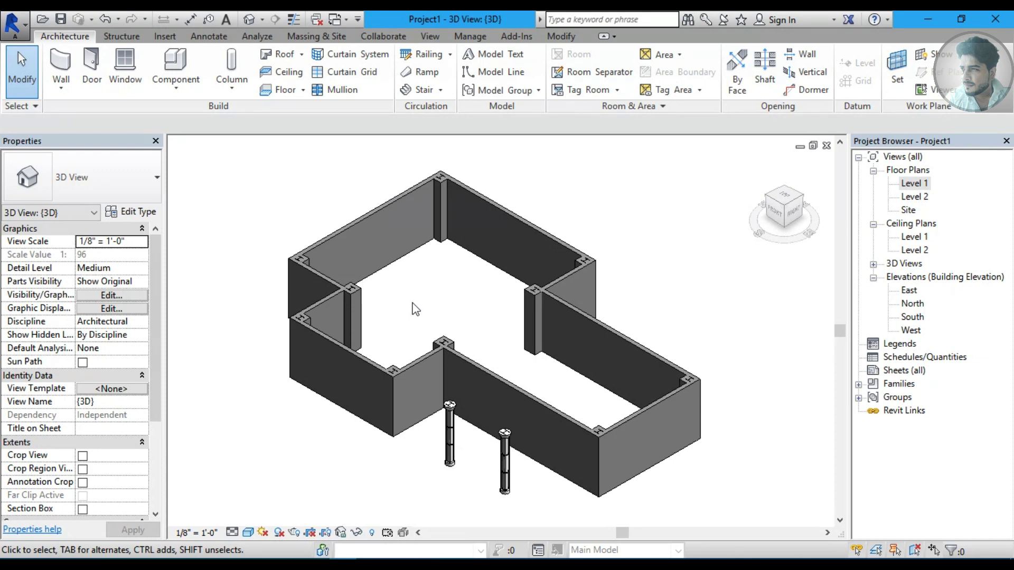
{"action": "left_click", "coordinate": [231, 83]}
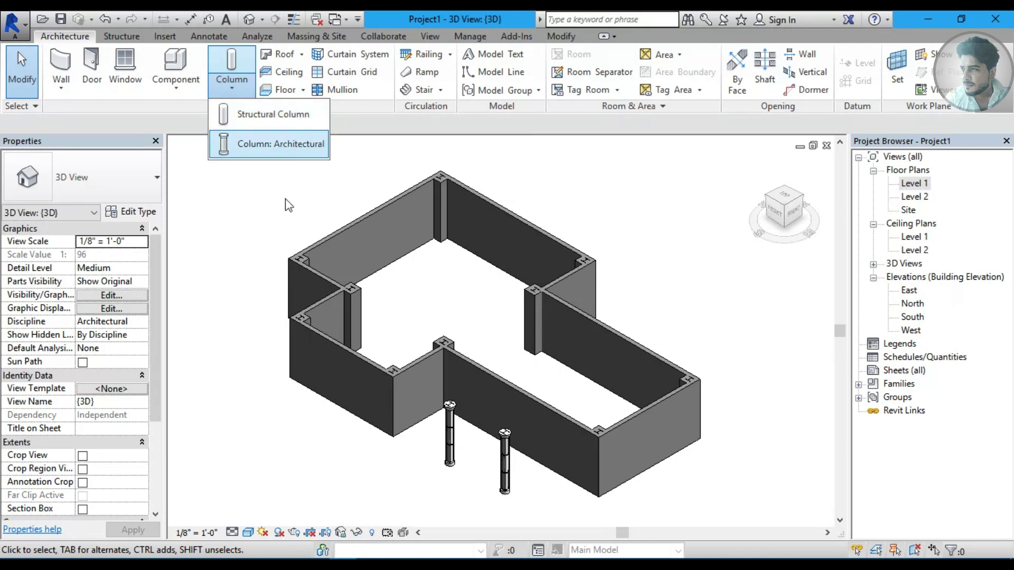
- Set the Metal Clad Column type's Diameter to 2' 0" through Edit Type
{"action": "scroll", "coordinate": [495, 524], "scroll_direction": "up", "scroll_amount": 3}
{"action": "scroll", "coordinate": [524, 476], "scroll_direction": "up", "scroll_amount": 2}
{"action": "scroll", "coordinate": [539, 461], "scroll_direction": "up", "scroll_amount": 2}
{"action": "scroll", "coordinate": [476, 369], "scroll_direction": "up", "scroll_amount": 2}
{"action": "left_click", "coordinate": [463, 290]}
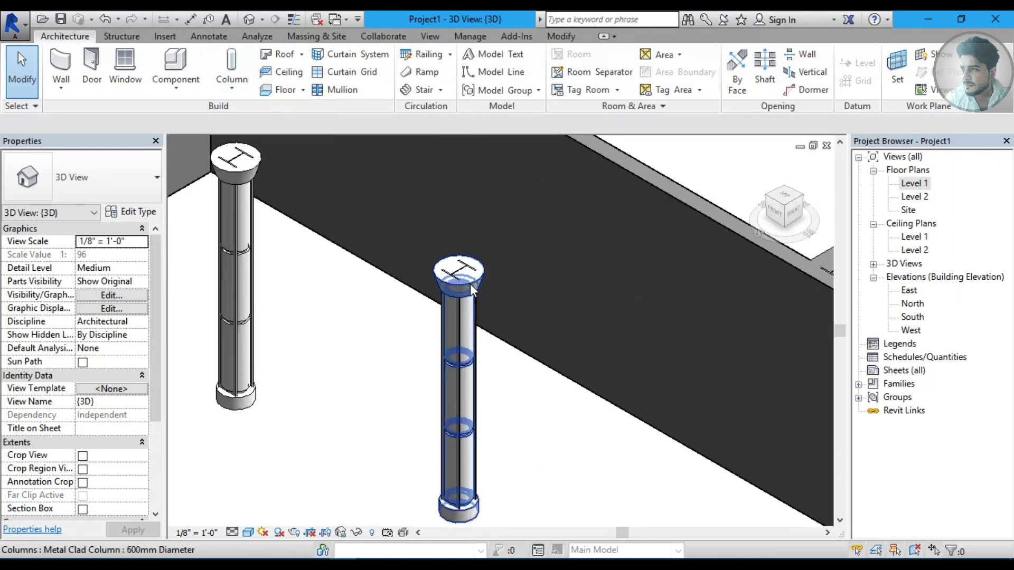
{"action": "left_click", "coordinate": [477, 268]}
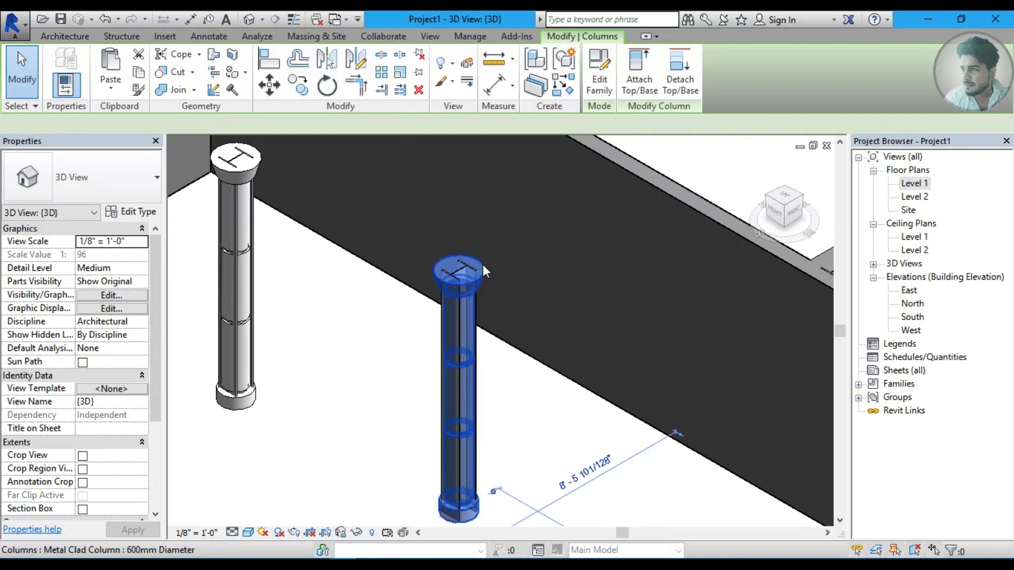
{"action": "left_click", "coordinate": [132, 214]}
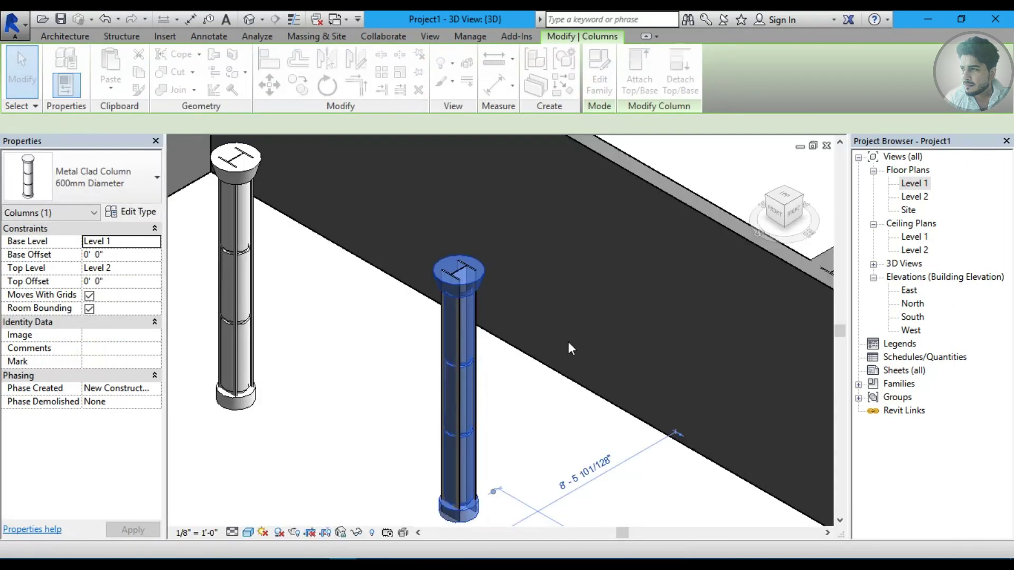
{"action": "left_click", "coordinate": [304, 272]}
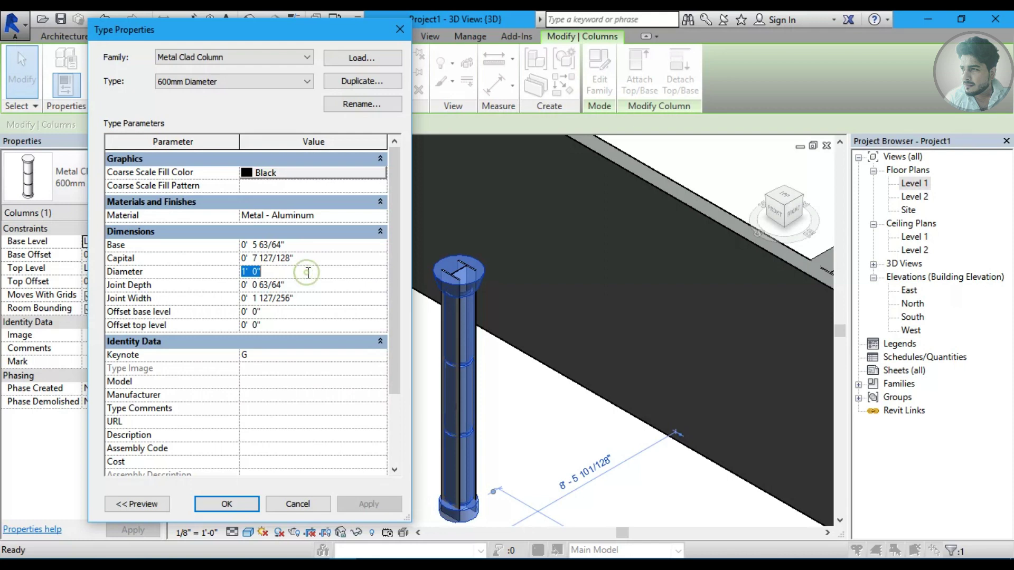
{"action": "type", "text": "2"}
{"action": "key", "text": "Return"}
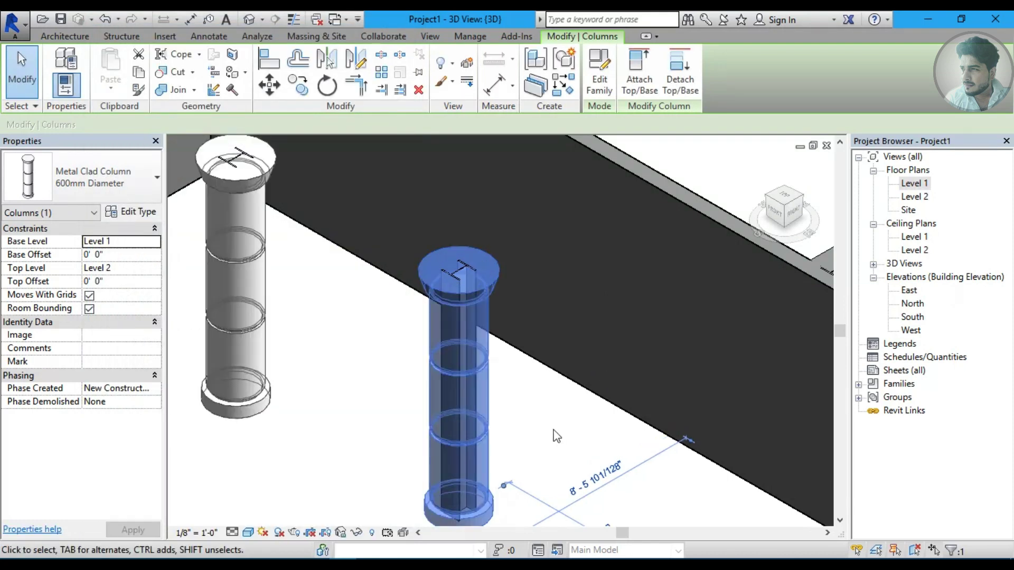
{"action": "left_click", "coordinate": [501, 417]}
{"action": "scroll", "coordinate": [499, 418], "scroll_direction": "down", "scroll_amount": 2}
{"action": "scroll", "coordinate": [528, 370], "scroll_direction": "down", "scroll_amount": 2}
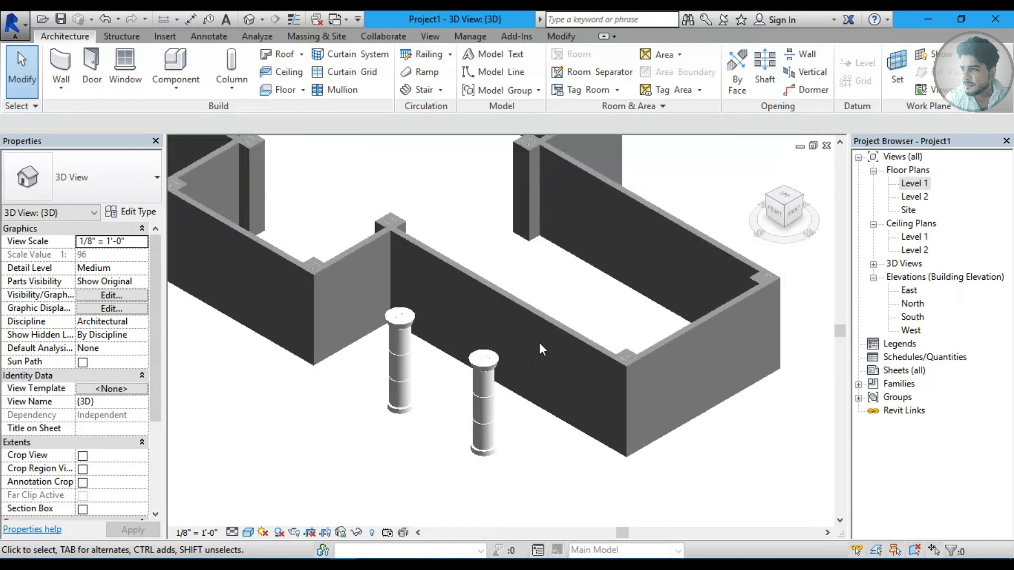
{"action": "scroll", "coordinate": [530, 394], "scroll_direction": "down", "scroll_amount": 2}
{"action": "middle_click_drag", "start_coordinate": [534, 393], "coordinate": [531, 394]}
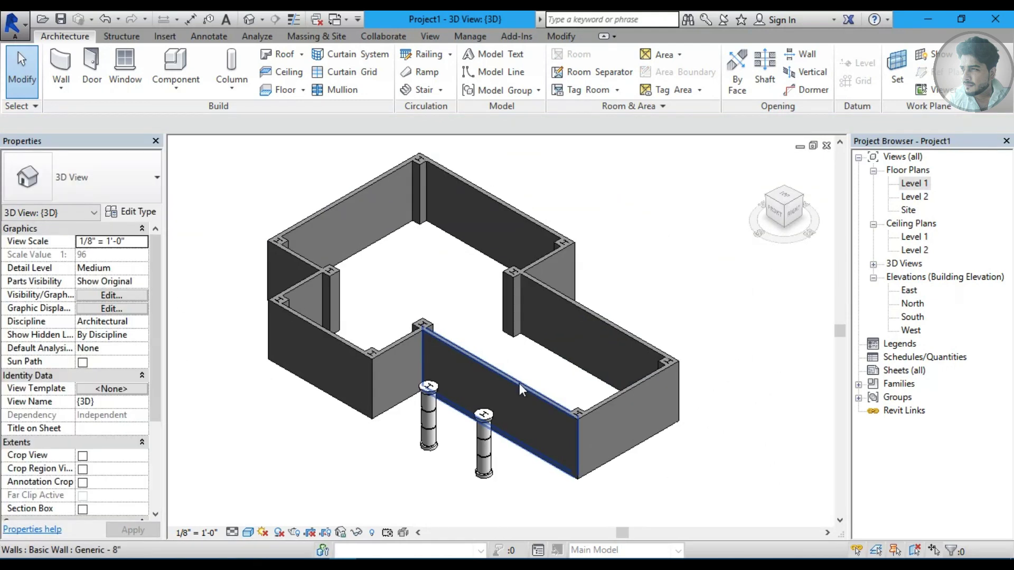